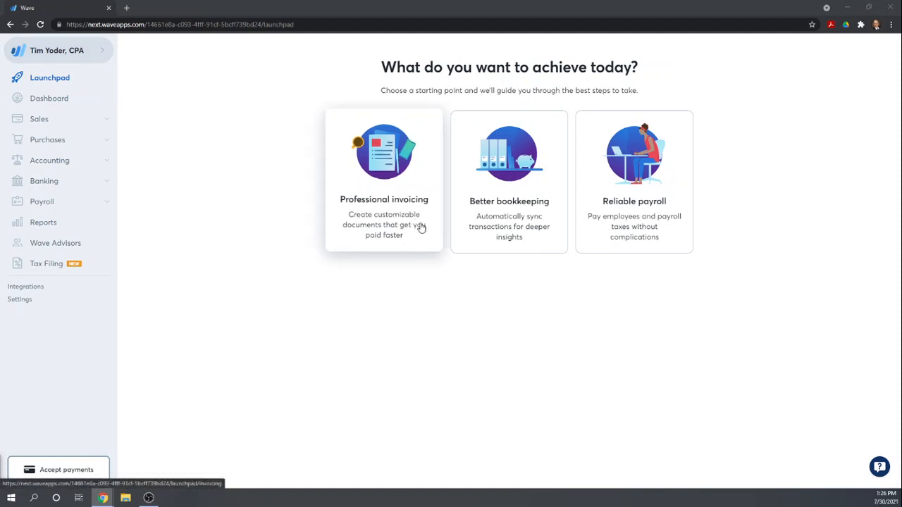
- Start creating a new business in the account and enter "Fit HVAC and Plumbing, Inc." as its company name
click(104, 53)
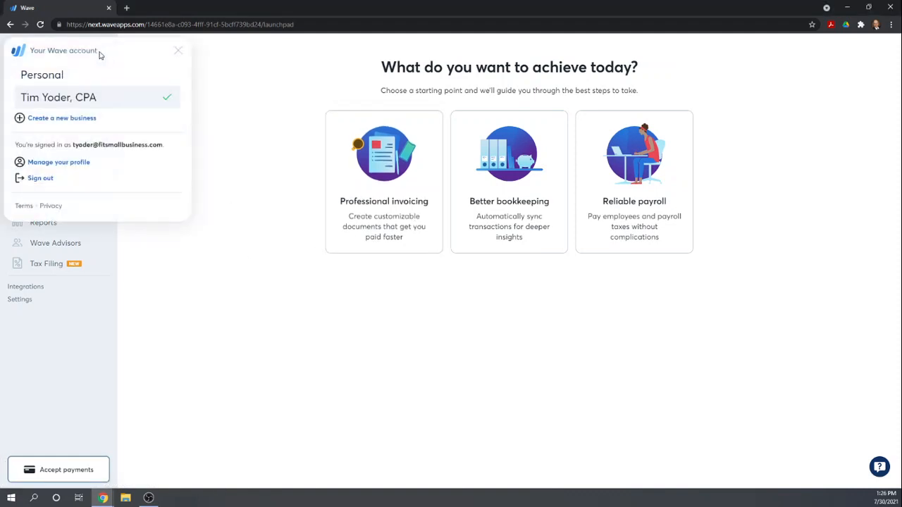
click(57, 120)
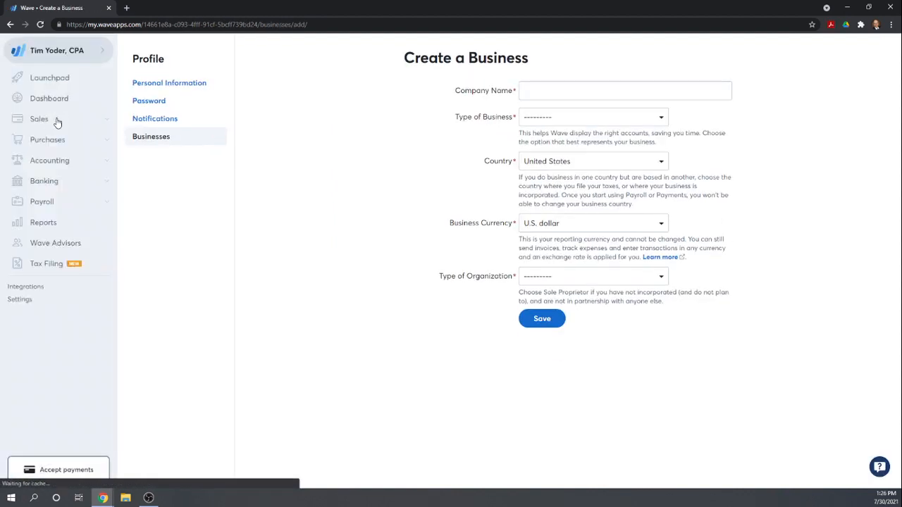
click(558, 88)
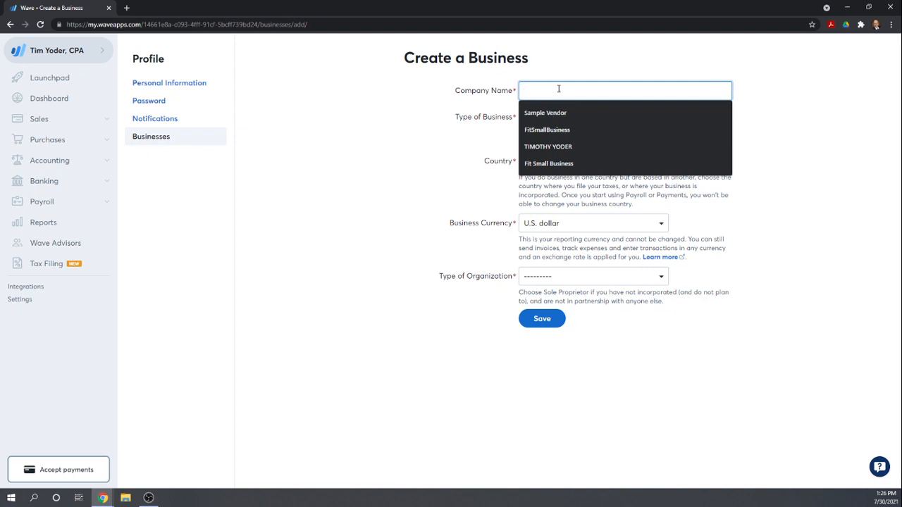
text(Fit Ha)
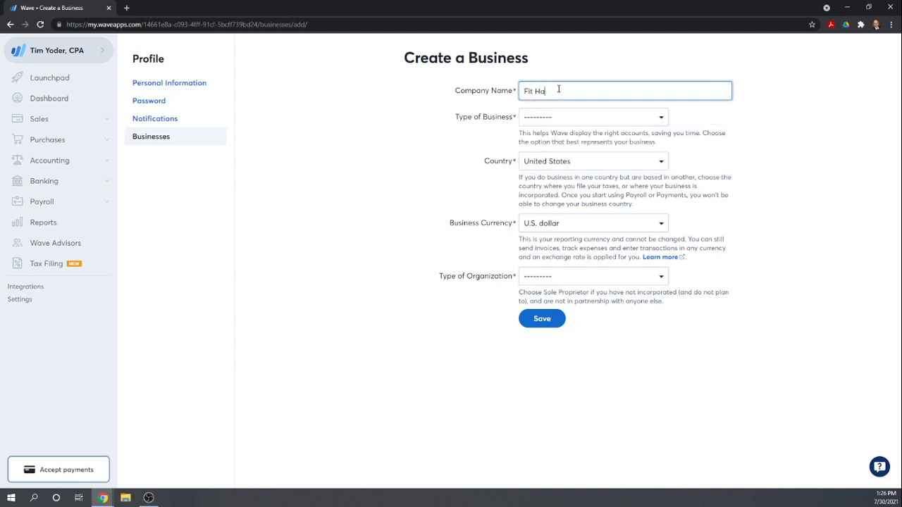
key(BackSpace)
text(VA)
text(cC and Plu)
text(bming)
key(BackSpace)
key(BackSpace)
text(mbing, Inc.)
- Set the type of business to "General: I provide a SERVICE" with the subcategory Repairs/Maintenance
click(660, 119)
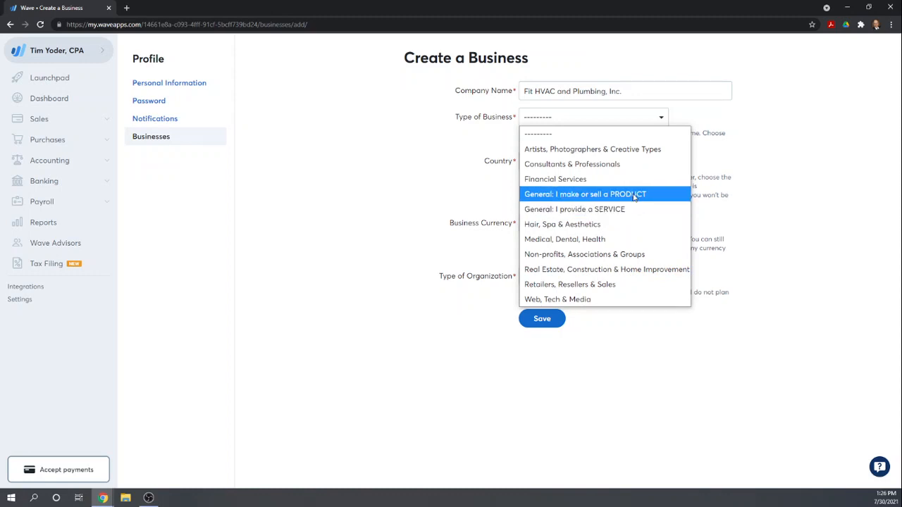
click(611, 211)
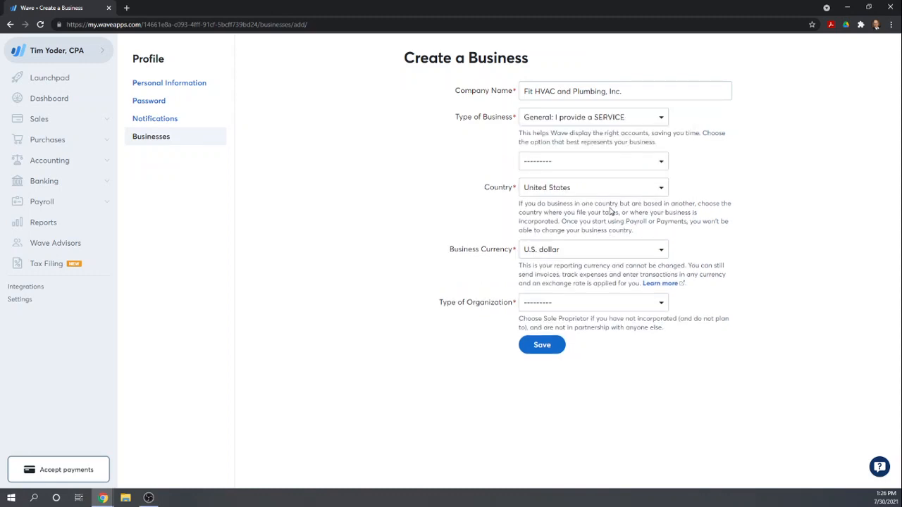
click(661, 164)
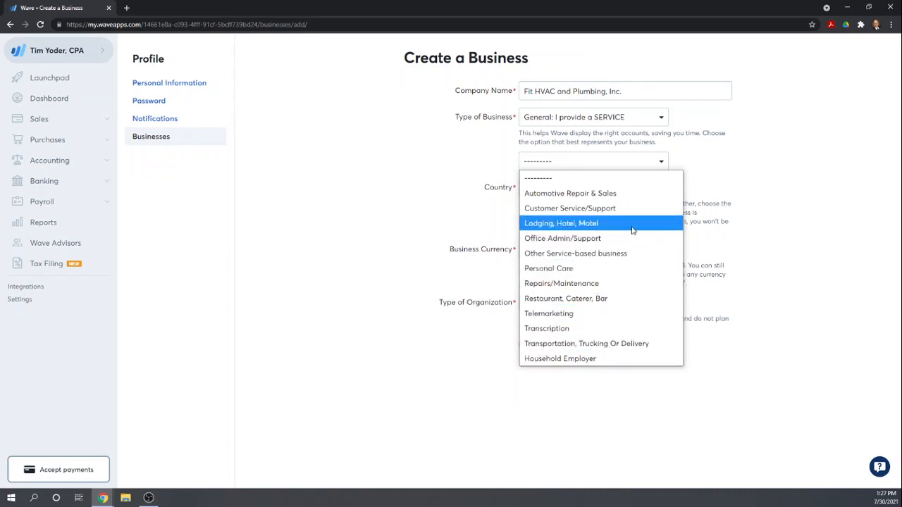
click(595, 284)
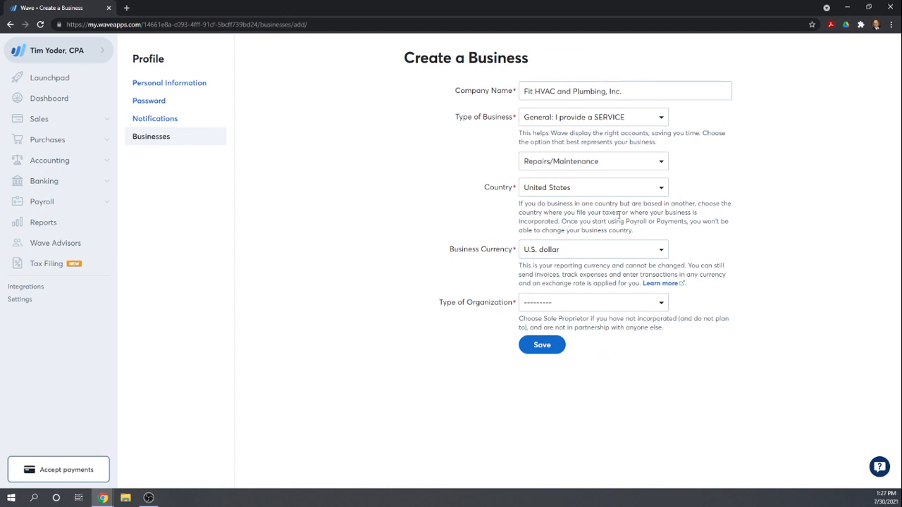
- Set the type of organization to Corporation and save the new business
click(662, 303)
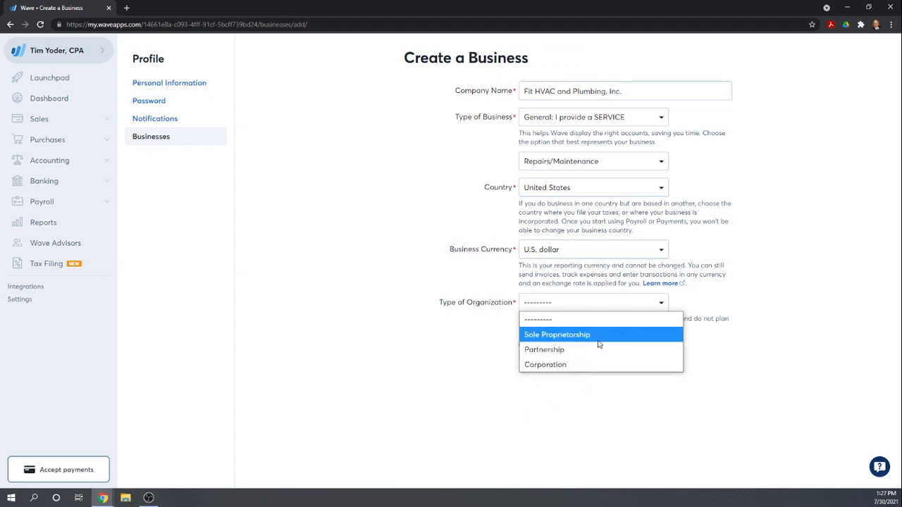
click(543, 366)
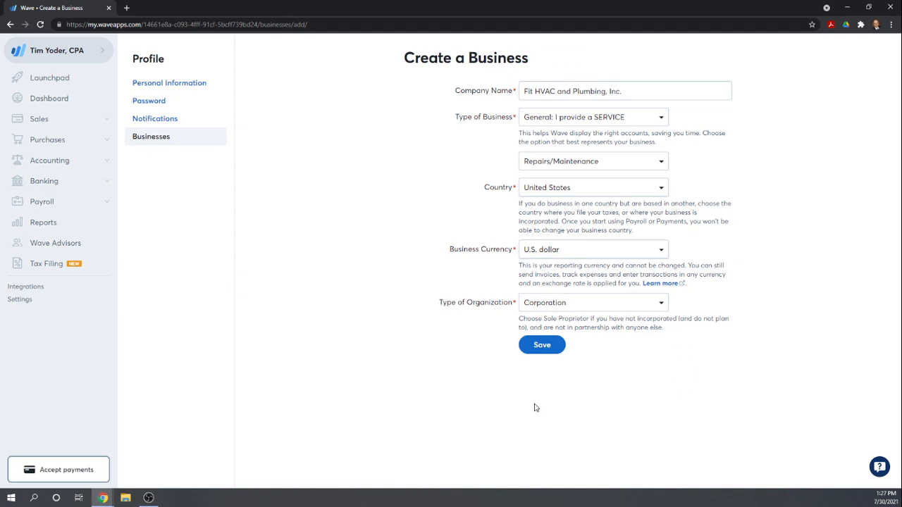
click(532, 347)
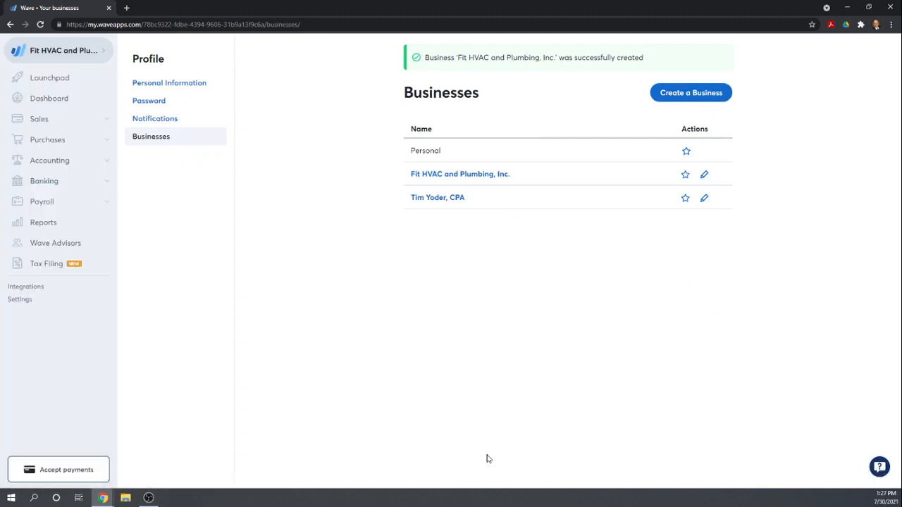
- Open the Fit HVAC and Plumbing, Inc. profile for editing and fill in its street address and city
click(432, 176)
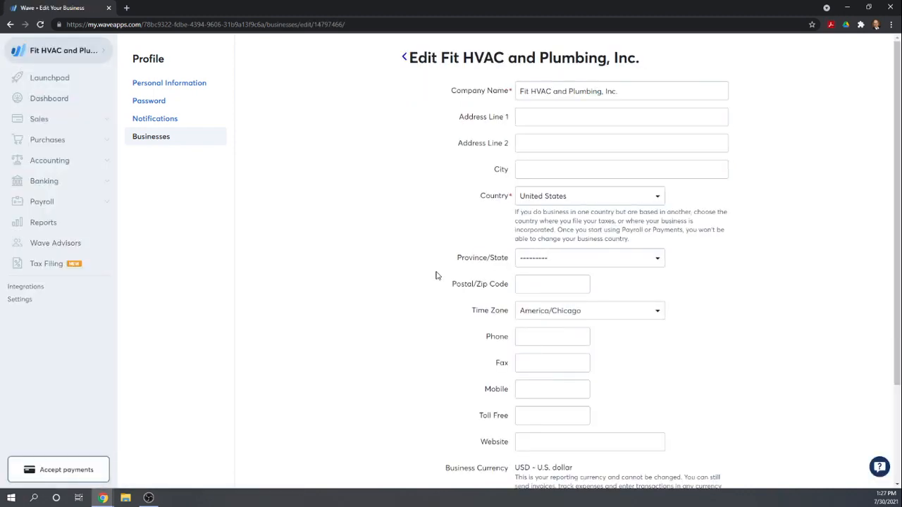
click(541, 119)
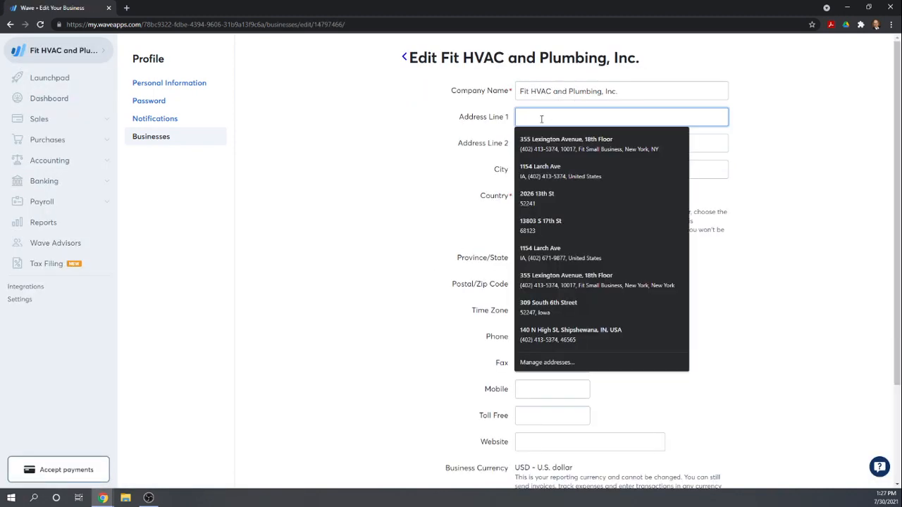
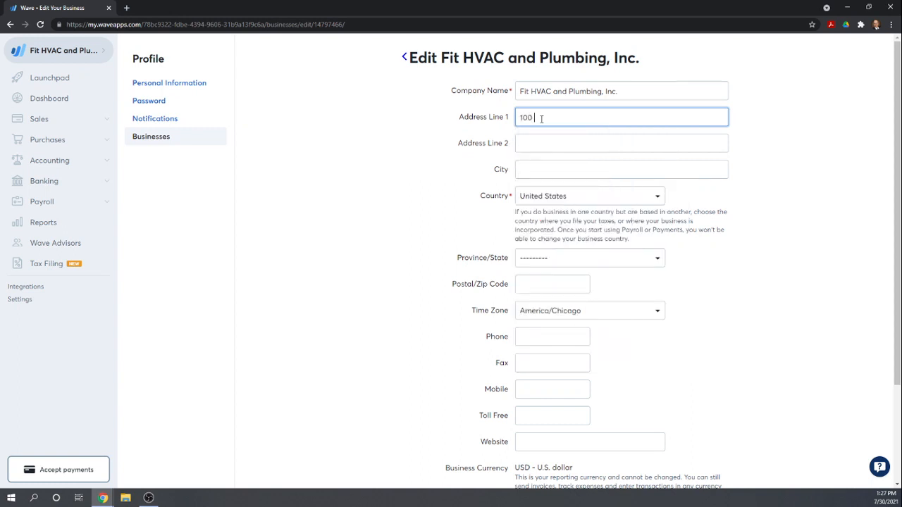
key(Tab)
key(Tab)
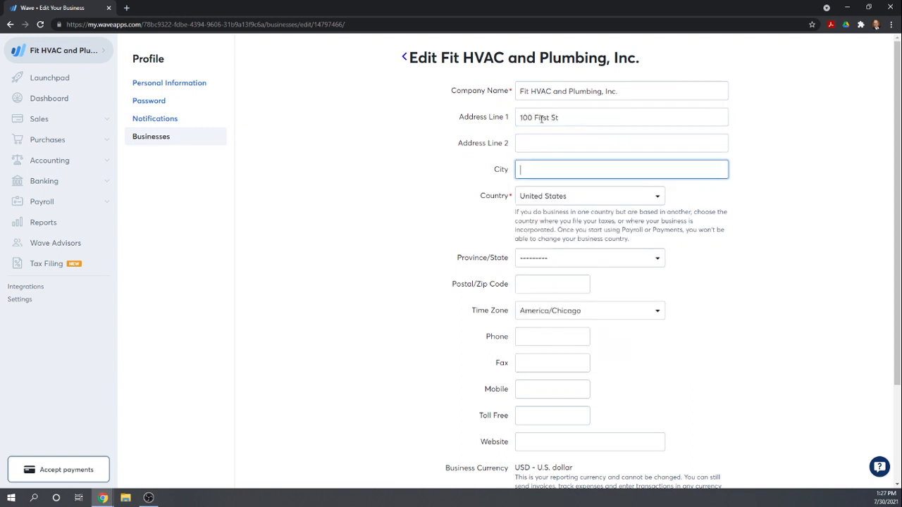
text(New York)
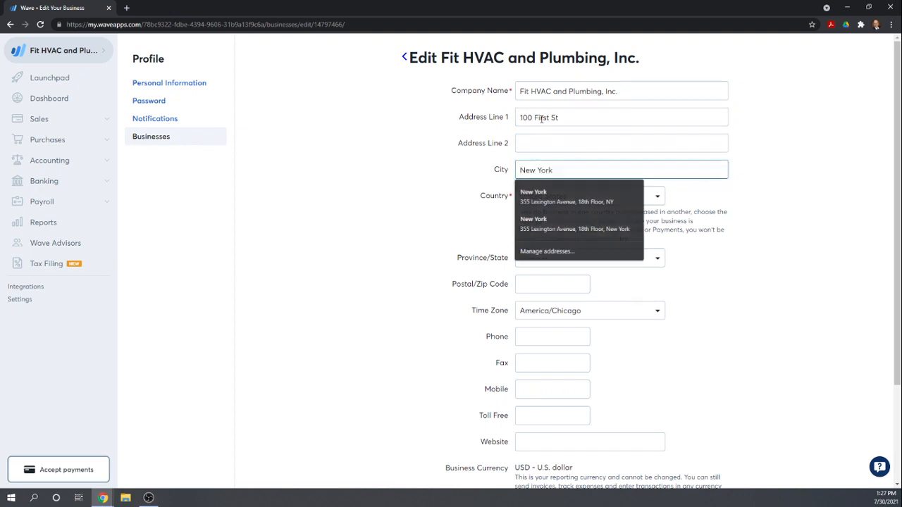
key(Tab)
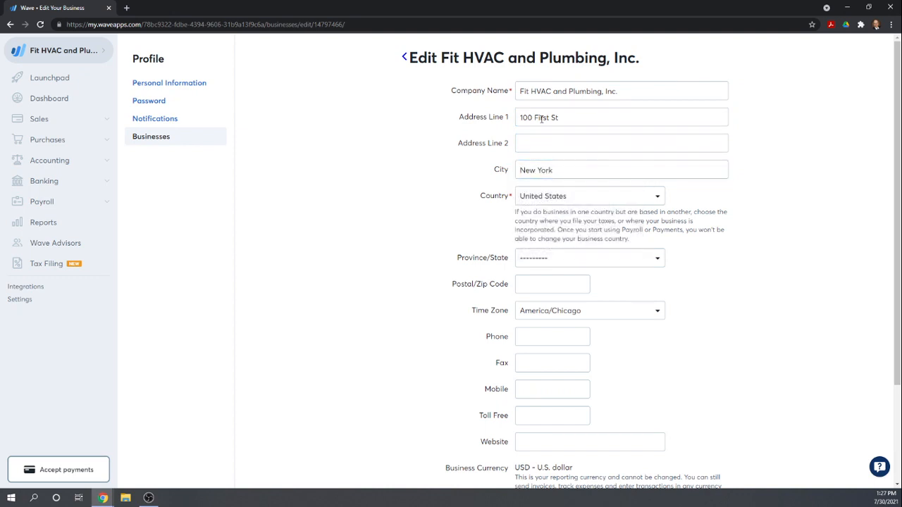
- Choose New York as the business's state and enter its zip code
click(545, 260)
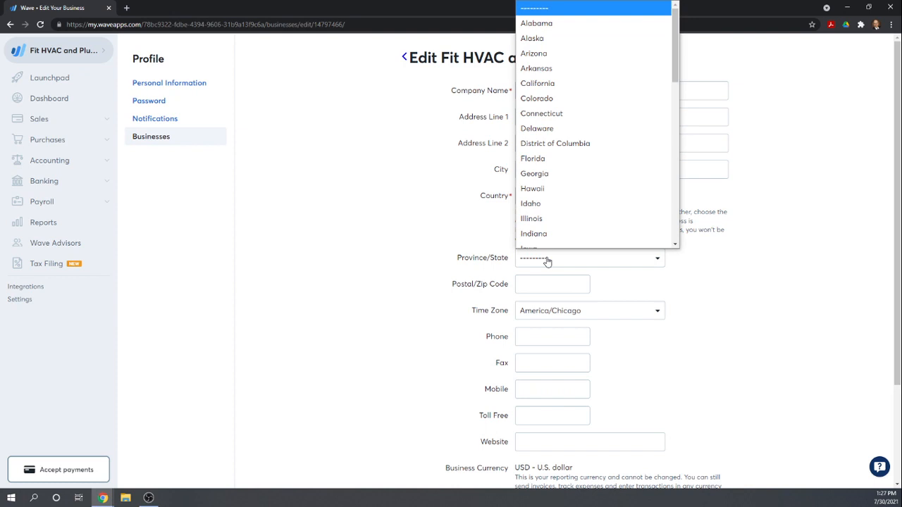
key(n)
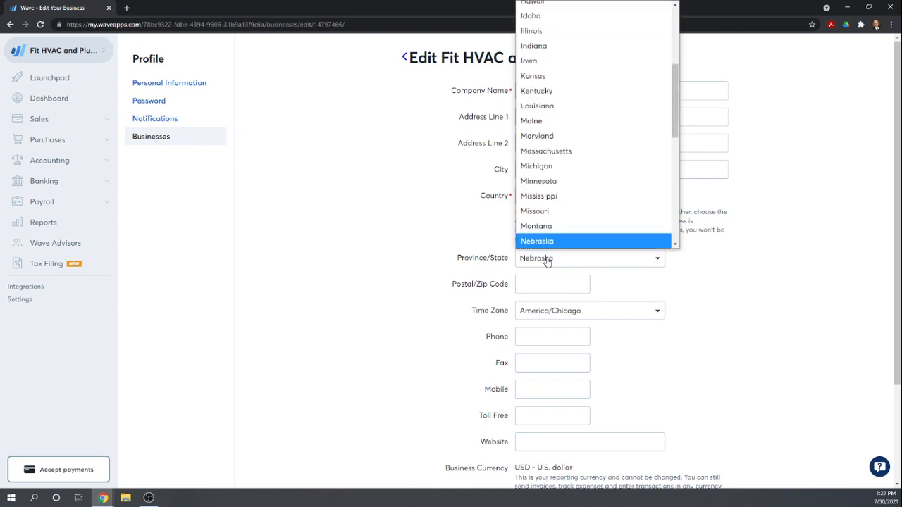
scroll(567, 232, down, 3)
click(558, 222)
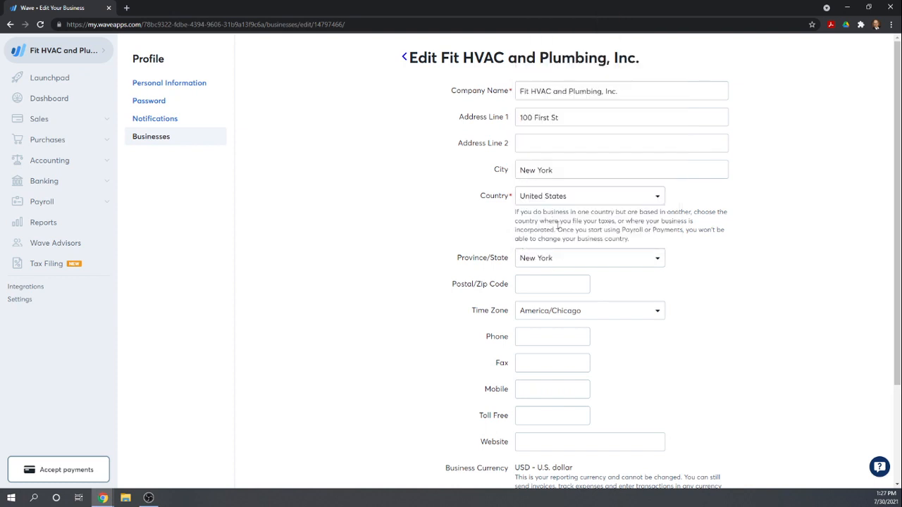
click(533, 284)
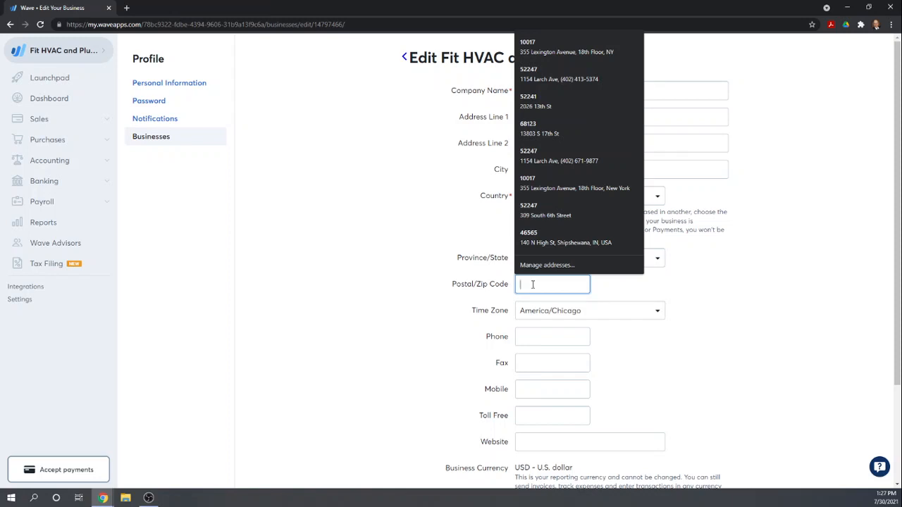
text(10001)
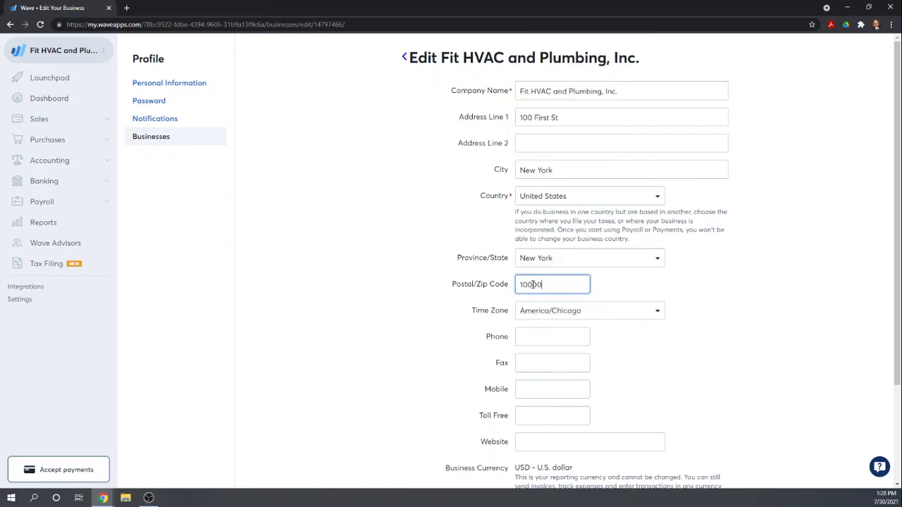
text(1)
key(Tab)
key(Tab)
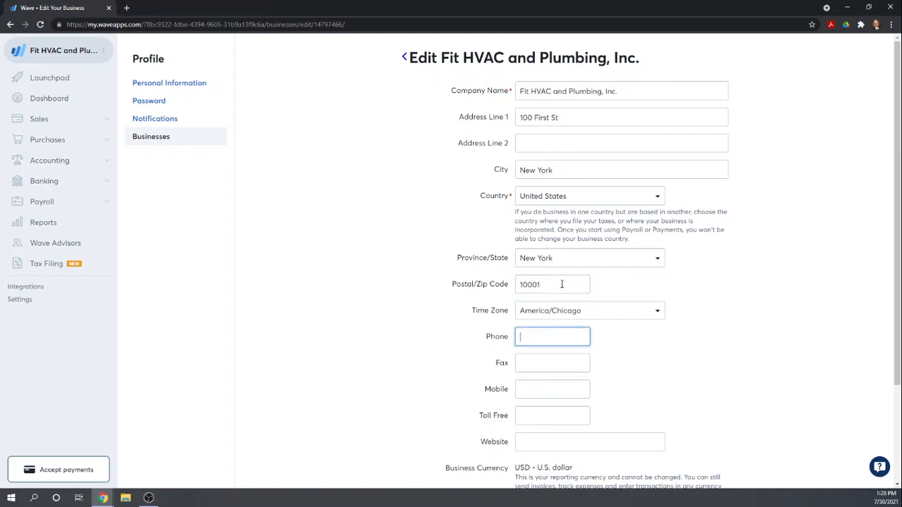
- Set the business's time zone to America/New York
click(656, 311)
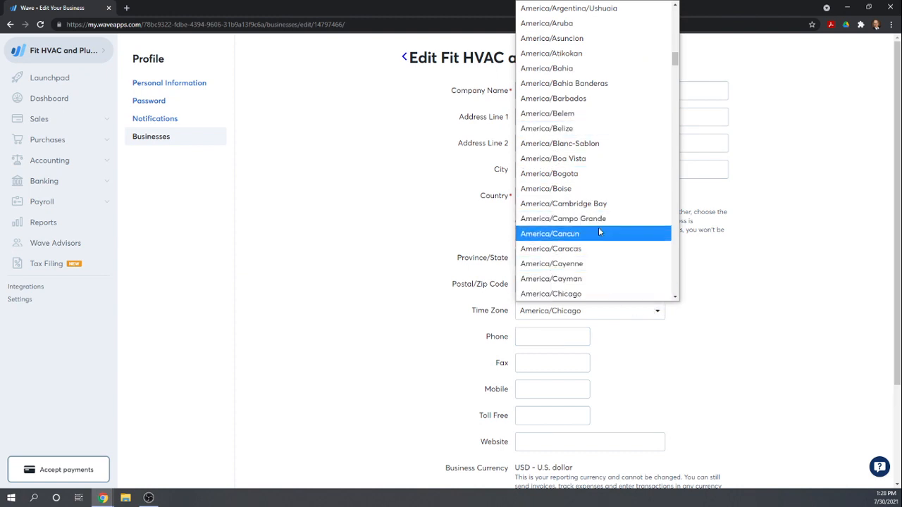
scroll(596, 232, down, 3)
scroll(596, 238, down, 5)
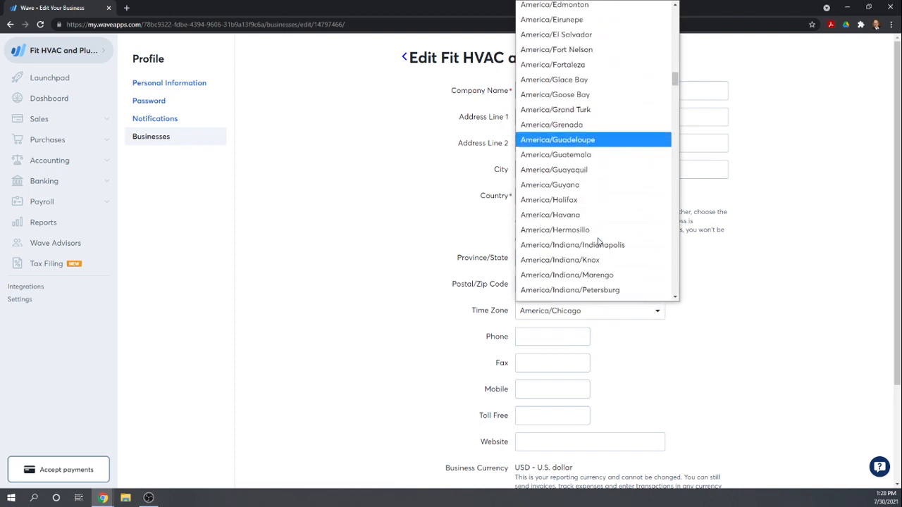
scroll(611, 239, down, 6)
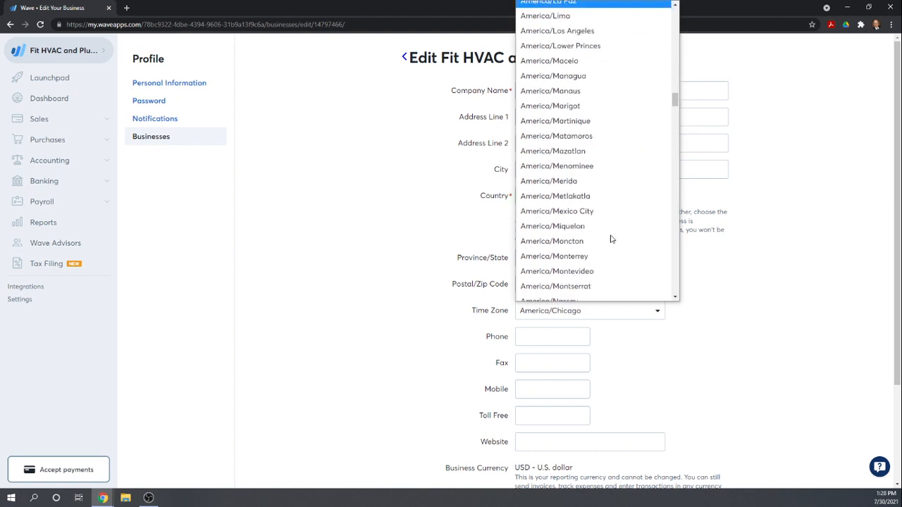
scroll(611, 239, down, 5)
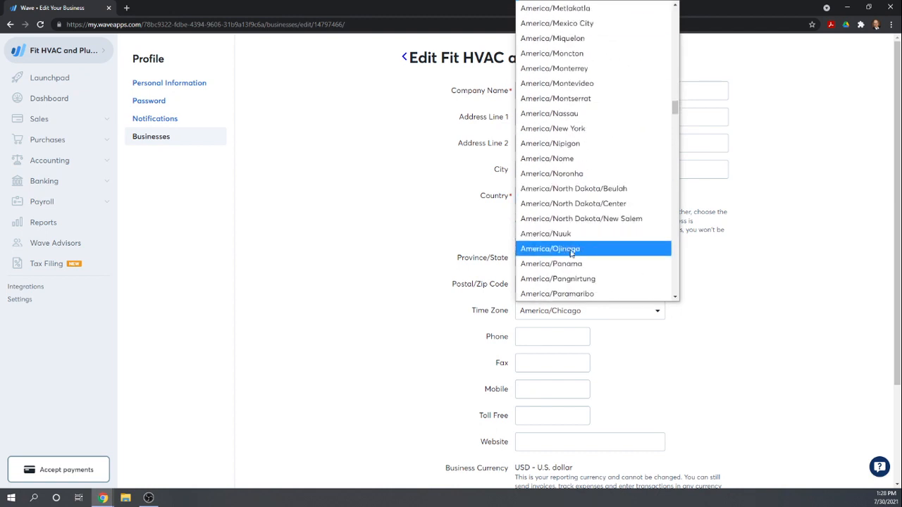
click(572, 129)
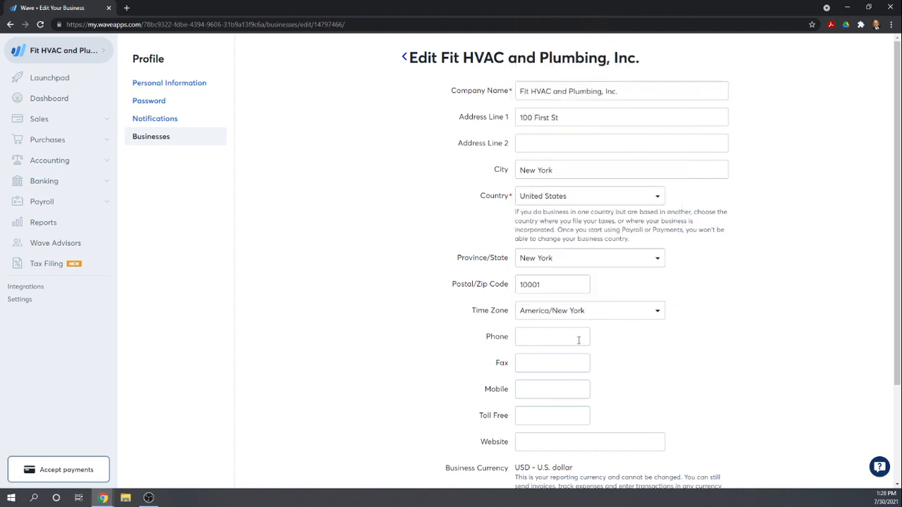
- Enter the business's phone number, leaving the fax, mobile, toll-free and website fields empty
click(544, 335)
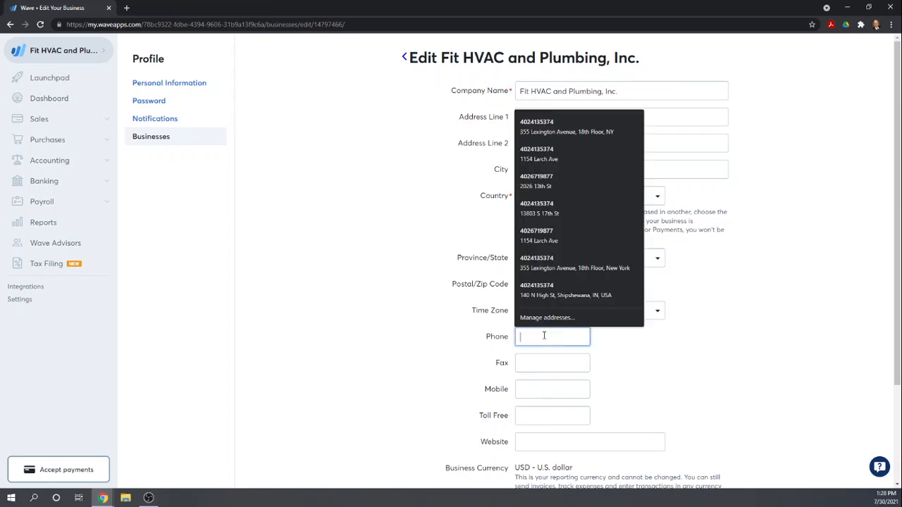
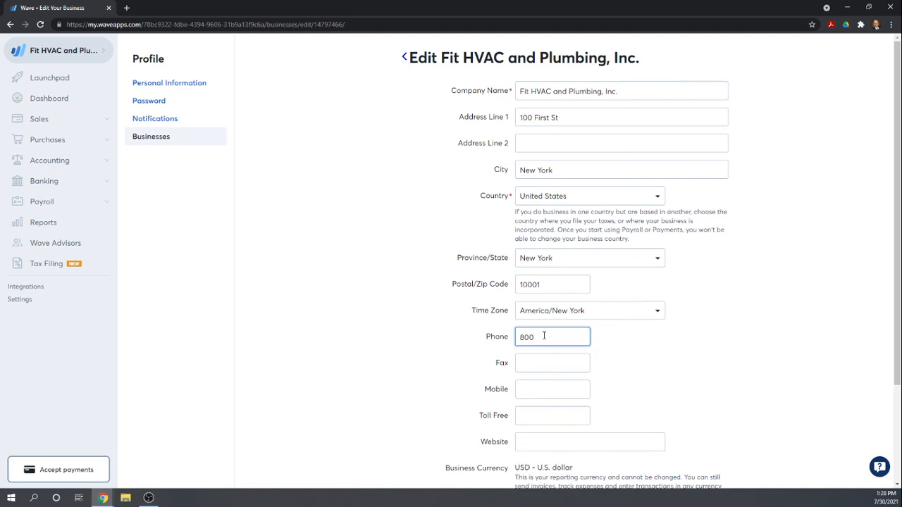
key(Tab)
key(Tab)
key(Tab)
key(Tab)
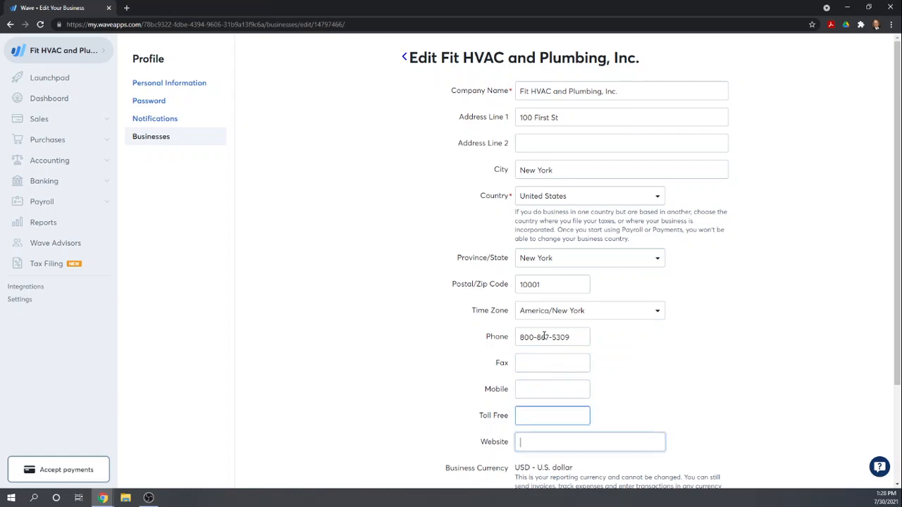
scroll(747, 366, down, 2)
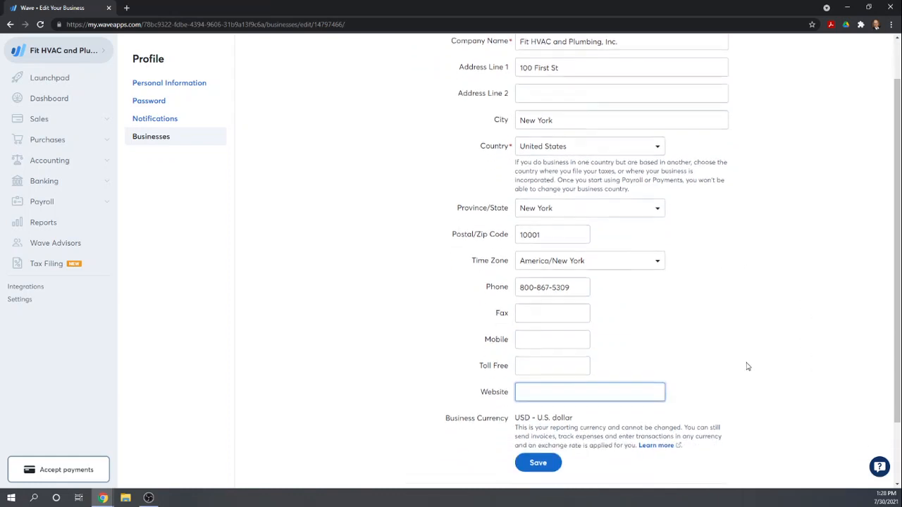
scroll(737, 226, up, 2)
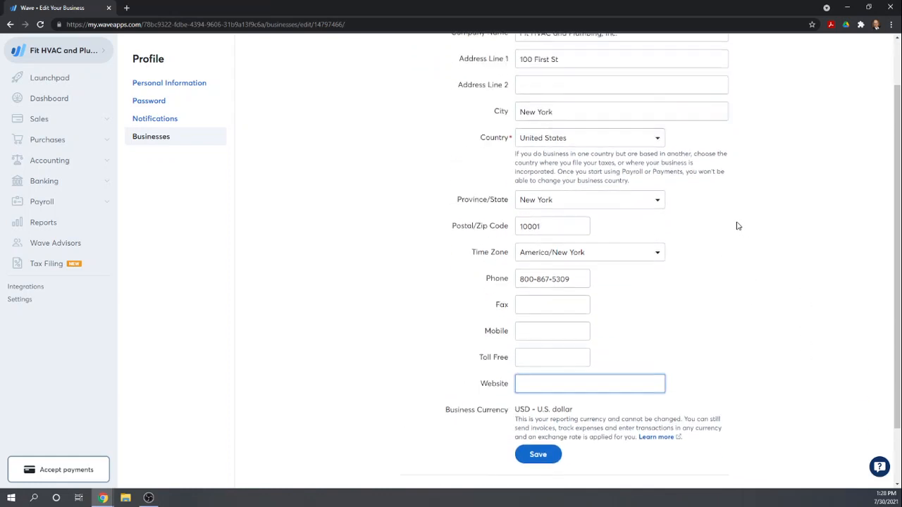
scroll(738, 226, down, 2)
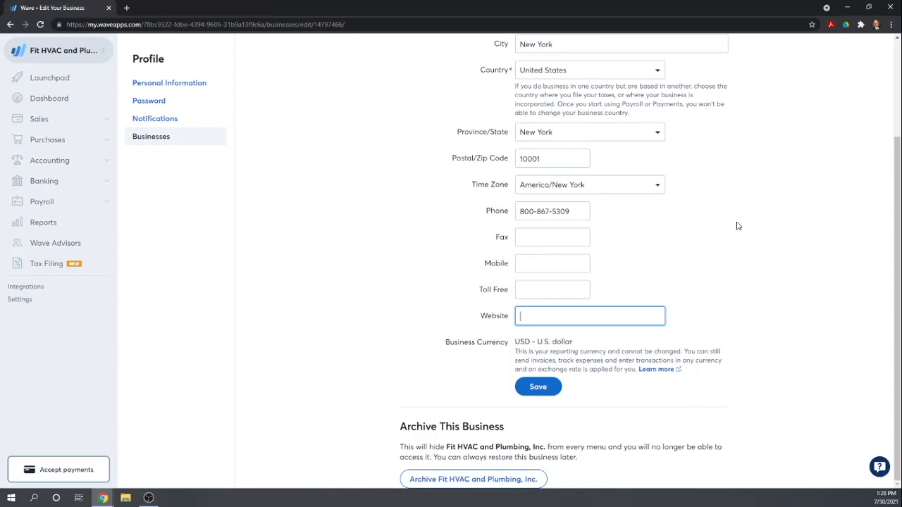
- Review the completed Fit HVAC and Plumbing, Inc. profile and save it
scroll(757, 231, up, 2)
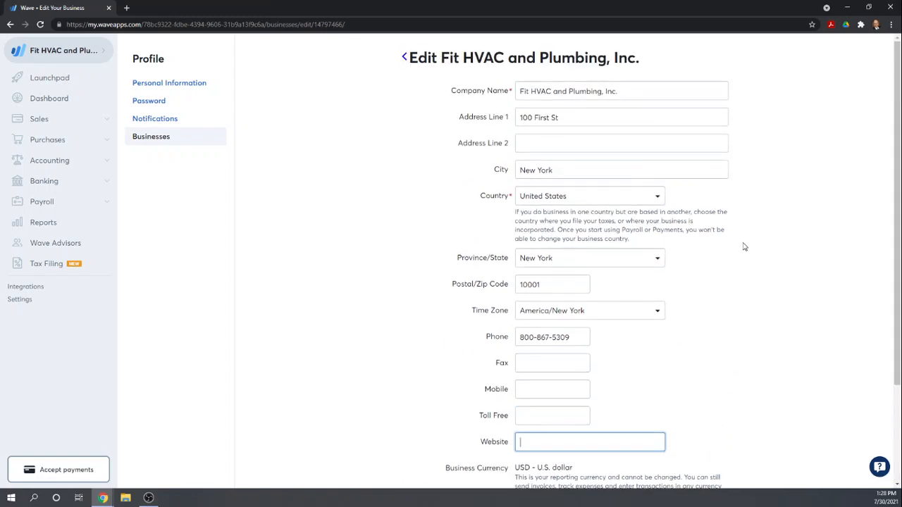
scroll(736, 252, down, 2)
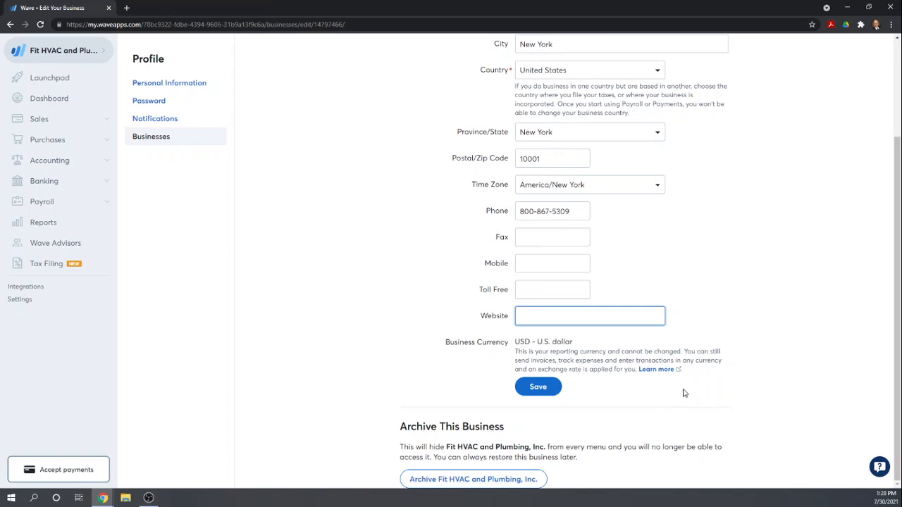
click(534, 389)
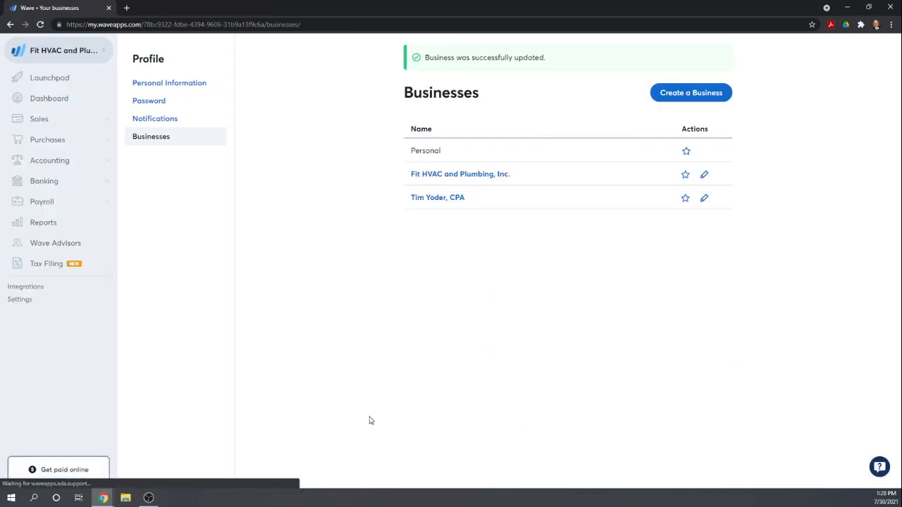
- Look through the owner profile's personal information, password and email settings, including the option for adding another email
click(193, 88)
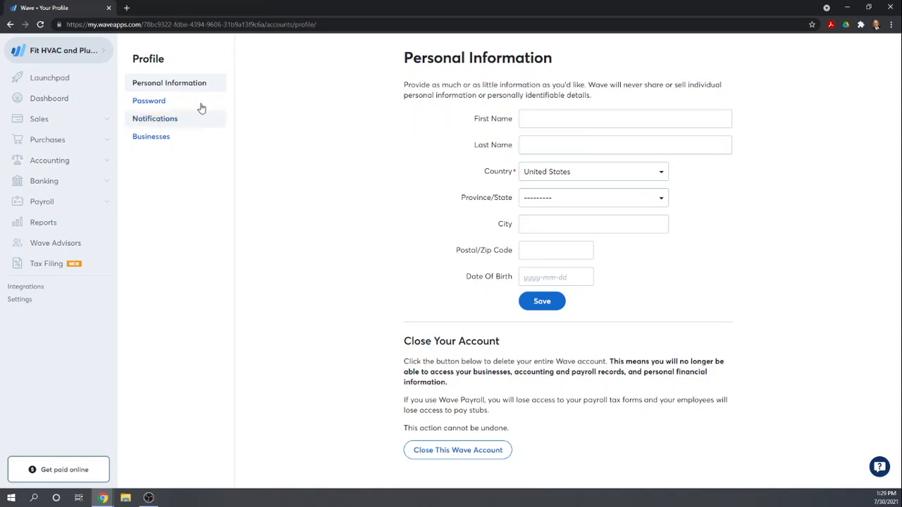
click(149, 102)
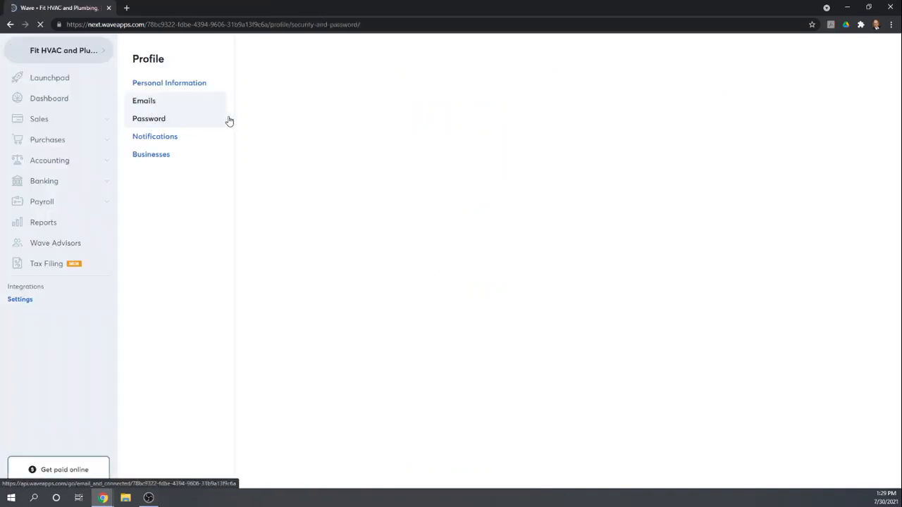
click(142, 104)
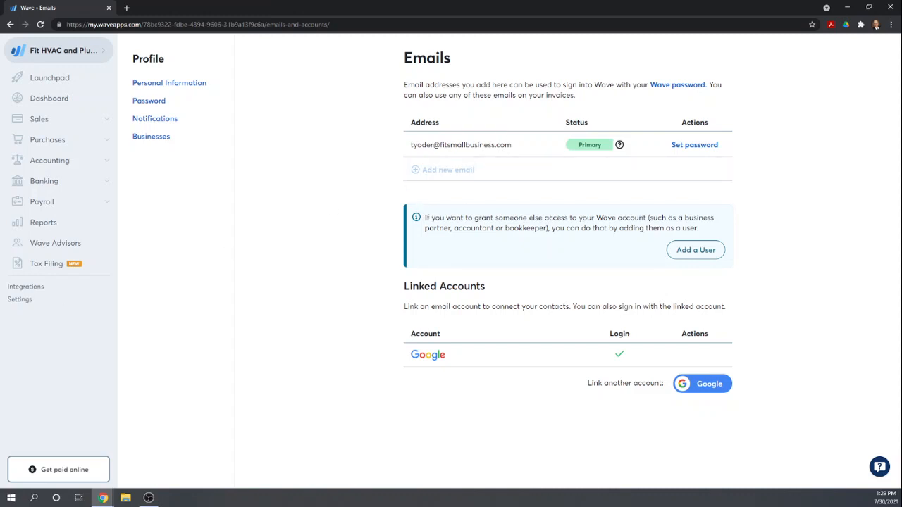
- Start inviting a new user with the Editor role and enter the invitee's first and last name
mouse_move(417, 169)
click(694, 252)
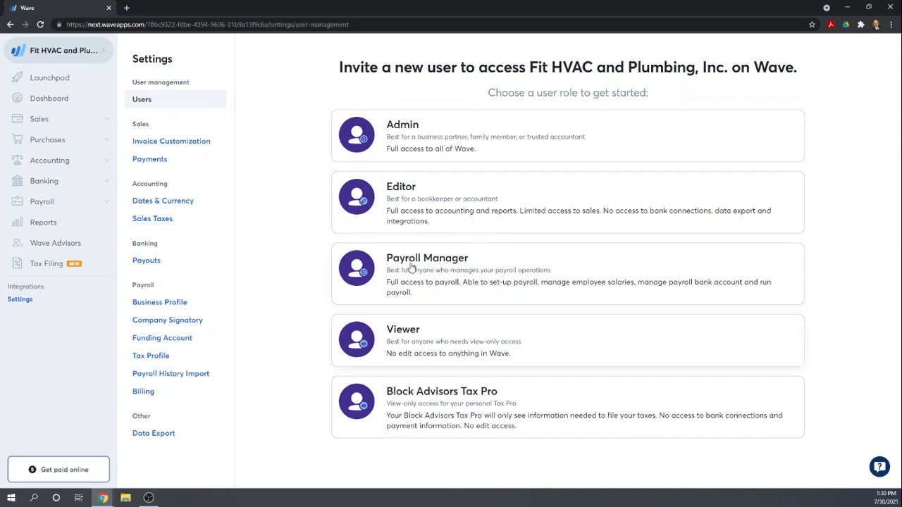
click(426, 211)
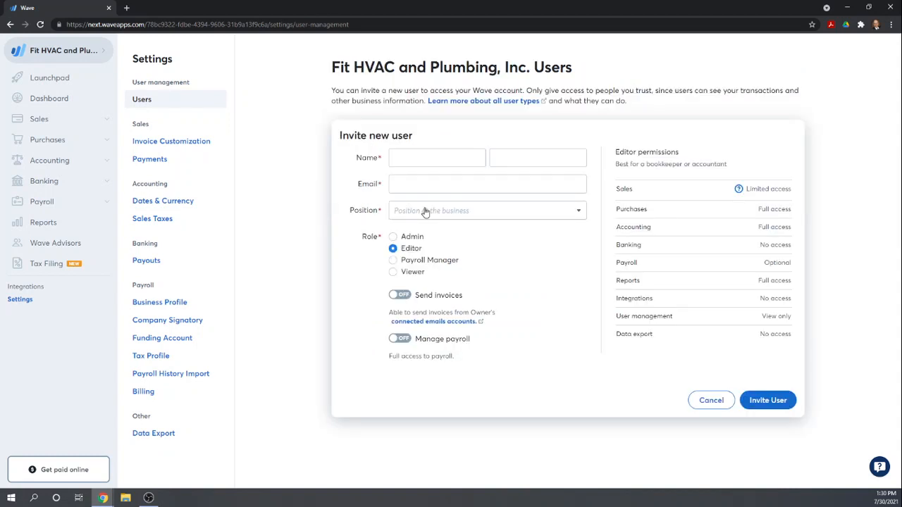
click(425, 157)
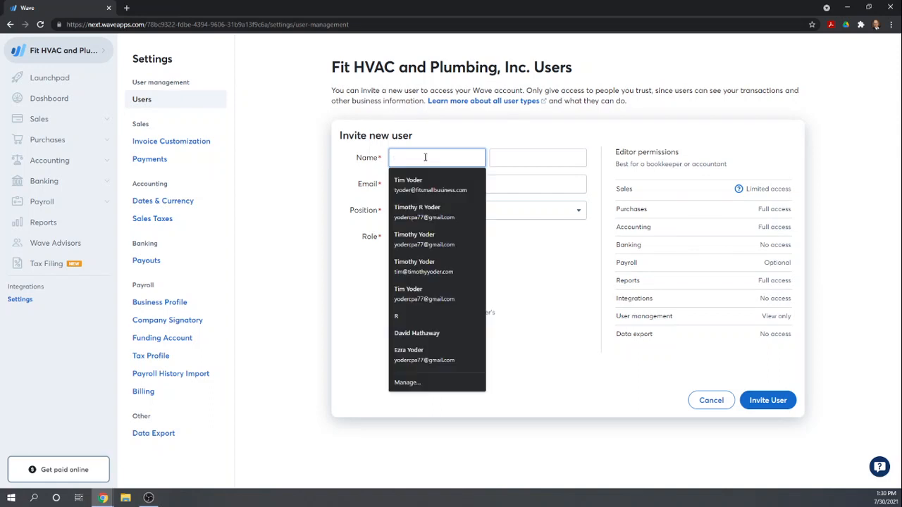
text(Jane)
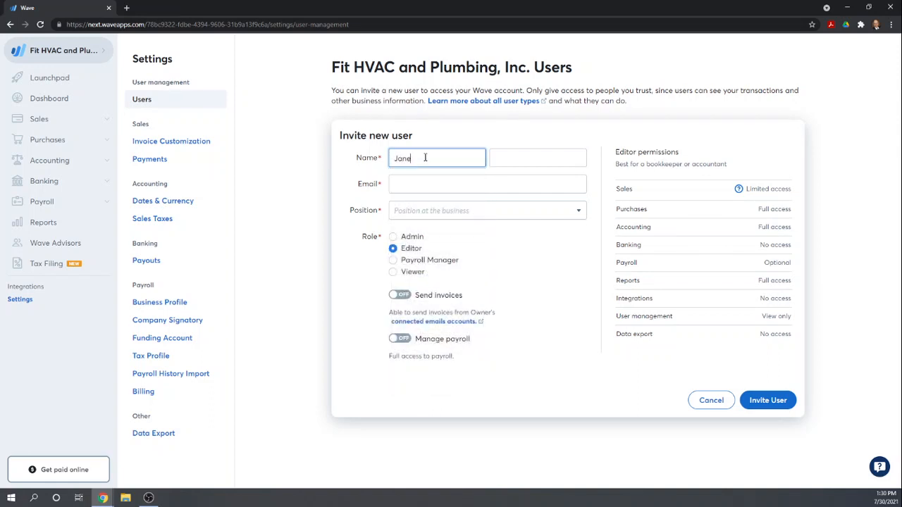
key(Tab)
text(Doe)
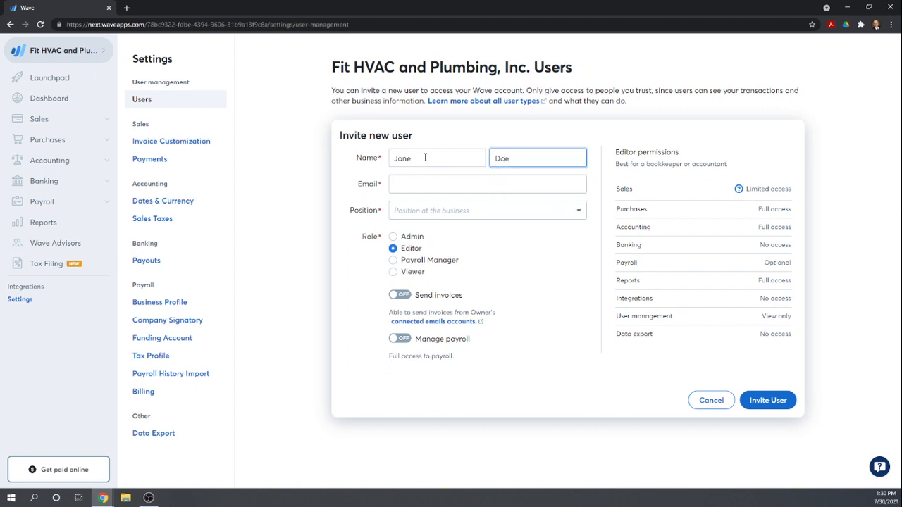
key(Tab)
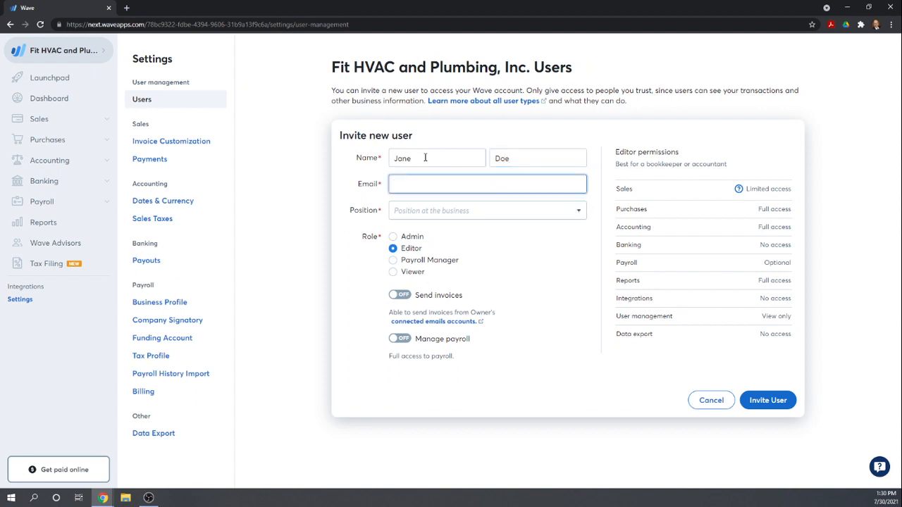
- Fill in the invited user's email address
text(jdoe@whatver)
key(BackSpace)
key(BackSpace)
text(ever.com)
key(Tab)
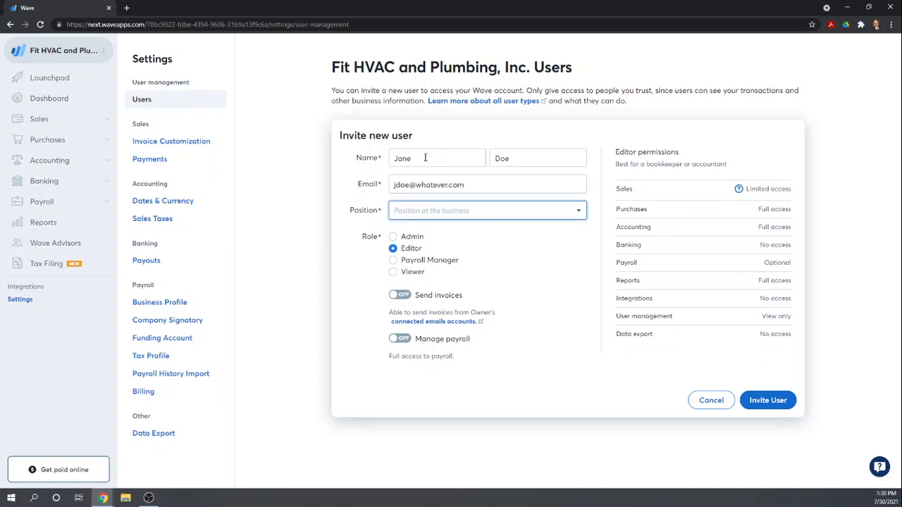
- Set the invitee's position to Accountant/Bookkeeper, choose the Editor role and send the invitation
key(Down)
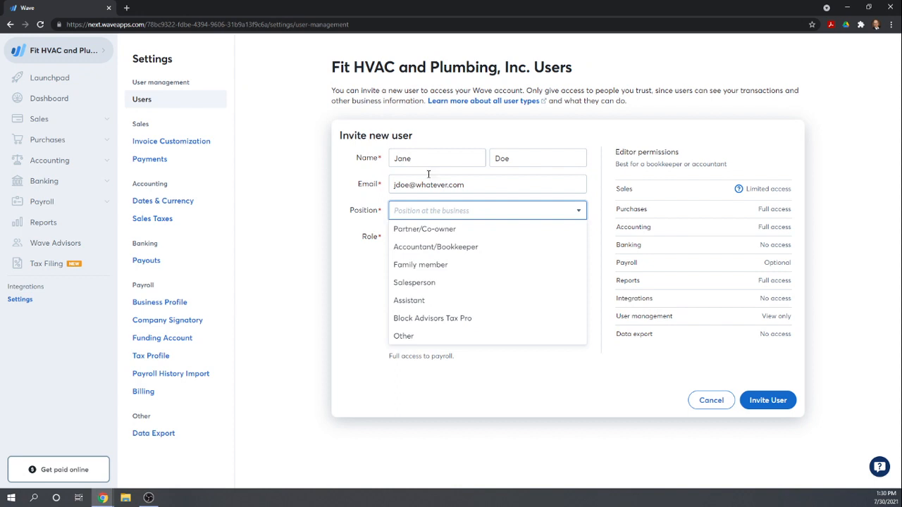
click(418, 247)
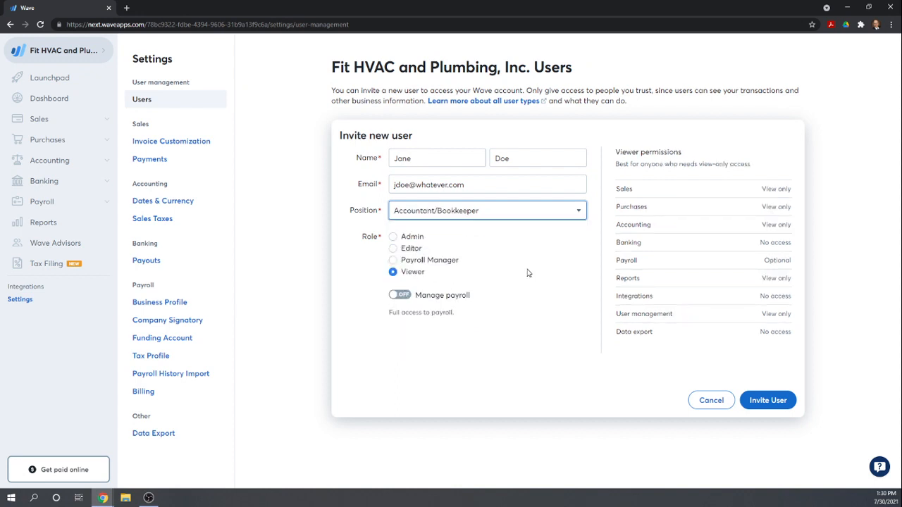
click(392, 249)
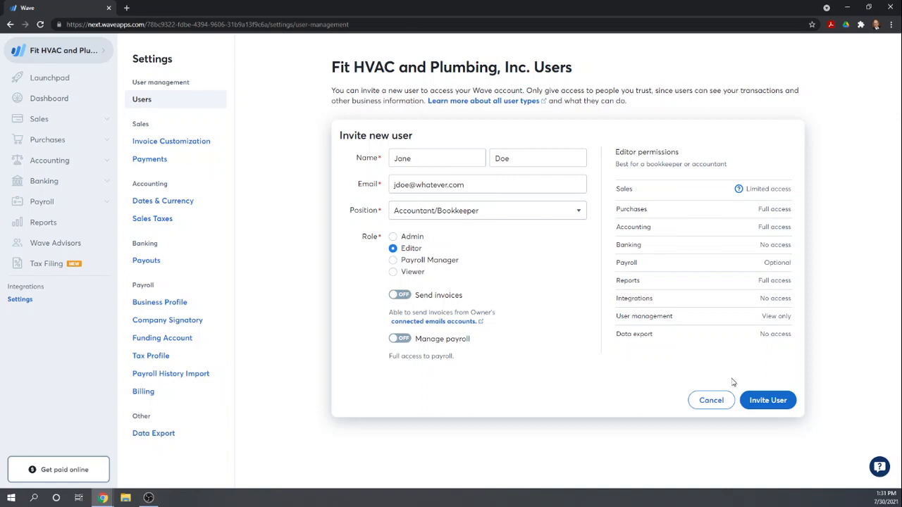
click(765, 402)
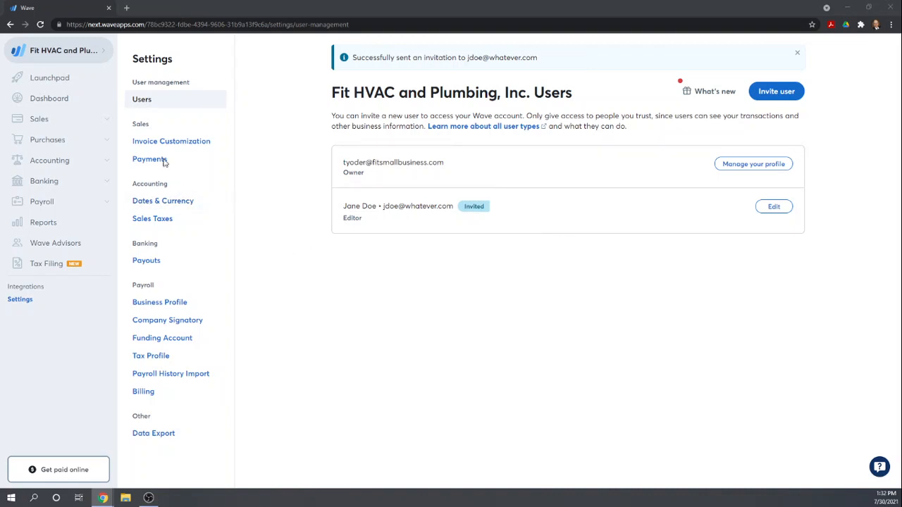
- Open the date and currency settings and save December 31 as the fiscal year end
click(153, 202)
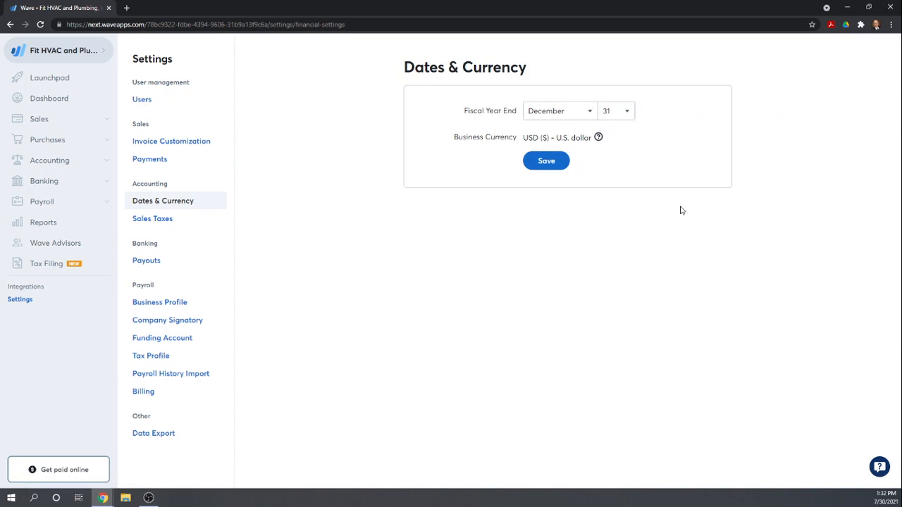
click(548, 165)
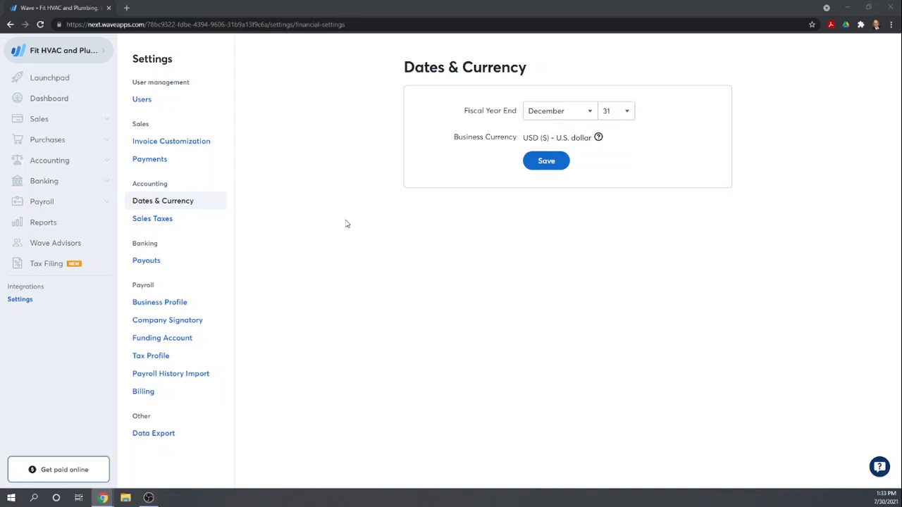
- View the business's sales tax settings and the available accounting sections, and return to the user management settings
click(149, 219)
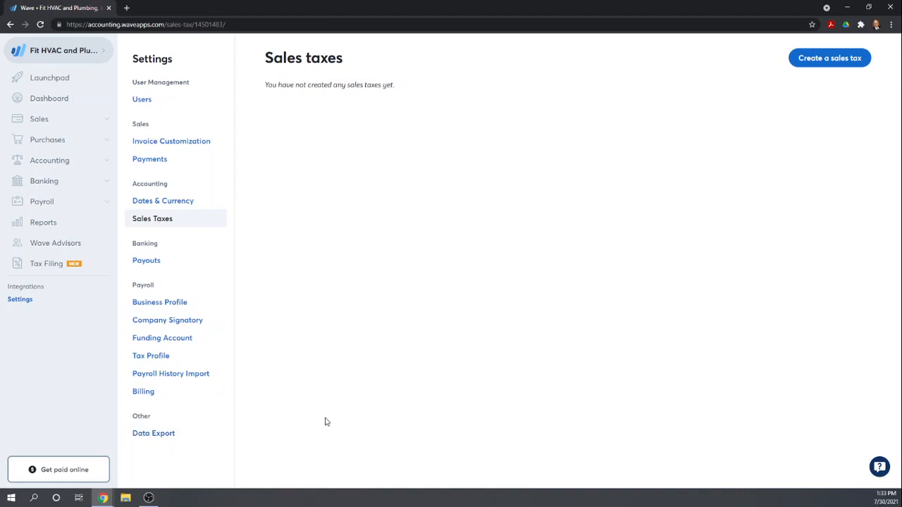
click(41, 162)
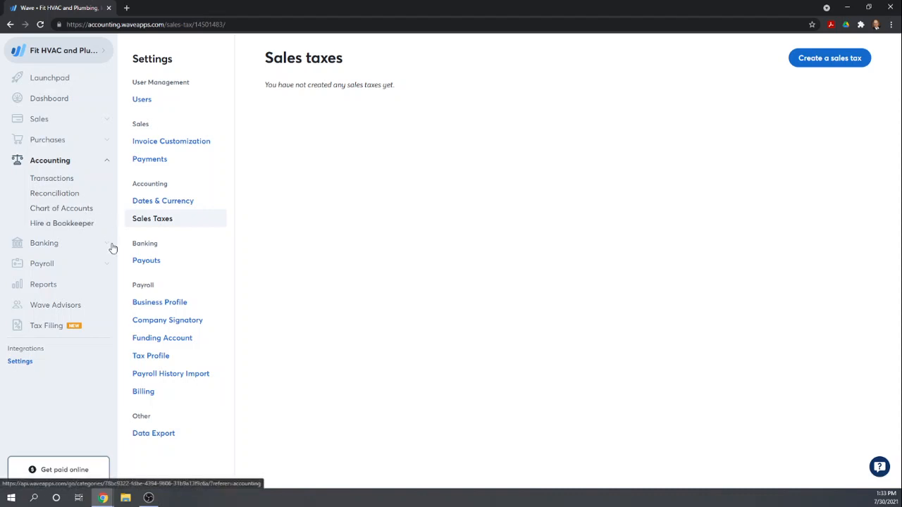
click(21, 362)
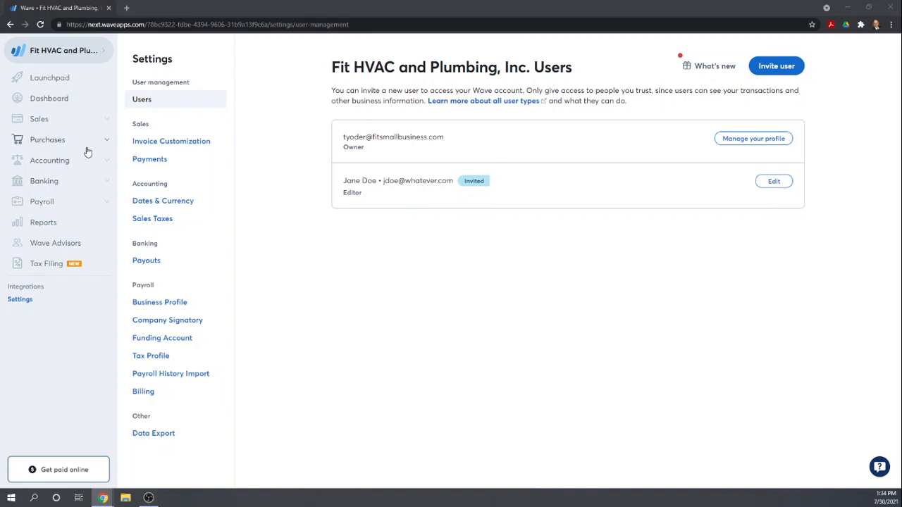
- Open the chart of accounts and save account ID 100 for the Cash on Hand account
click(44, 164)
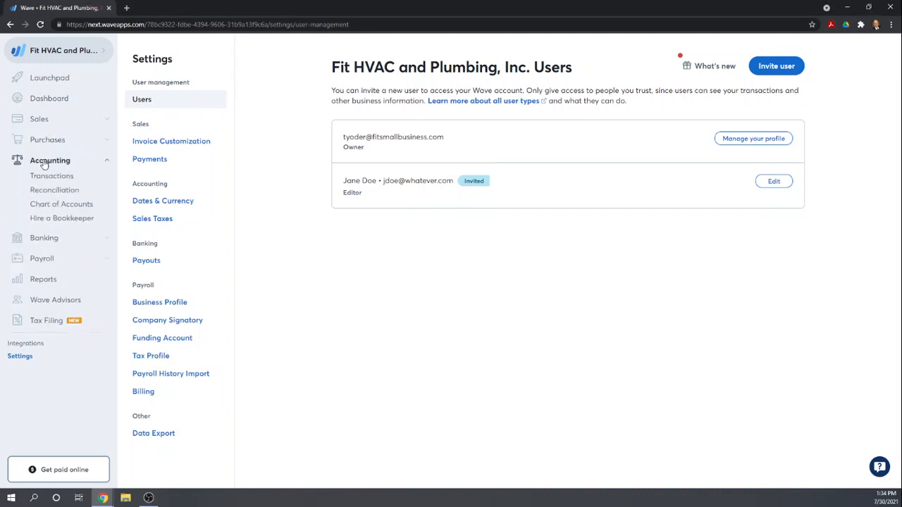
click(45, 210)
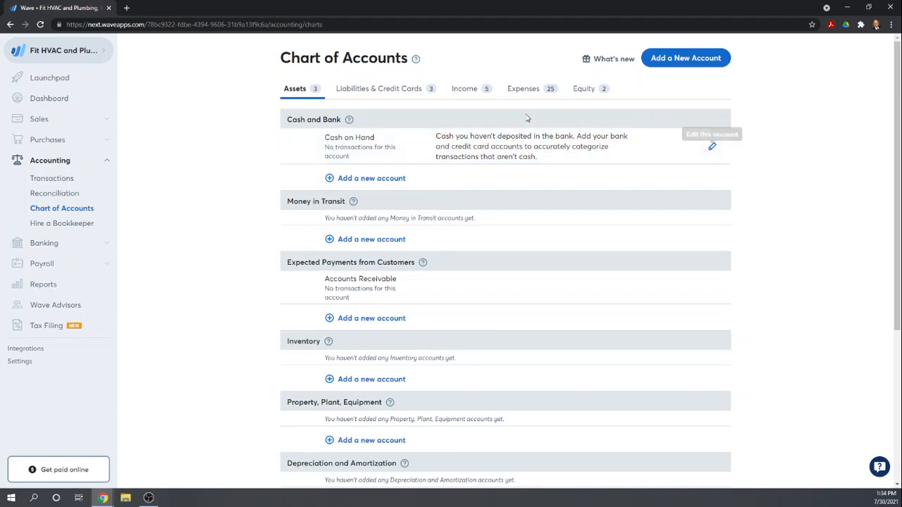
click(712, 148)
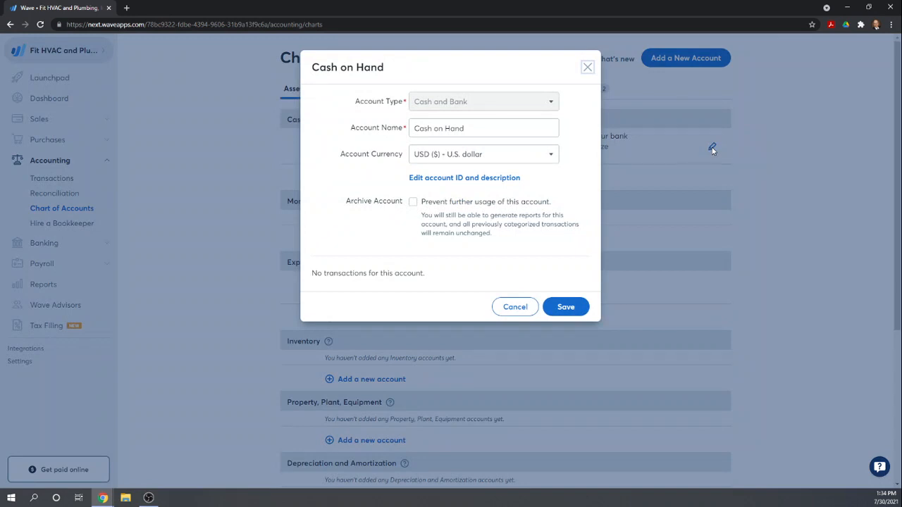
click(444, 180)
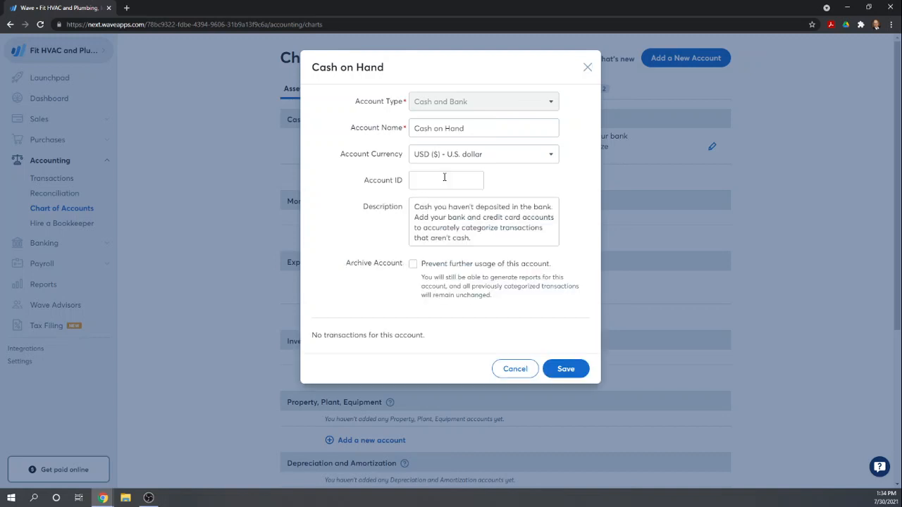
click(444, 178)
text(100)
key(Tab)
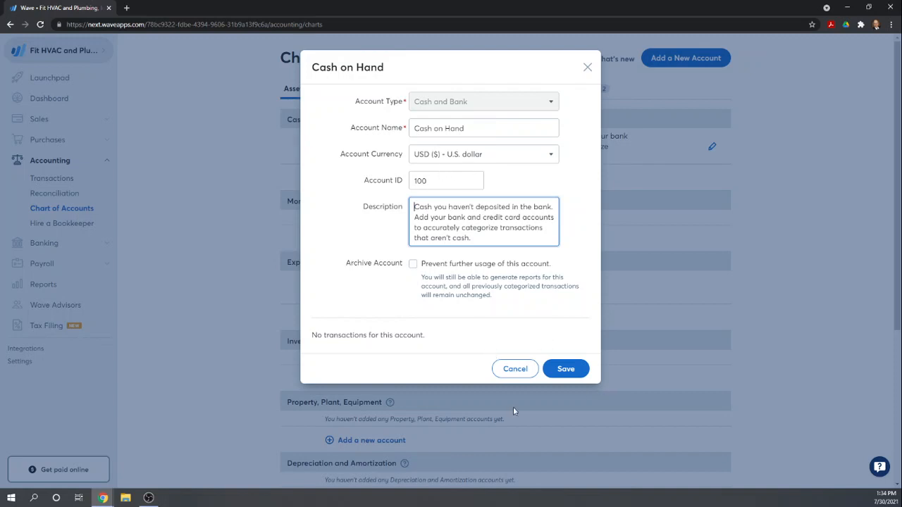
click(568, 372)
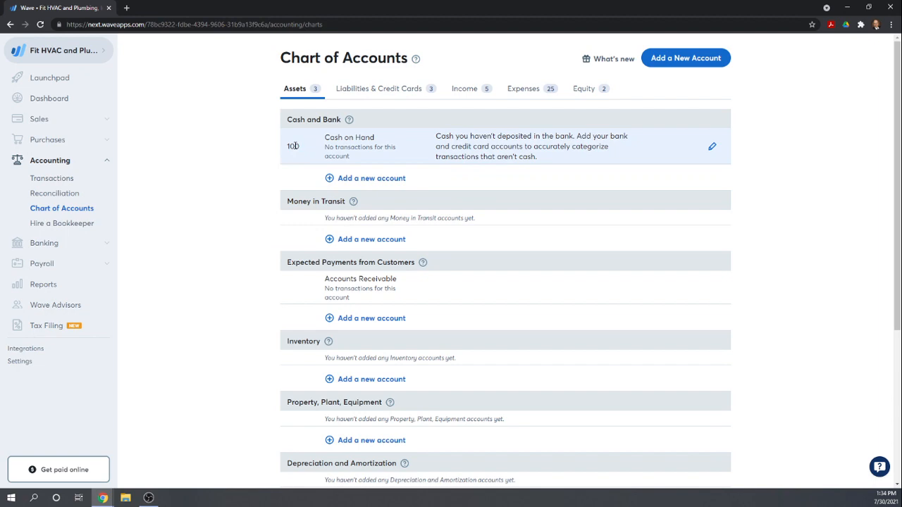
- Add a Cash and Bank account named Checking Account with account ID 110
click(352, 179)
click(446, 130)
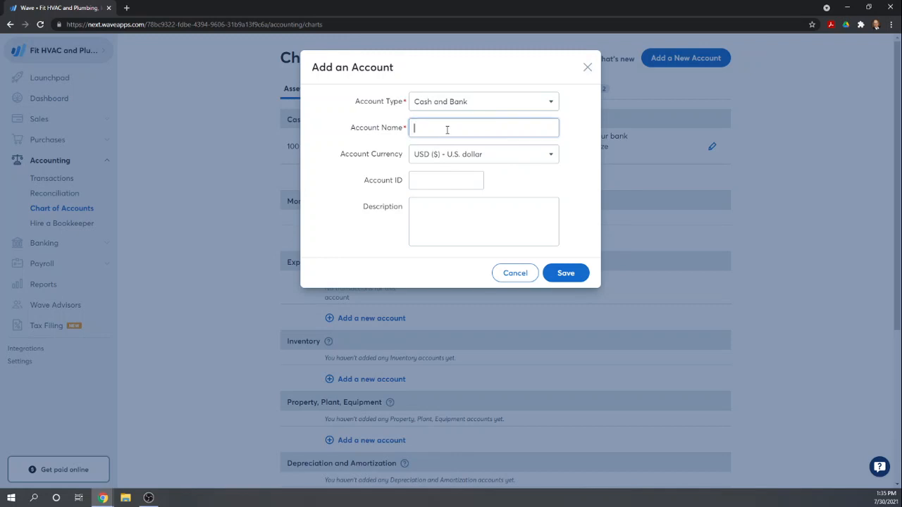
text(Check)
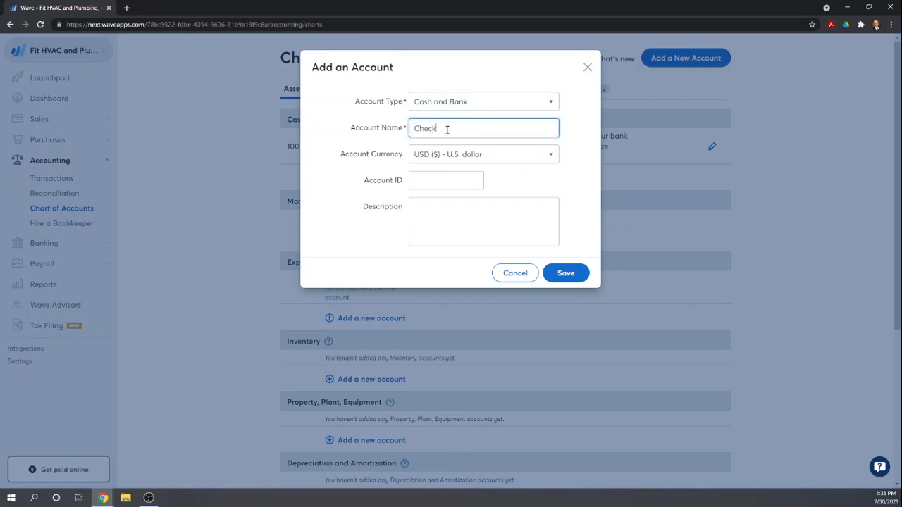
text(ing Account)
key(Tab)
key(Tab)
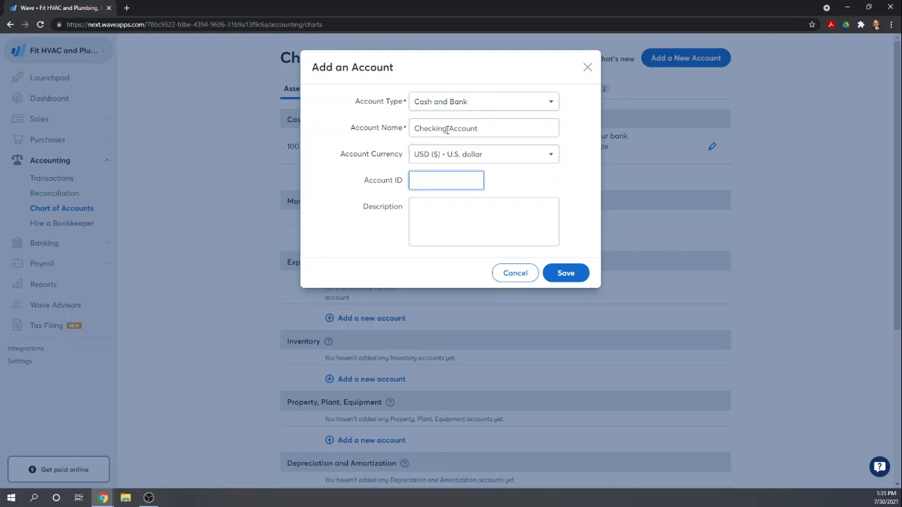
text(110)
key(Tab)
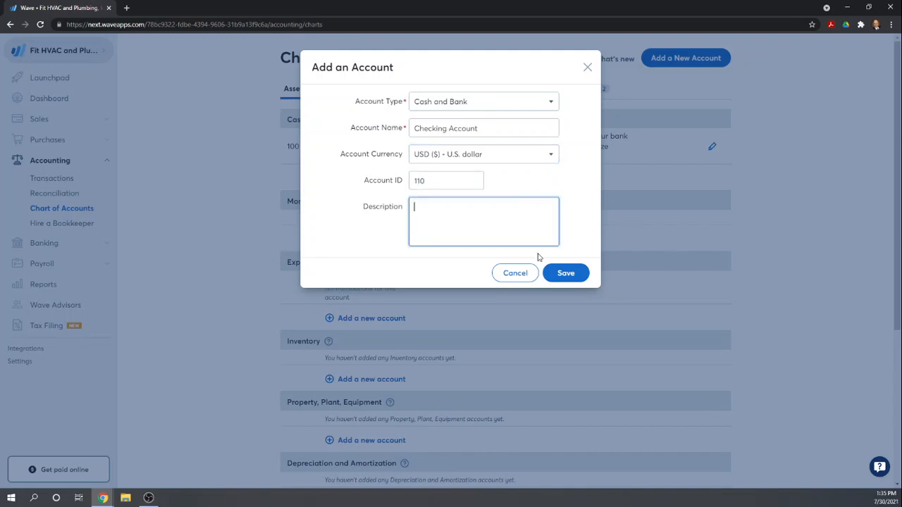
click(566, 273)
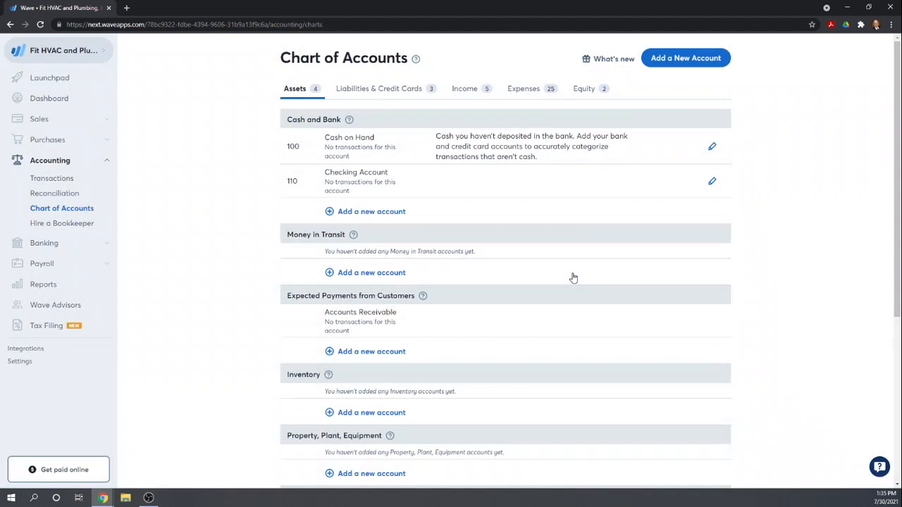
- Add a Cash and Bank account named Savings Account with account ID 120
scroll(451, 203, down, 1)
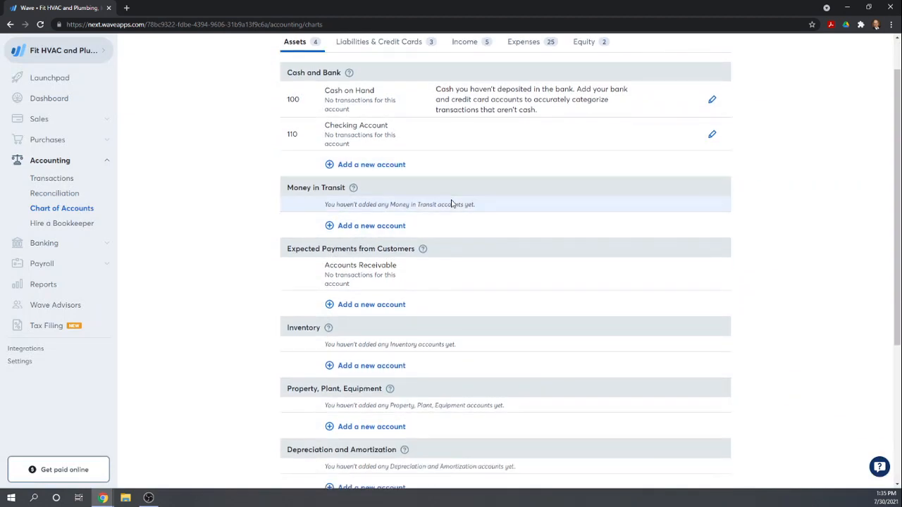
click(331, 167)
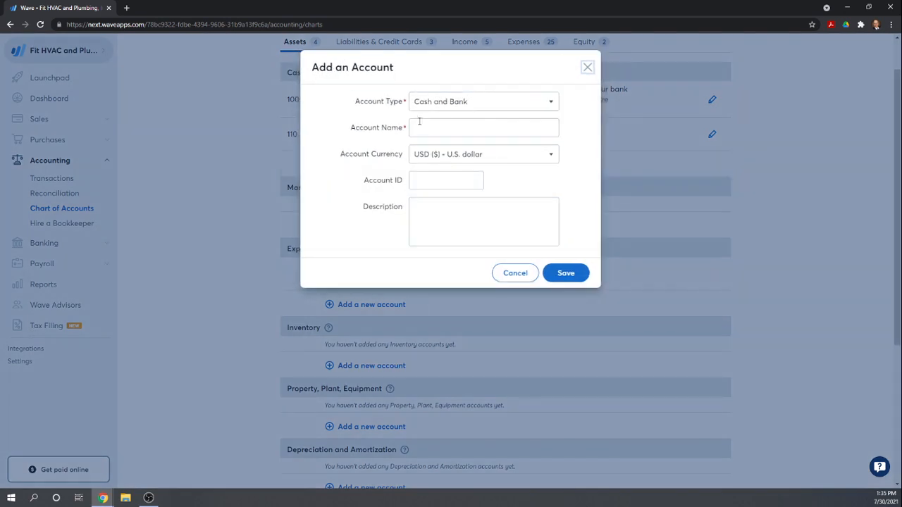
click(445, 132)
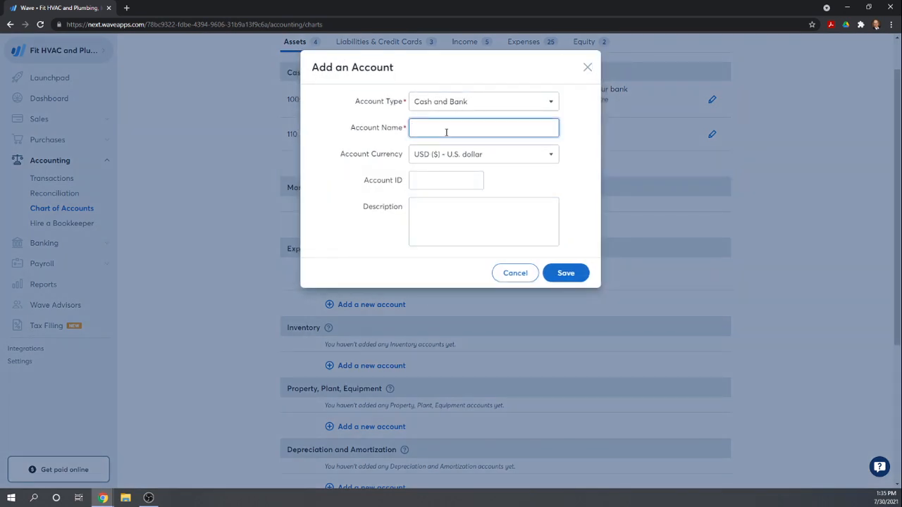
text(Savings Account)
key(Tab)
key(Tab)
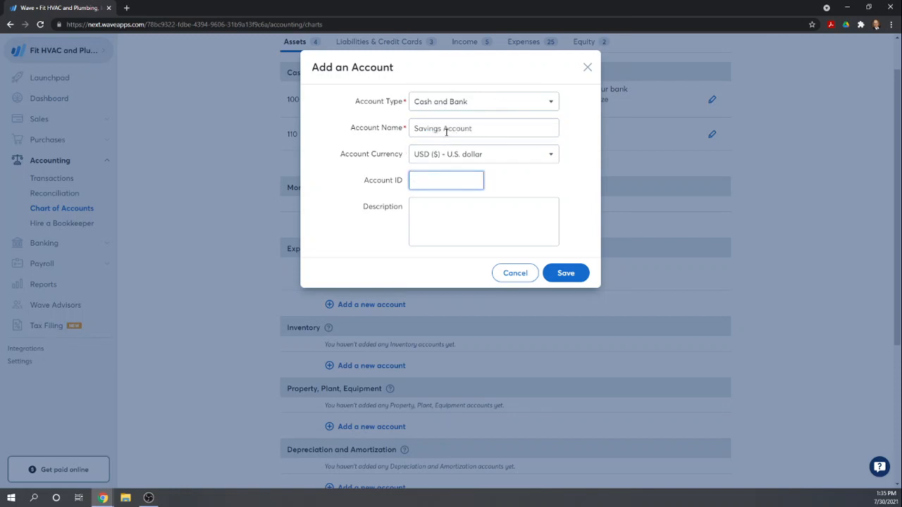
text(120)
key(Tab)
click(564, 276)
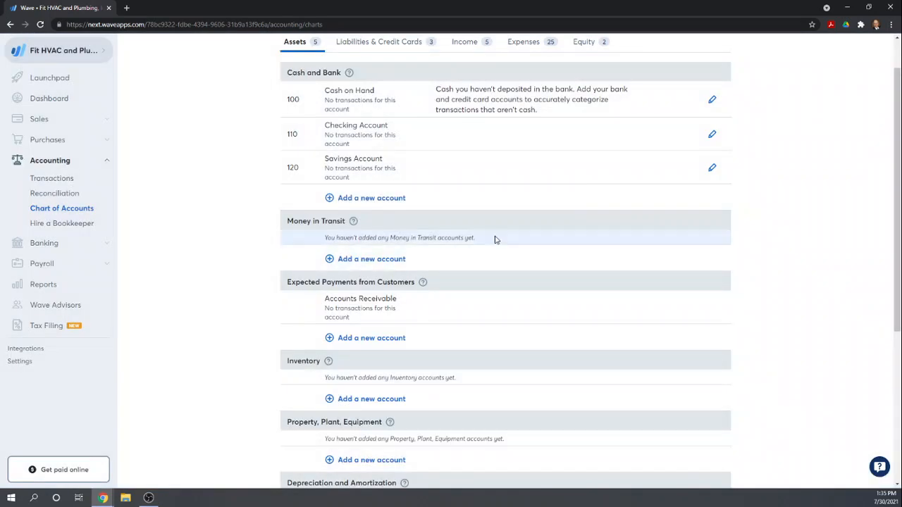
- Examine the Accounts Receivable account under Expected Payments from Customers and check whether it can be edited like the cash accounts
scroll(487, 225, down, 1)
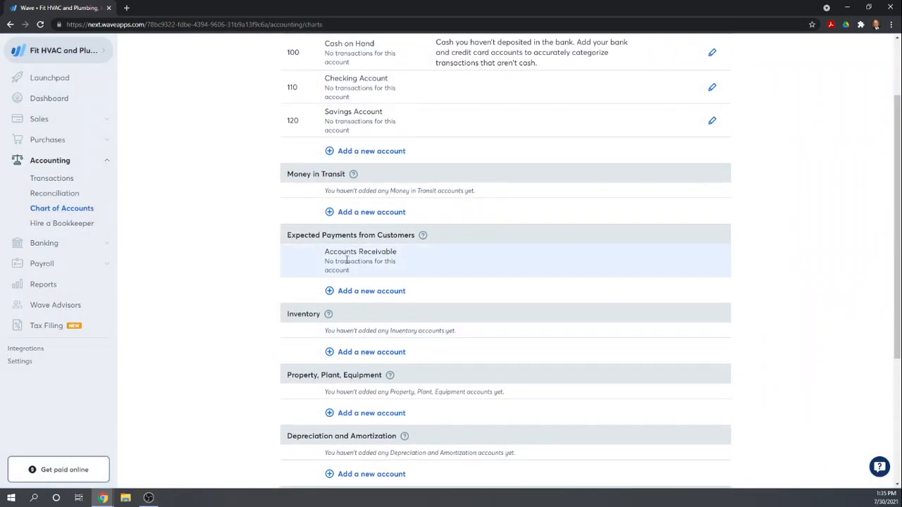
scroll(346, 261, down, 1)
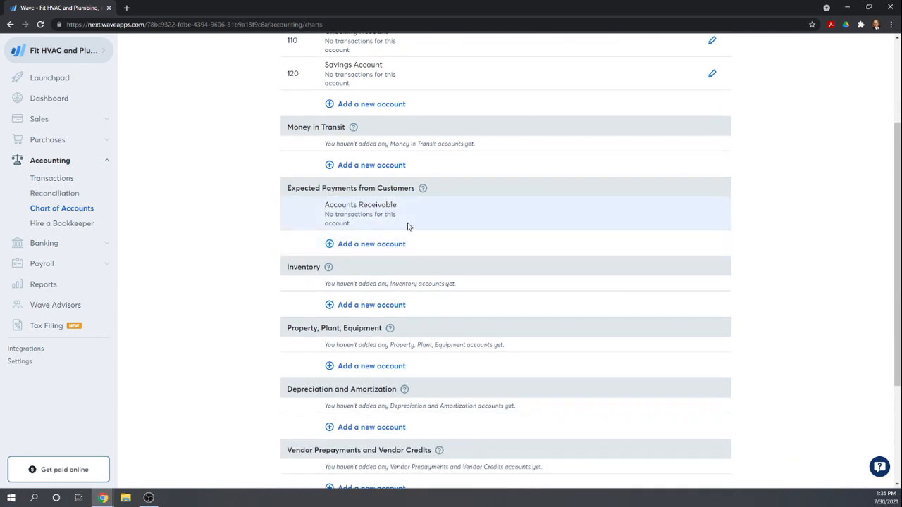
scroll(421, 229, up, 2)
scroll(421, 234, down, 1)
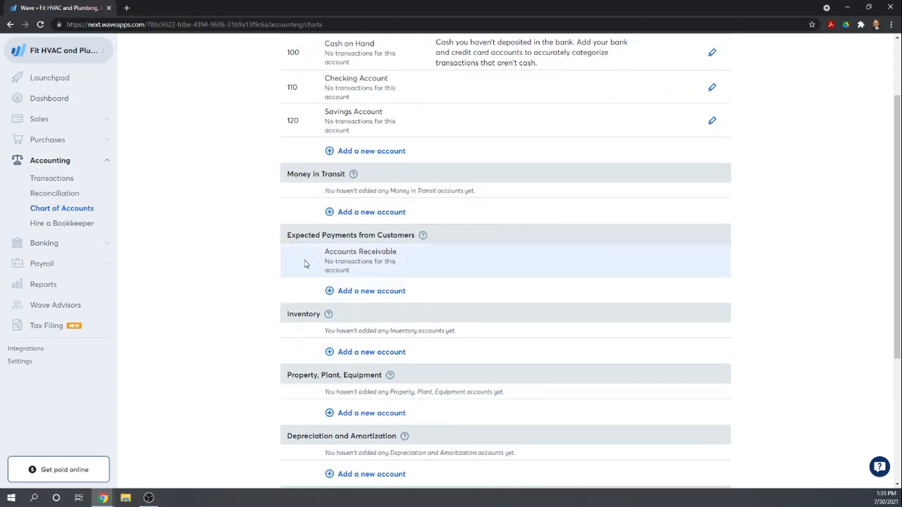
right_click(341, 257)
click(564, 274)
scroll(567, 274, up, 2)
scroll(567, 274, down, 2)
scroll(356, 260, down, 1)
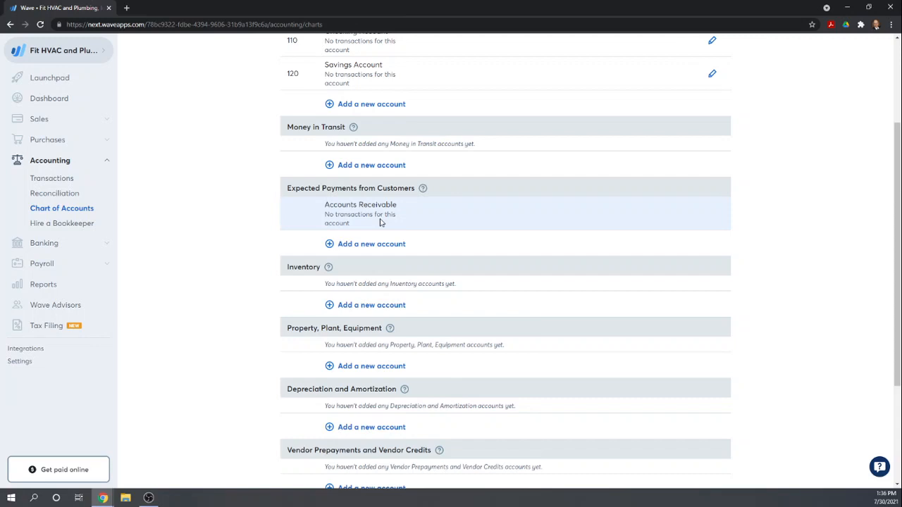
- Add an Inventory account named Inventory with account ID 140
scroll(379, 222, down, 1)
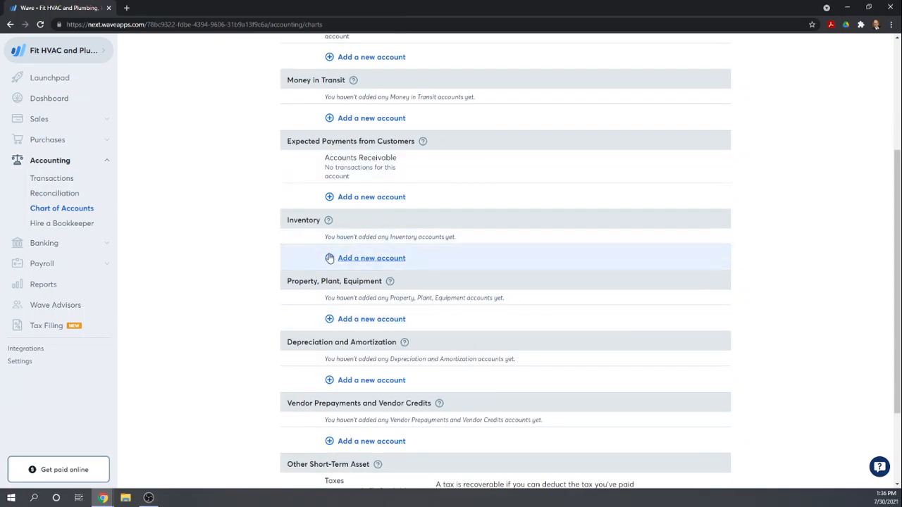
click(343, 260)
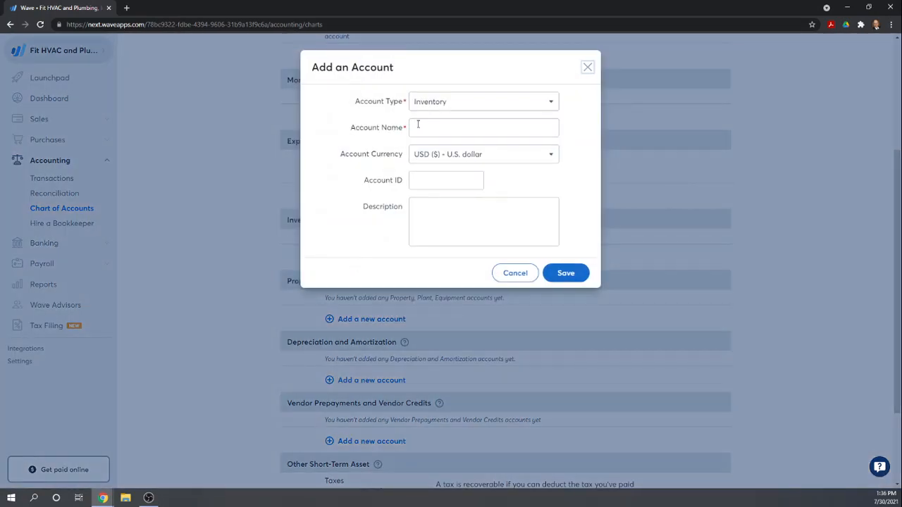
click(433, 126)
text(Inven)
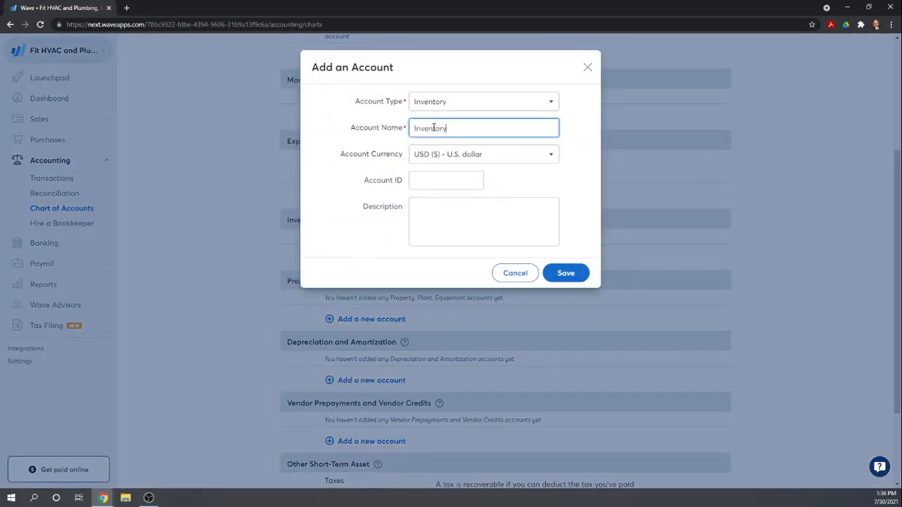
text(tory)
key(Tab)
key(Tab)
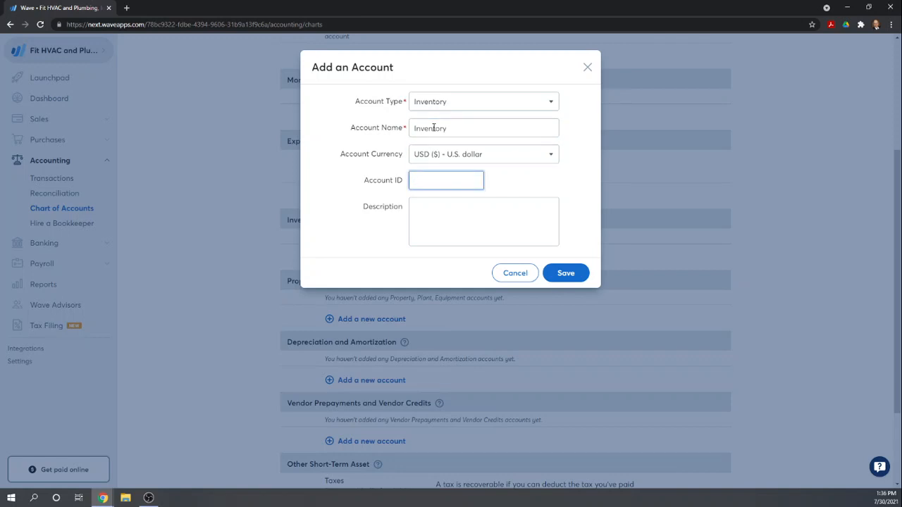
text(140)
key(Tab)
click(567, 274)
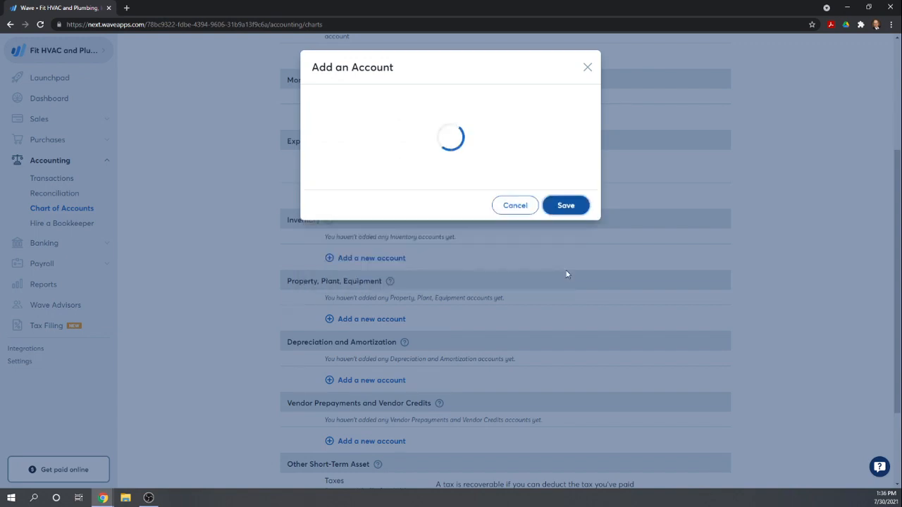
- Add a Property, Plant, Equipment account named Equipment with account ID 150
scroll(566, 275, down, 1)
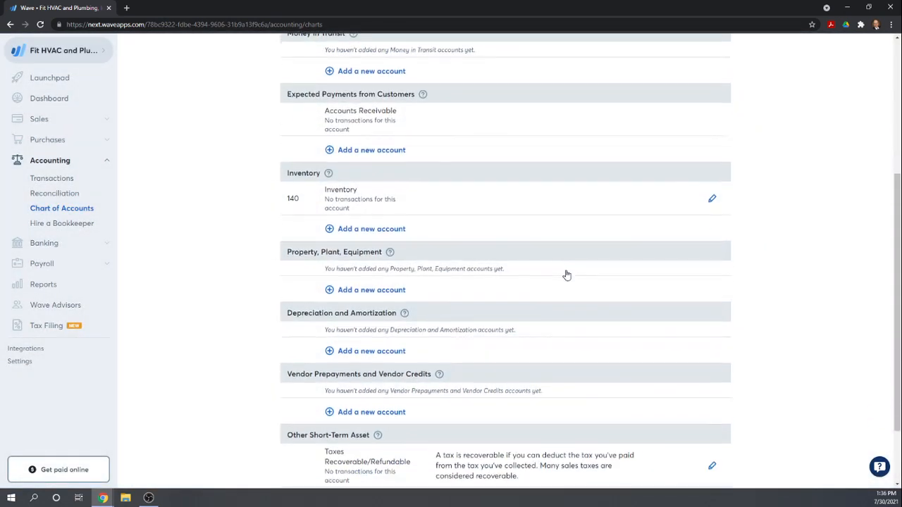
click(349, 294)
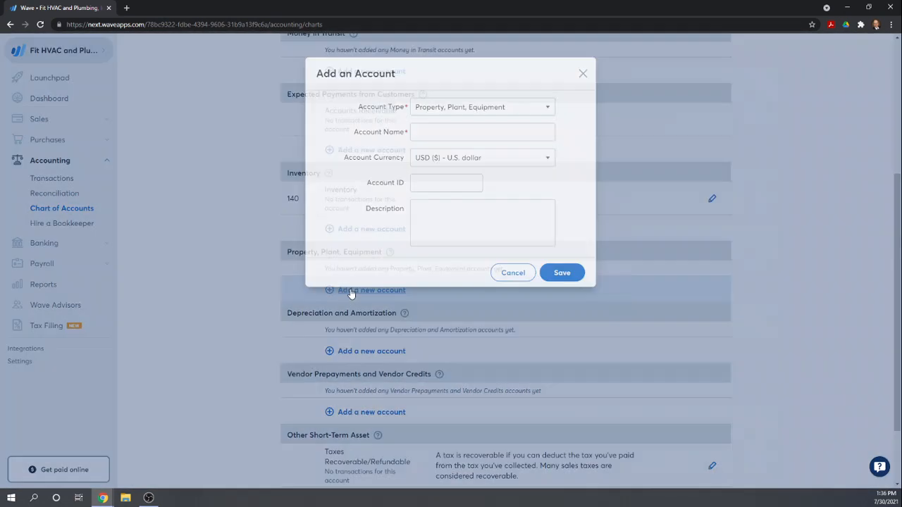
click(444, 131)
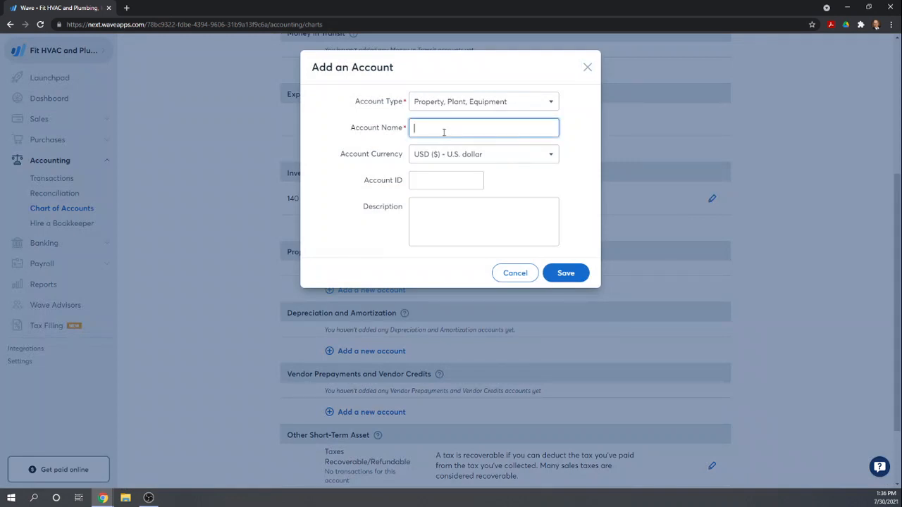
text(Equfip)
text(pment)
key(Tab)
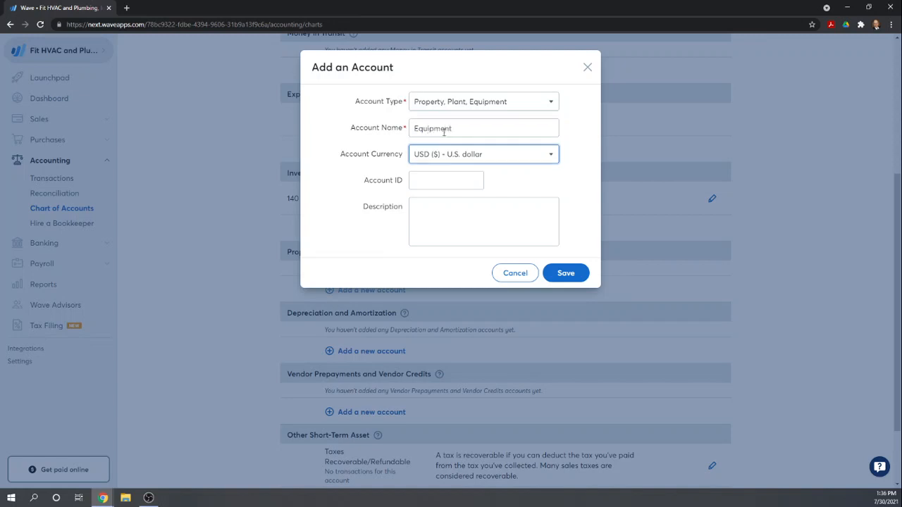
key(Tab)
text(150)
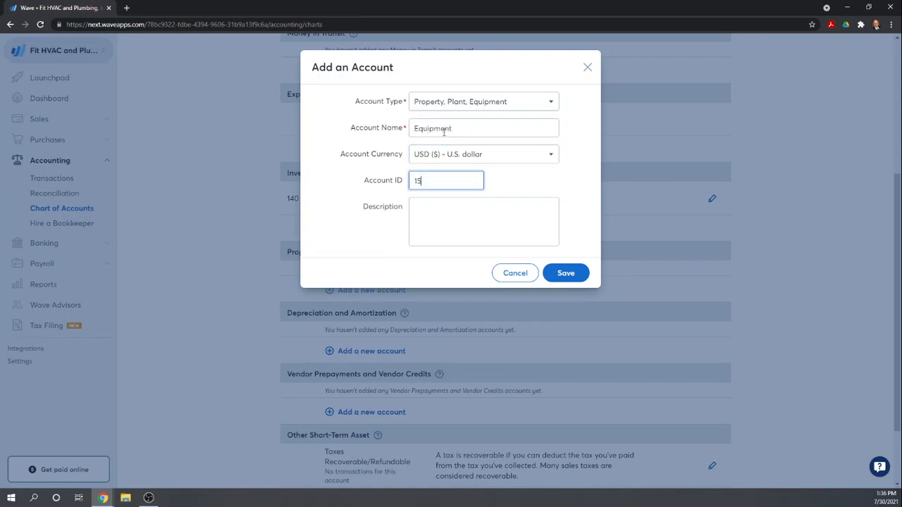
key(Tab)
click(564, 272)
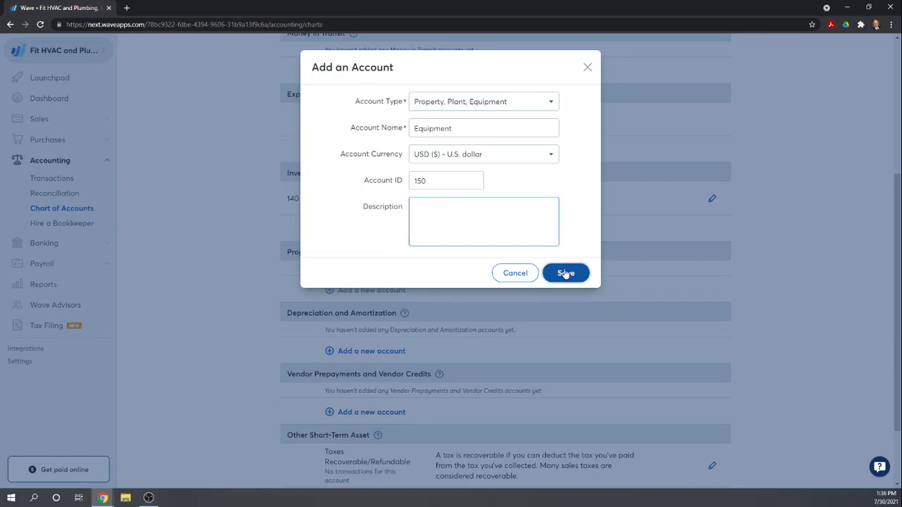
- Add a Property, Plant, Equipment account named Vehicle with account ID 160
scroll(579, 272, down, 1)
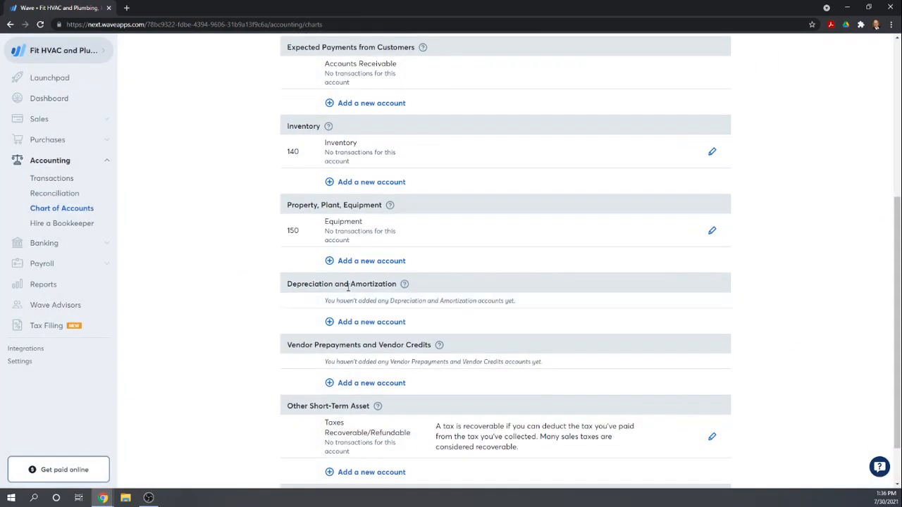
click(358, 260)
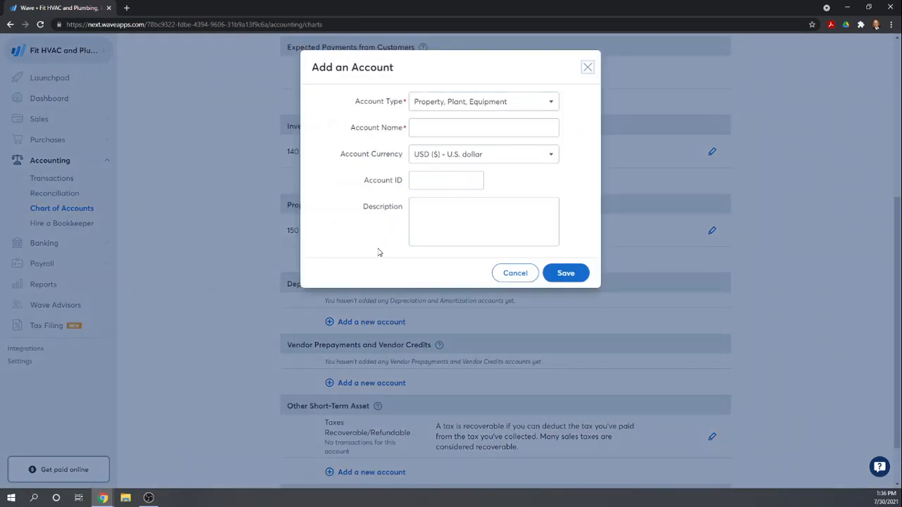
click(433, 129)
text(Vehci)
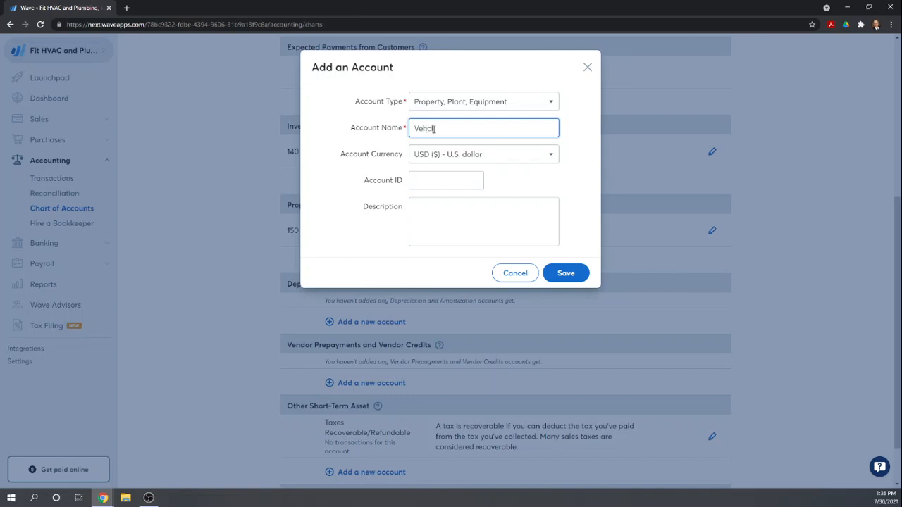
text(icle)
key(Tab)
key(Tab)
text(160)
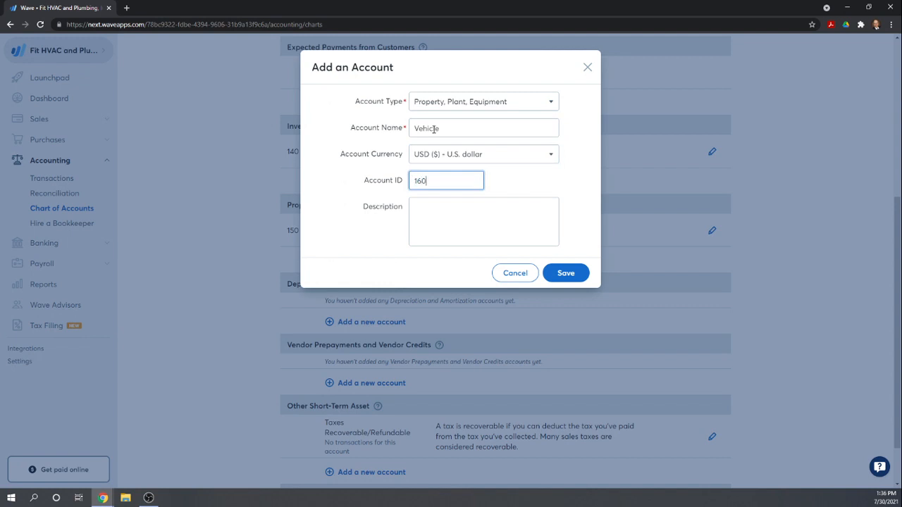
key(Tab)
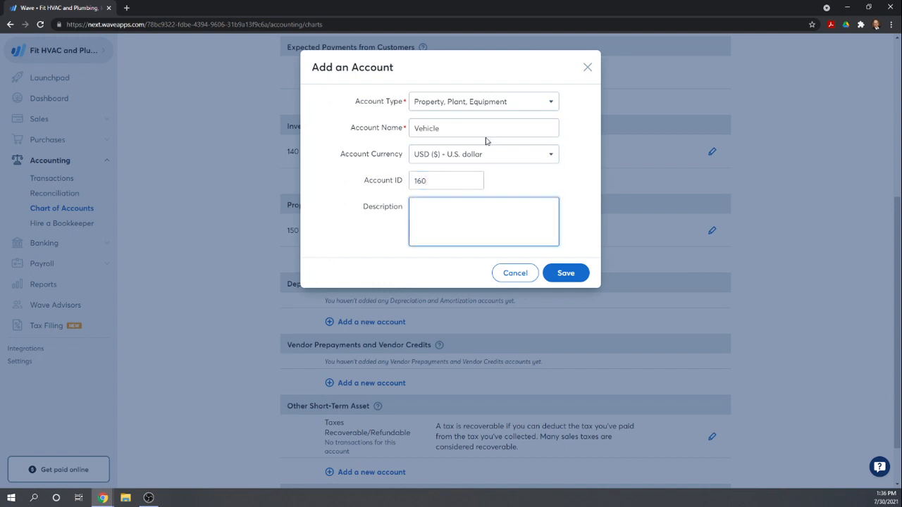
click(566, 272)
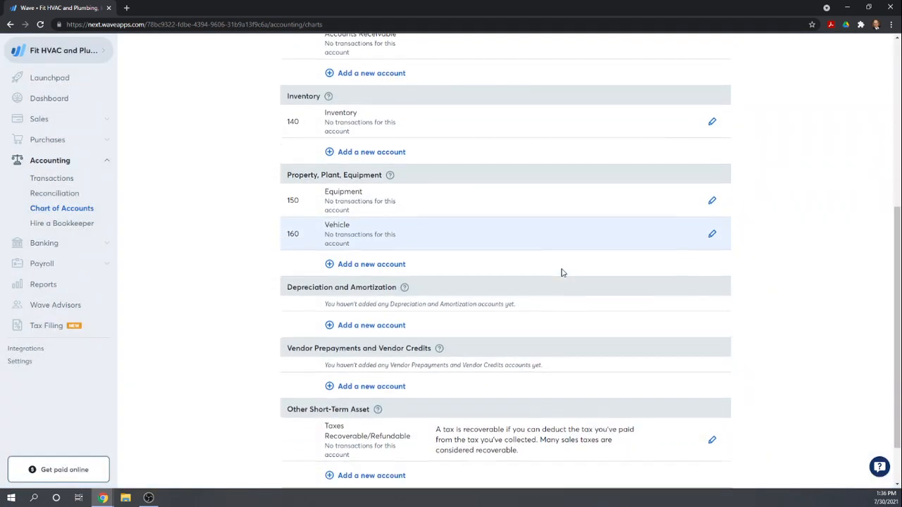
- Read the Depreciation and Amortization help note and add an account there named Accumulated Depreciation with account ID 190
scroll(562, 273, down, 1)
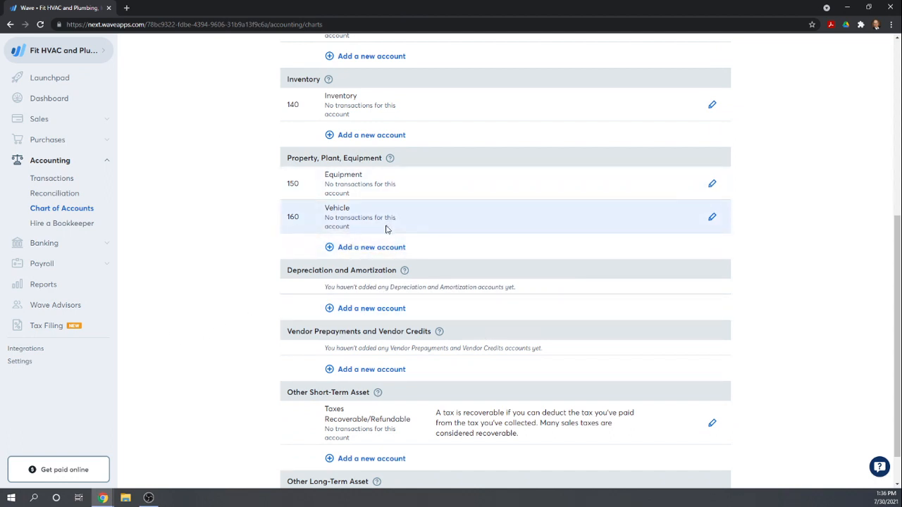
scroll(386, 229, down, 1)
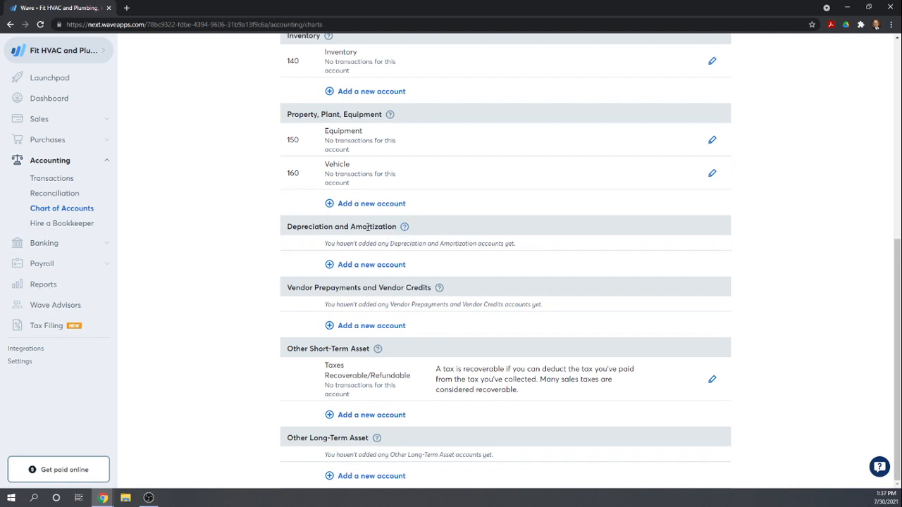
click(404, 226)
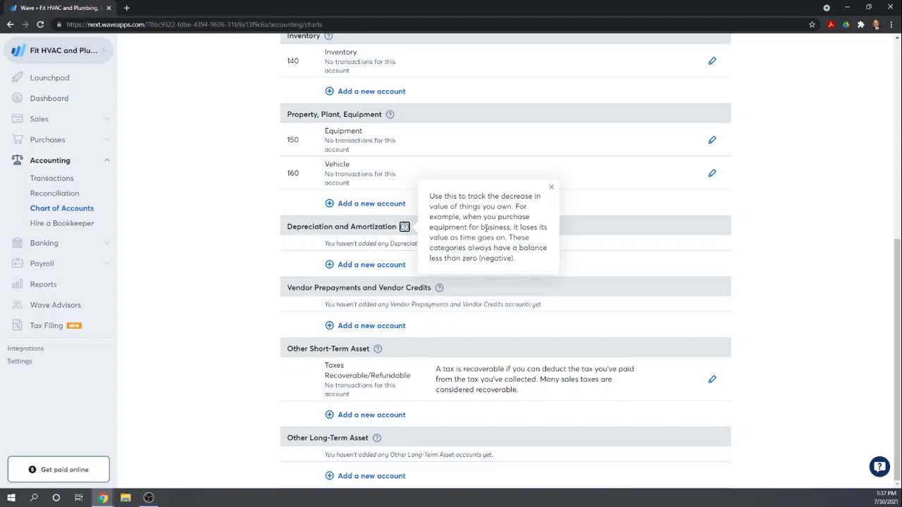
click(551, 187)
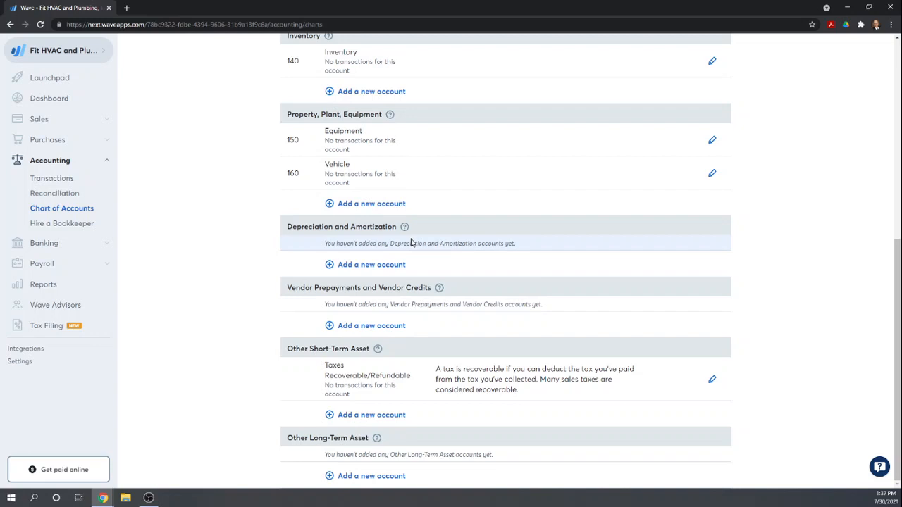
click(358, 267)
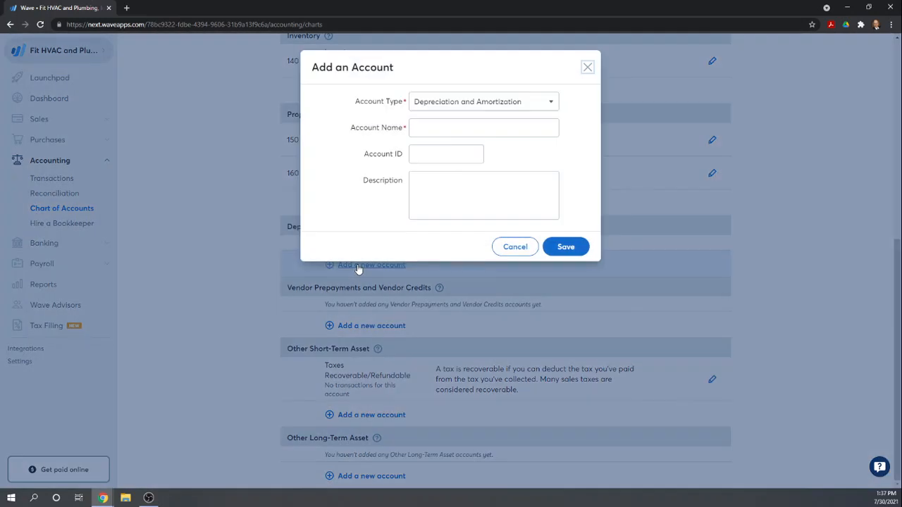
click(435, 125)
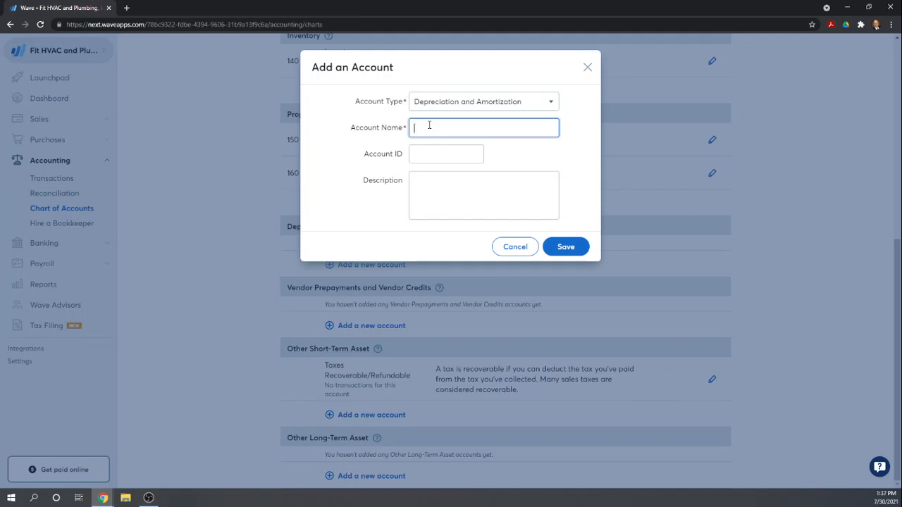
text(Accumulated Depreciation)
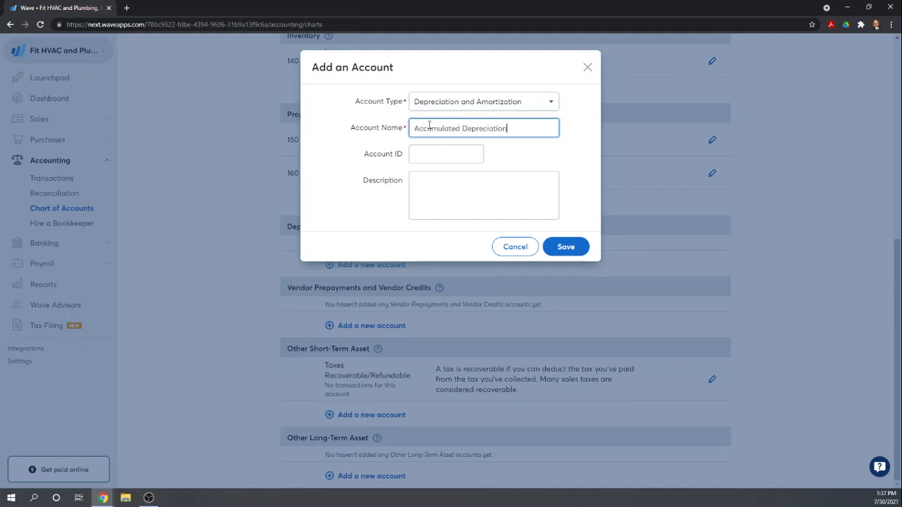
key(Tab)
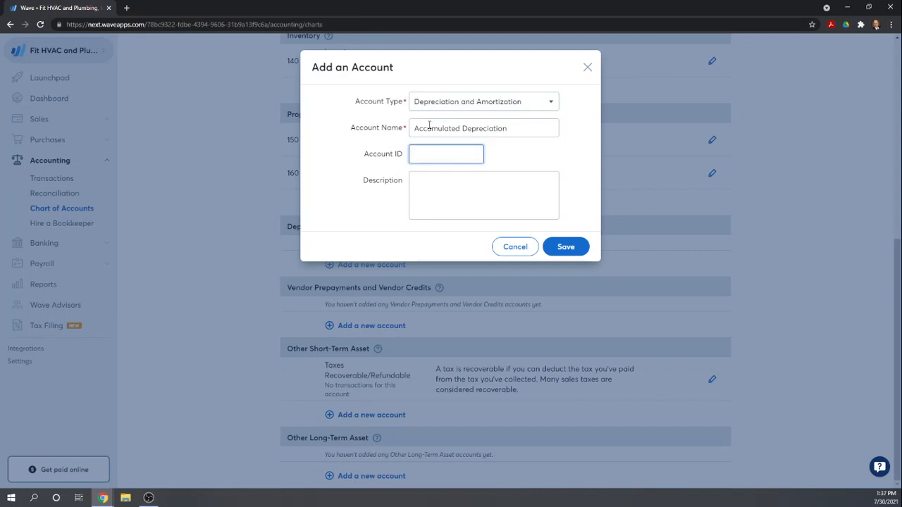
text(190)
key(Tab)
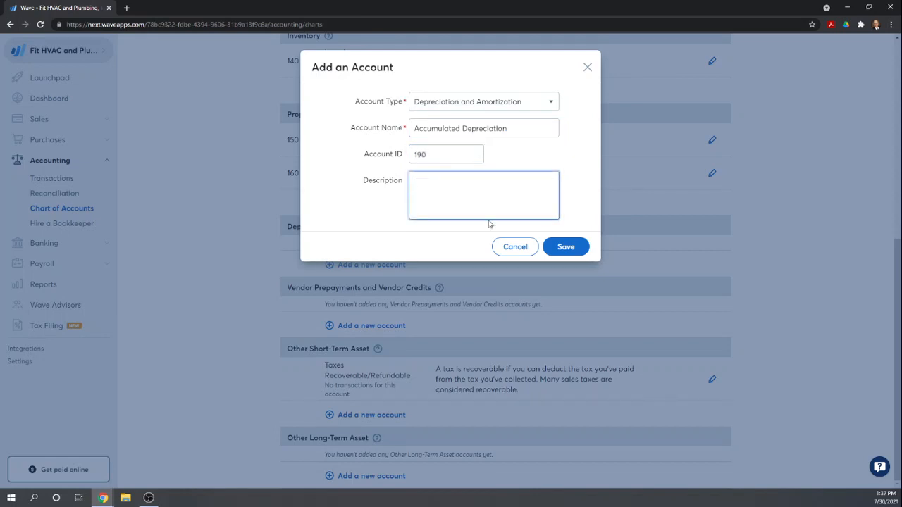
click(560, 248)
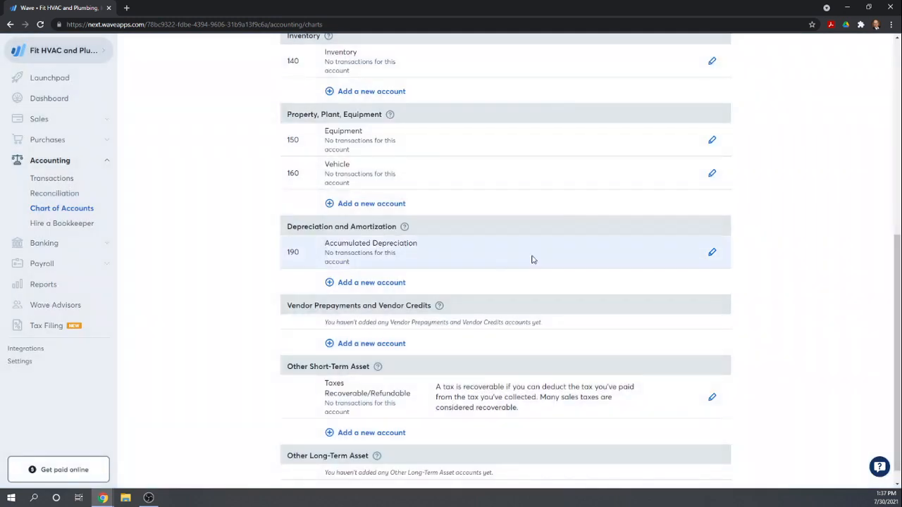
- Add a Credit Card account named Credit Card Payable with account ID 210 among the liabilities
scroll(502, 257, down, 1)
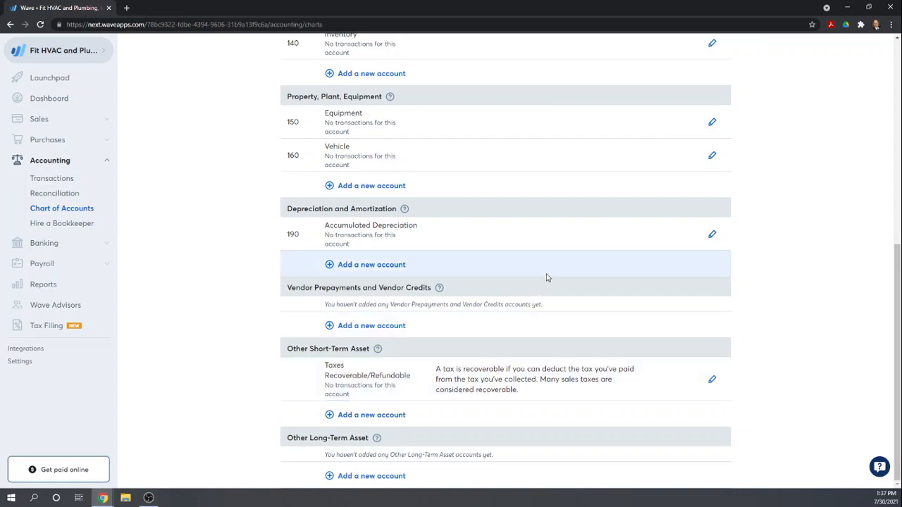
scroll(548, 277, up, 1)
scroll(548, 278, down, 1)
scroll(548, 277, up, 5)
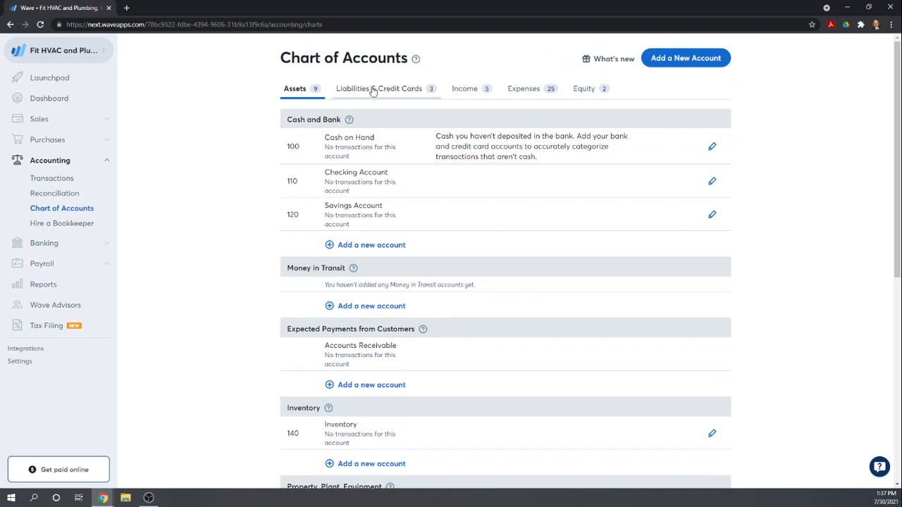
click(373, 91)
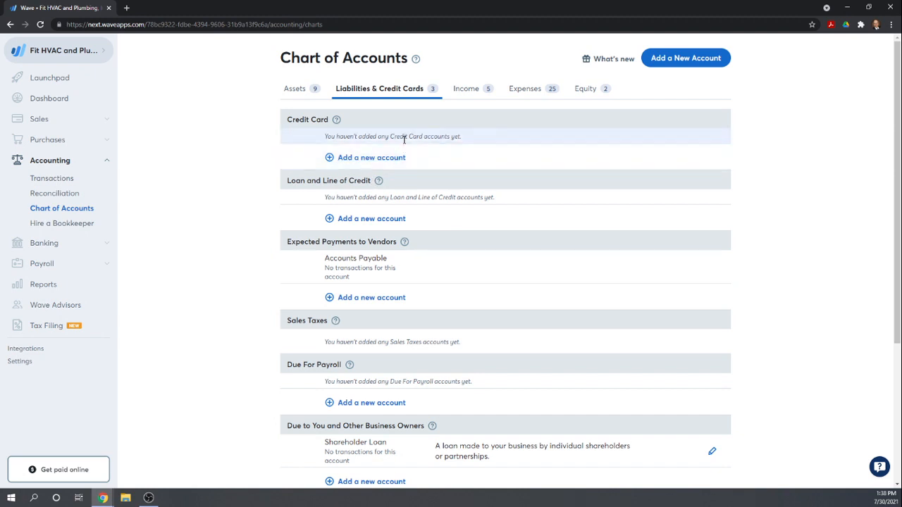
click(362, 156)
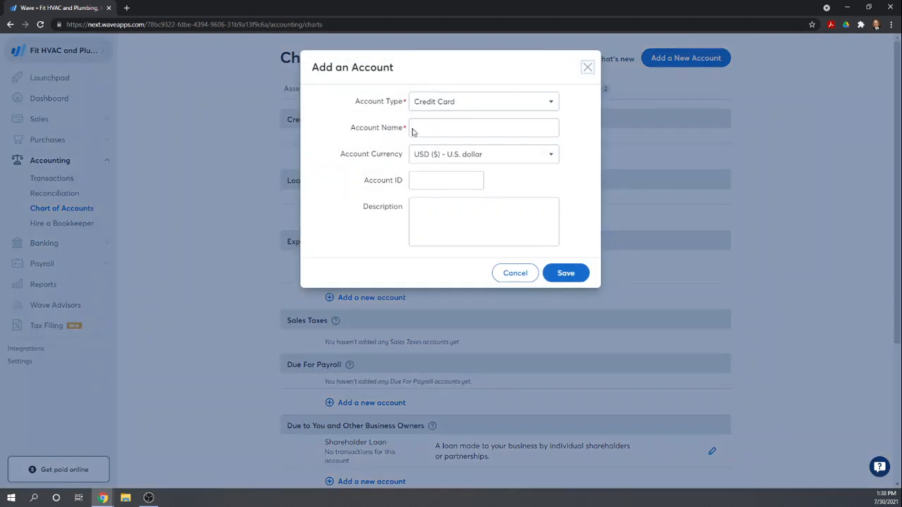
click(415, 129)
text(Cred)
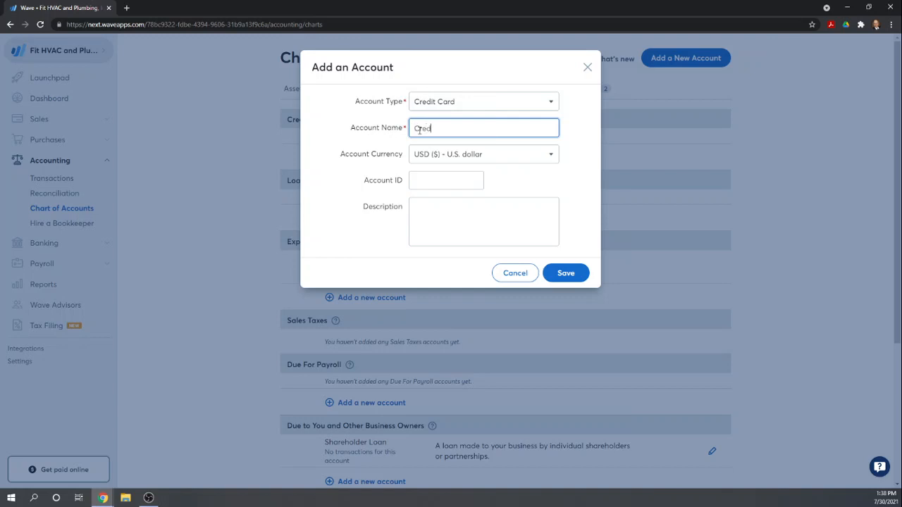
text(it Card Payable)
key(Tab)
key(Tab)
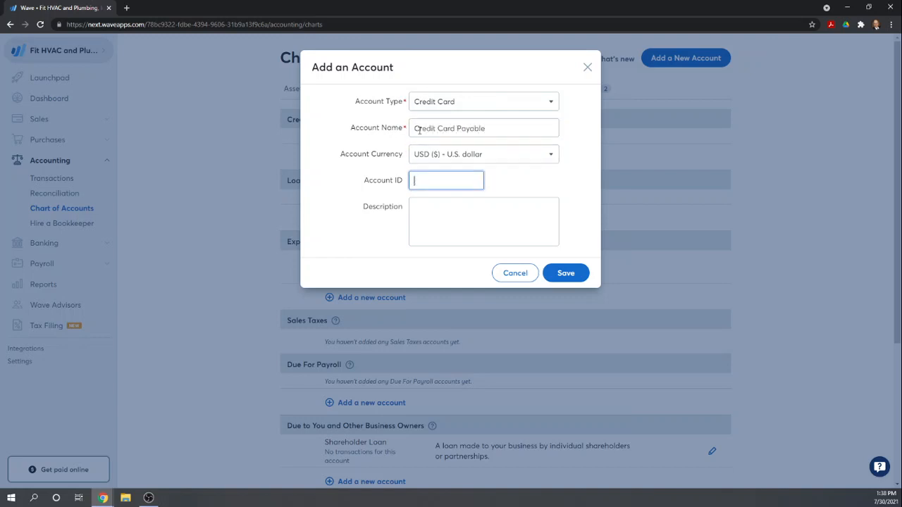
text(210)
key(Tab)
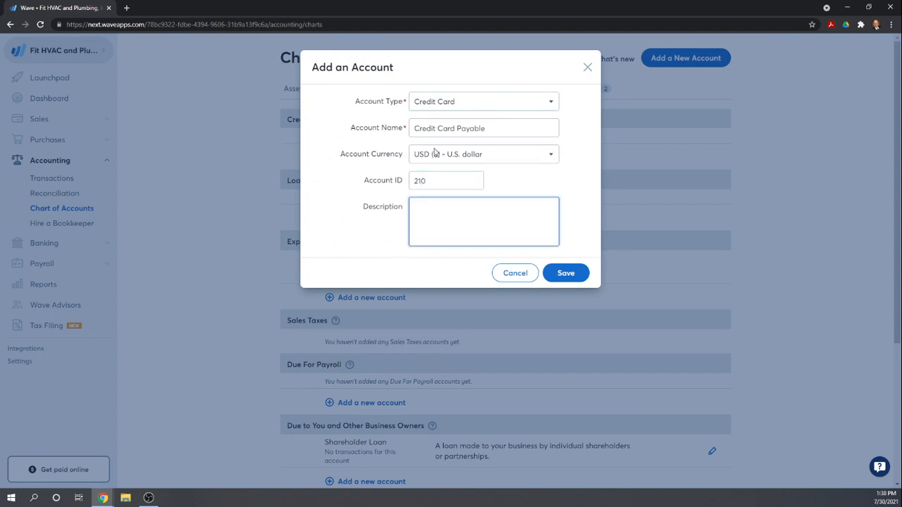
click(565, 274)
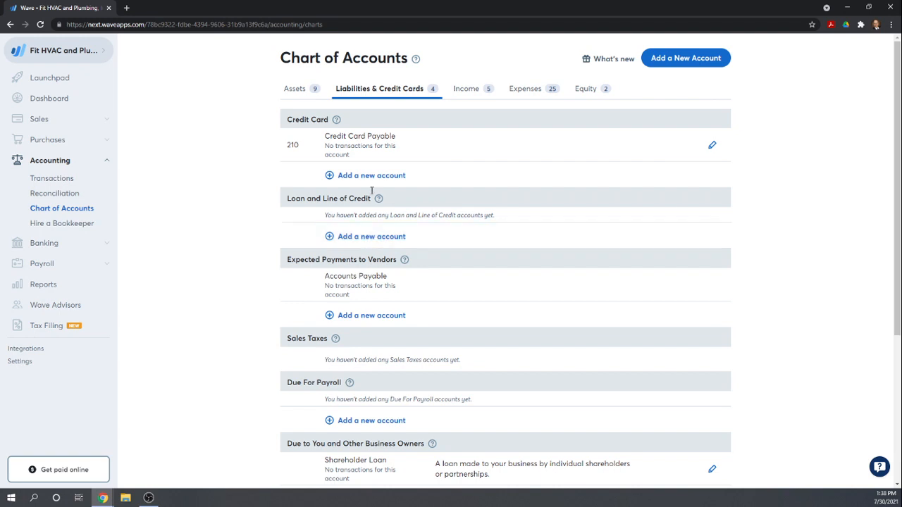
- Add a Loan and Line of Credit account named Loan Payable with account ID 220
click(362, 238)
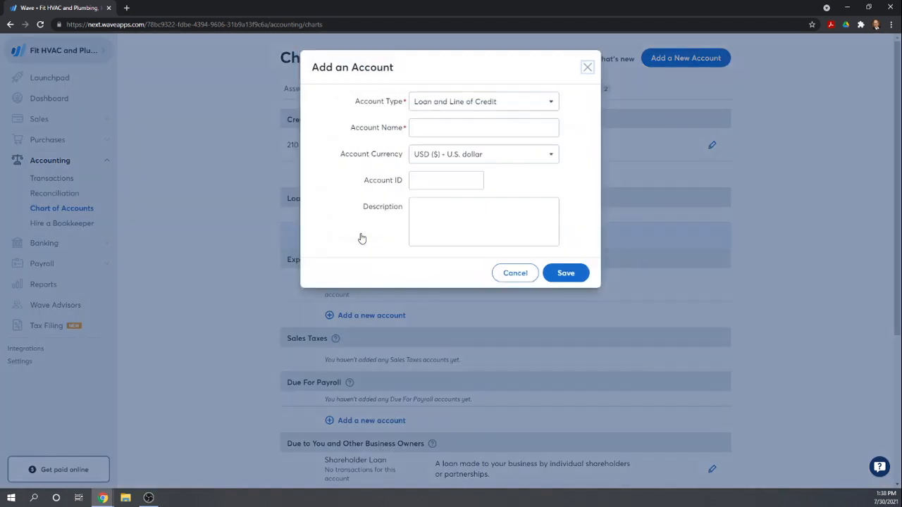
click(441, 131)
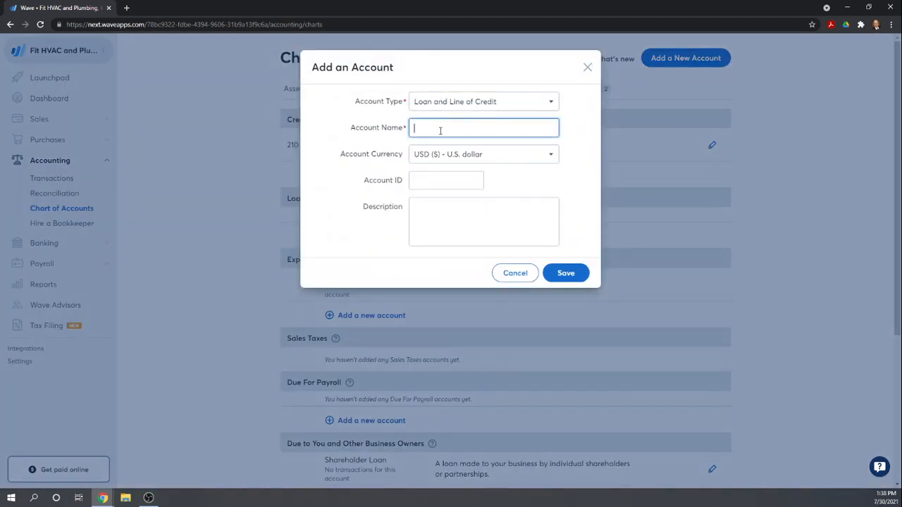
text(LOa)
text(oan Payable)
key(Tab)
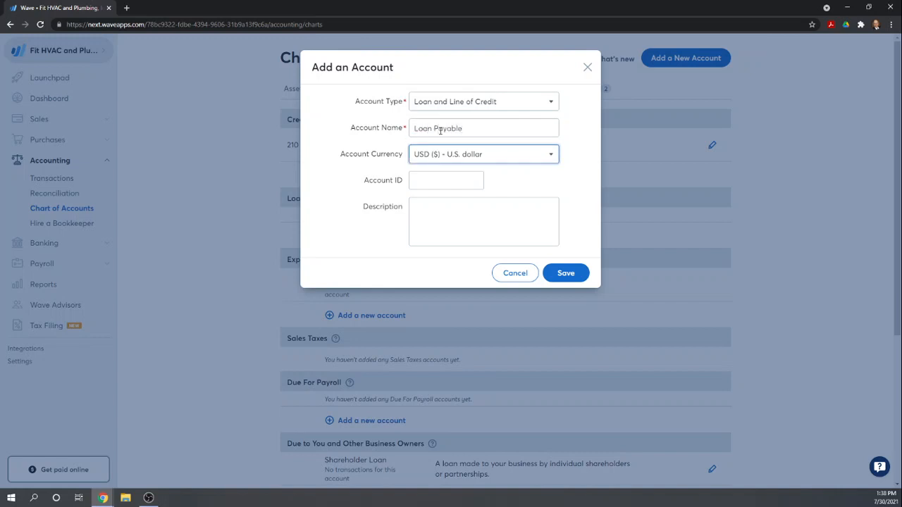
key(Tab)
text(2)
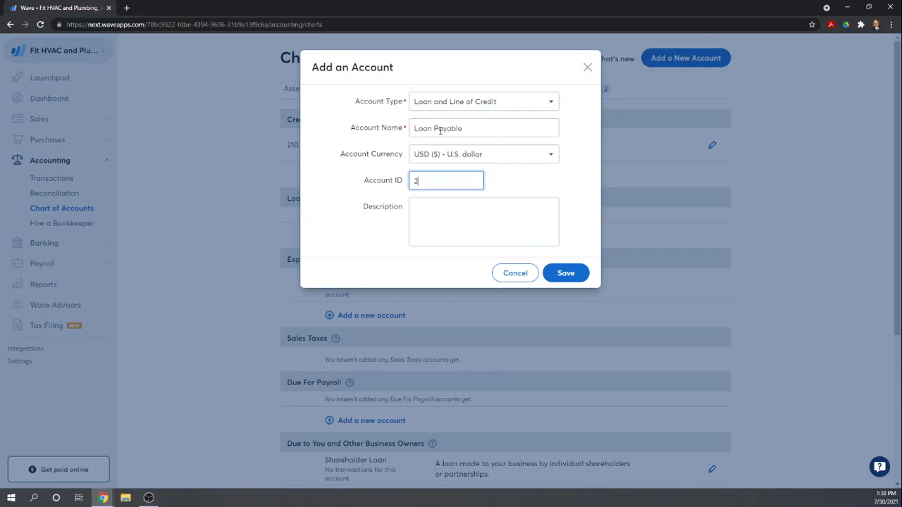
text(20)
key(Tab)
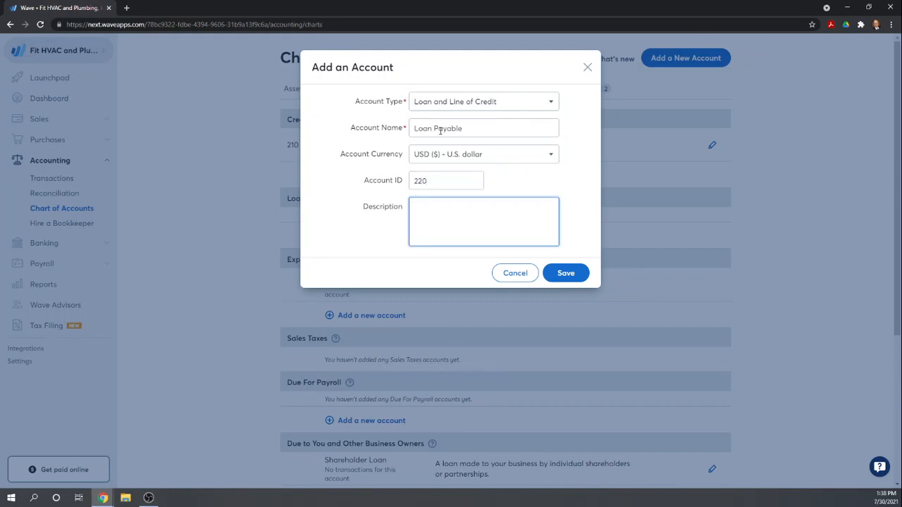
click(567, 272)
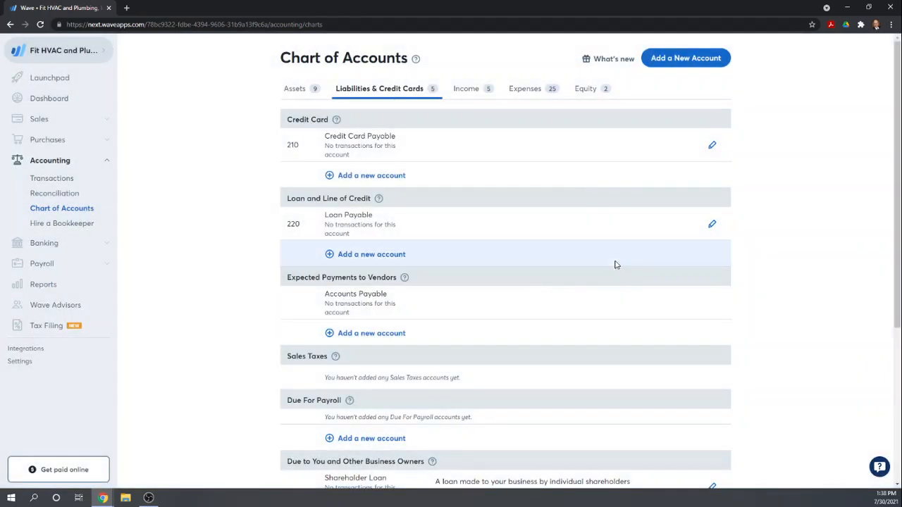
- Look through the remaining liability categories and open the Equity section of the chart of accounts
scroll(607, 264, down, 1)
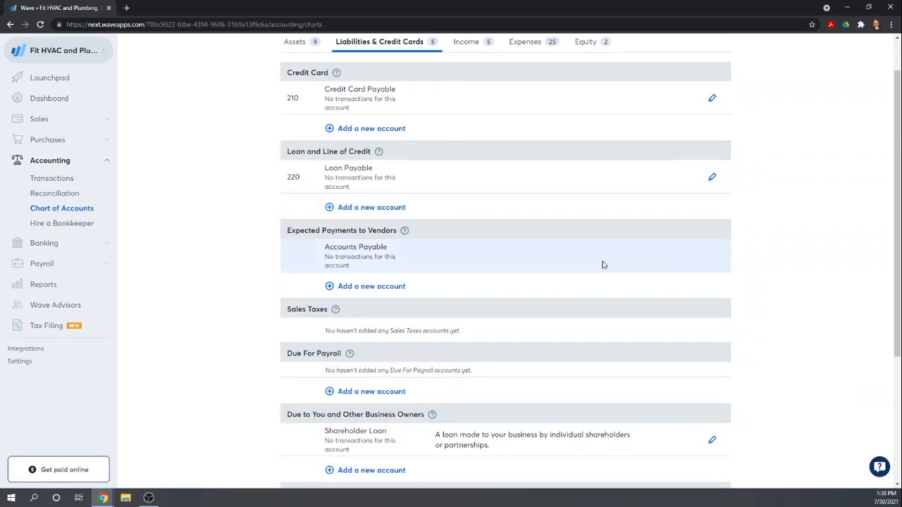
scroll(430, 238, down, 2)
scroll(432, 238, down, 1)
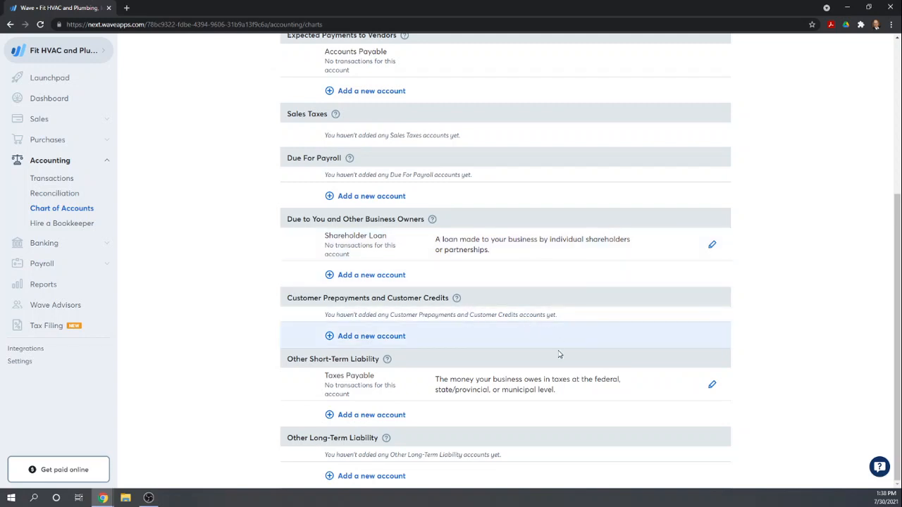
scroll(460, 275, up, 4)
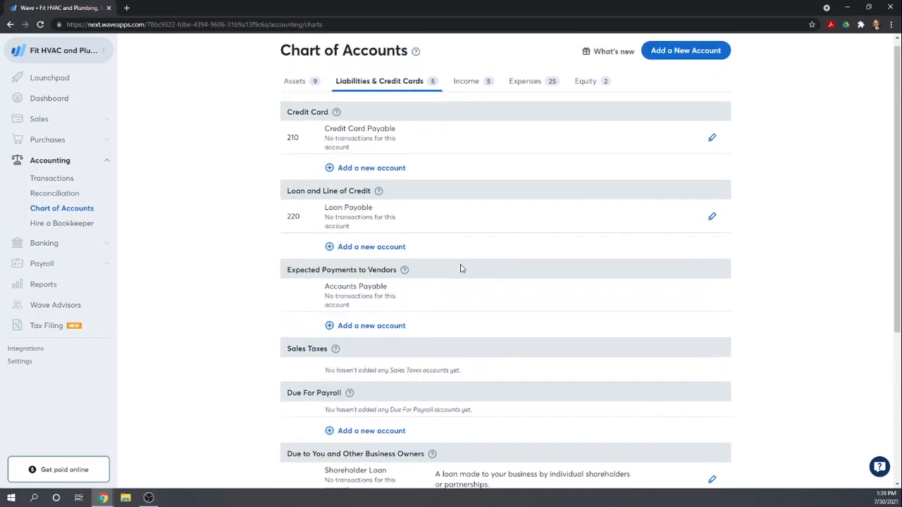
click(586, 90)
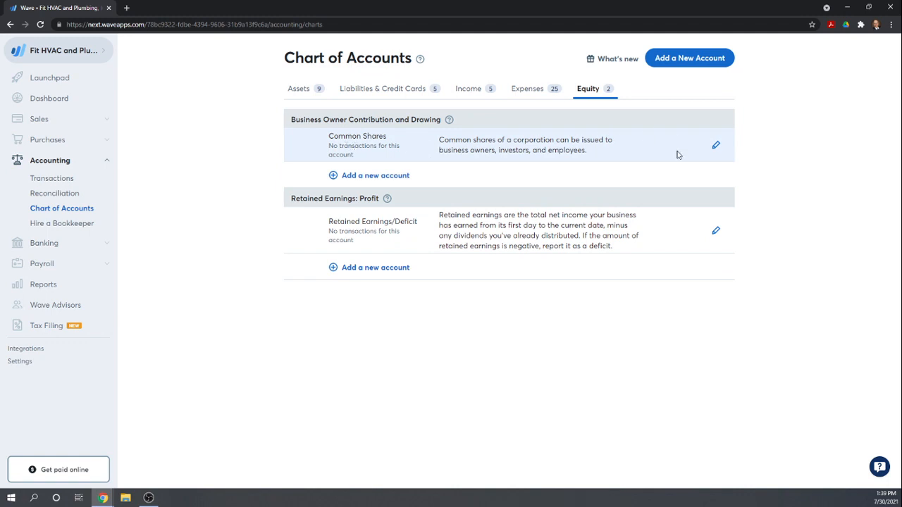
- Try to rename the Common Shares equity account to Common Stock and give it account ID 300
click(716, 145)
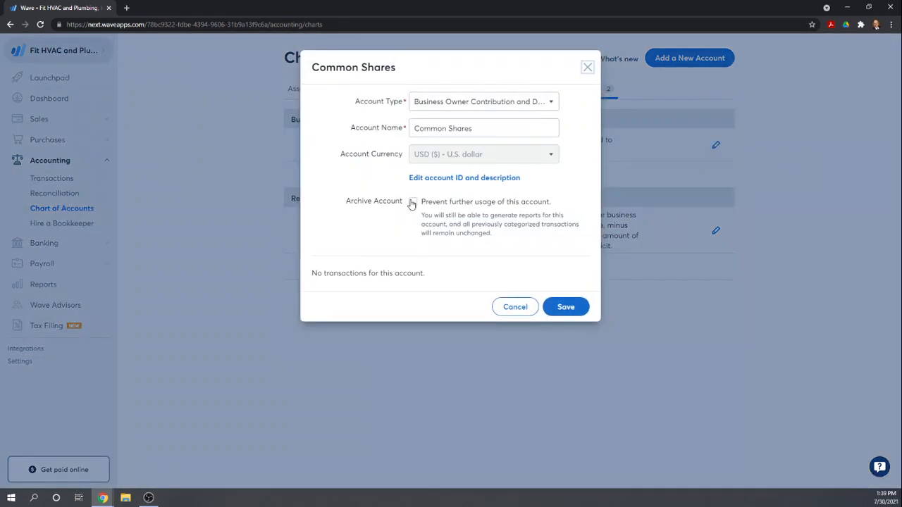
click(447, 180)
click(416, 180)
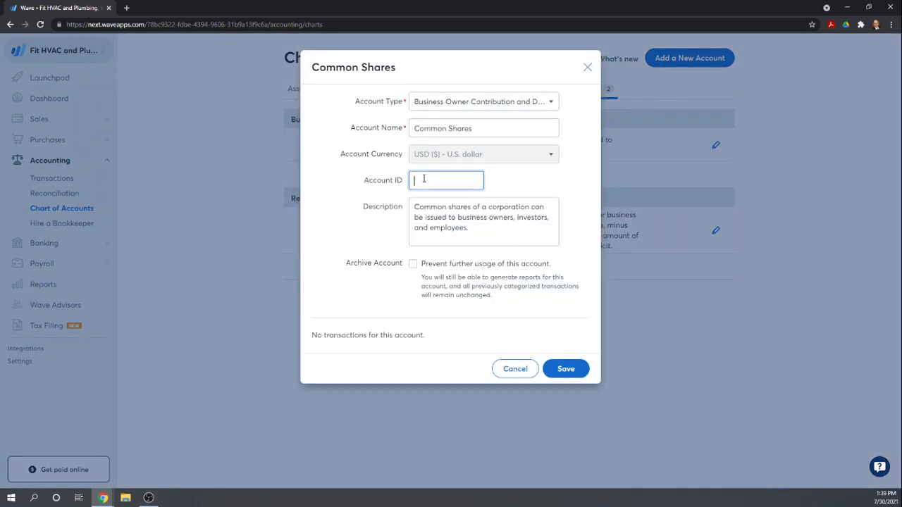
text(300)
drag(479, 129, 451, 128)
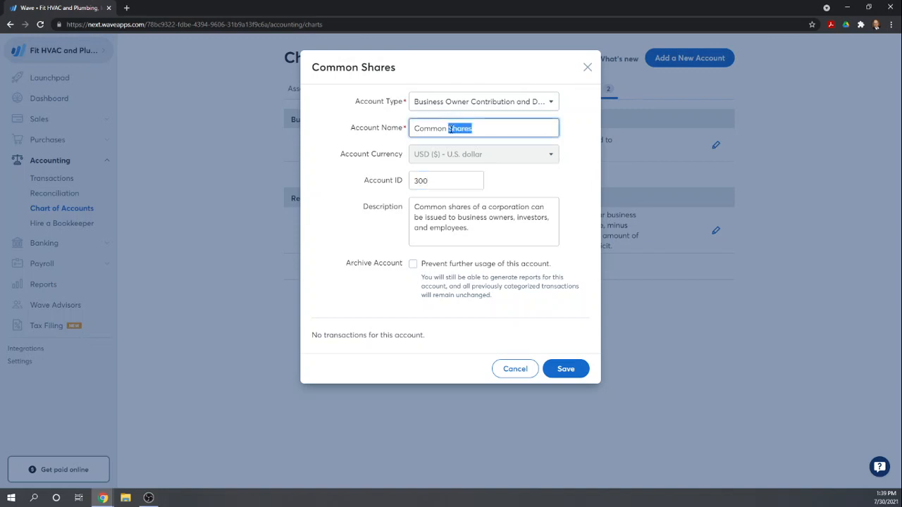
text(Stock)
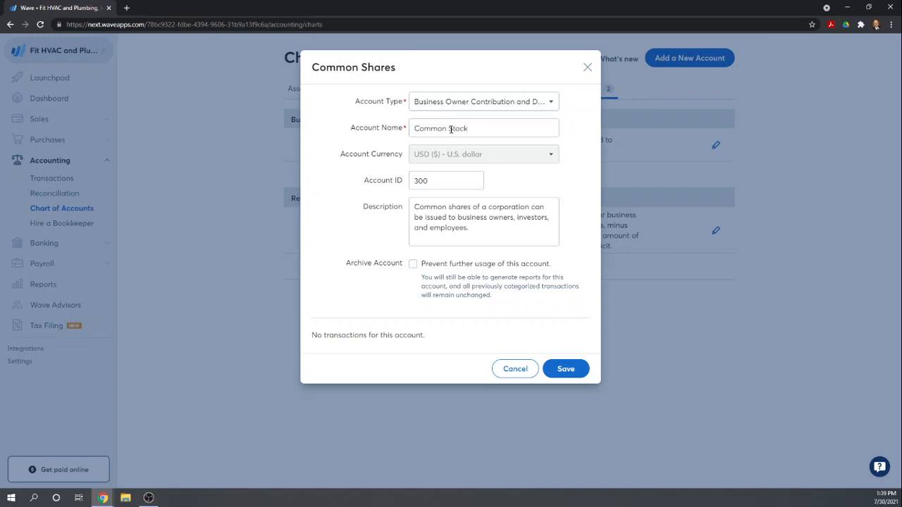
click(565, 374)
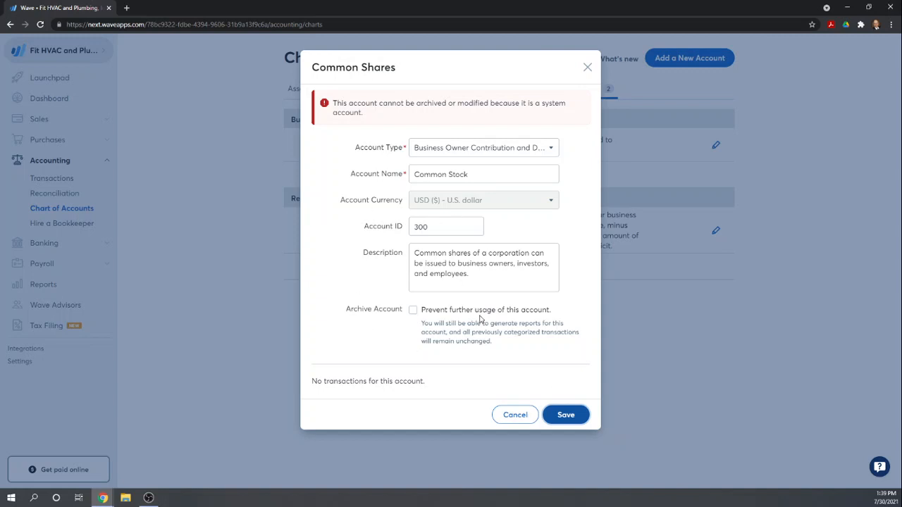
click(500, 416)
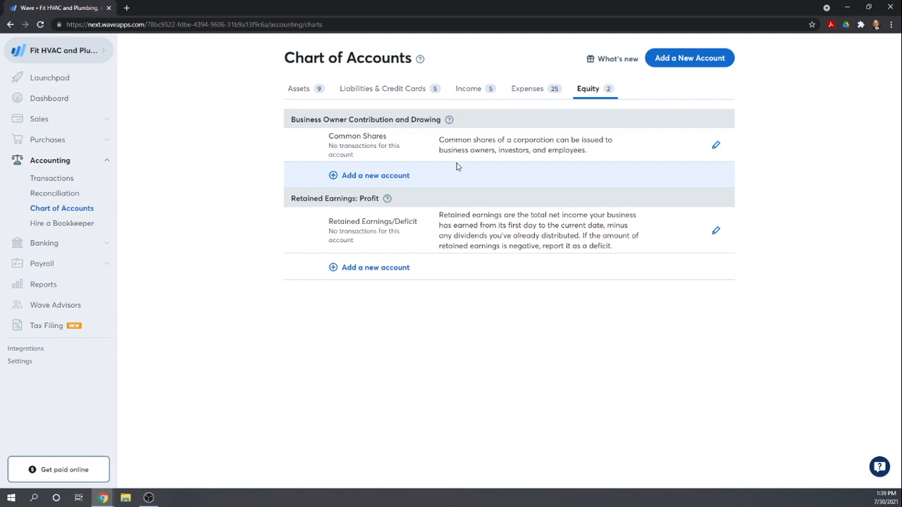
- Add an Additional Paid-in Capital account with account ID 310 under Business Owner Contribution and Drawing
click(333, 176)
click(445, 127)
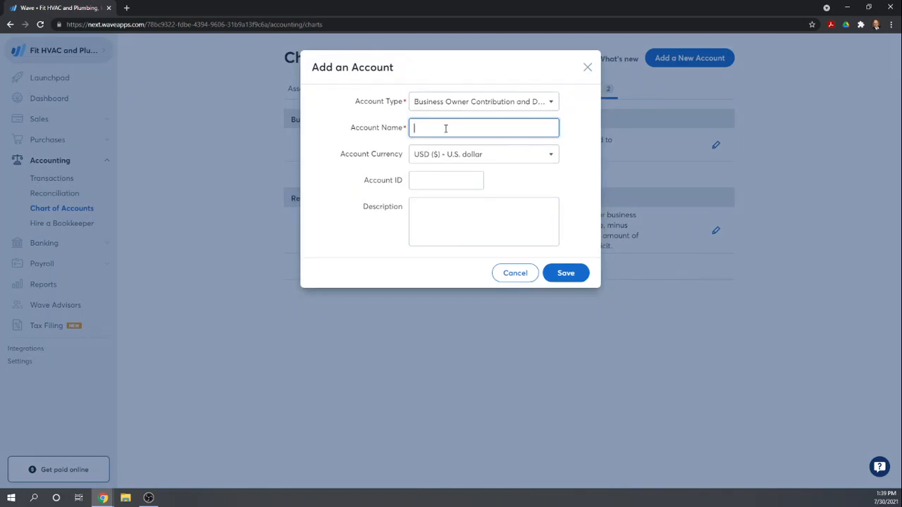
text(Additional Paid-in Capital)
key(Tab)
key(Tab)
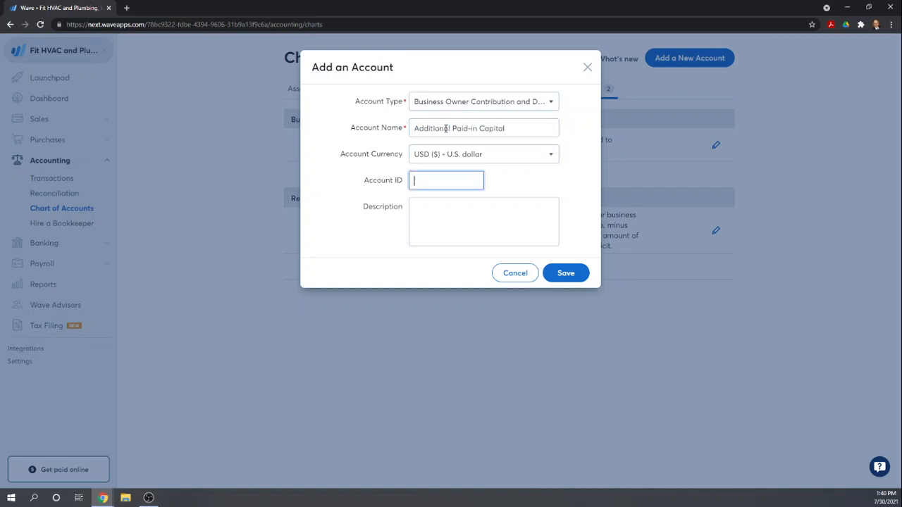
text(310)
key(Tab)
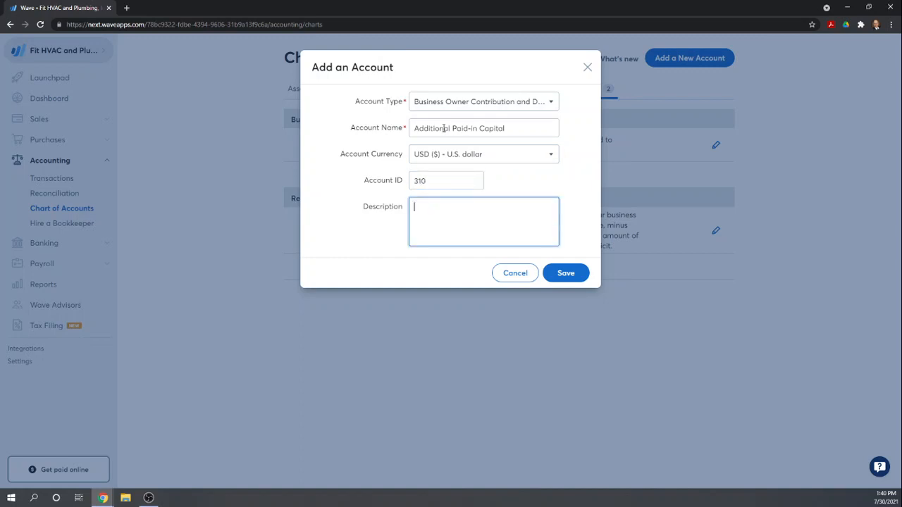
click(566, 273)
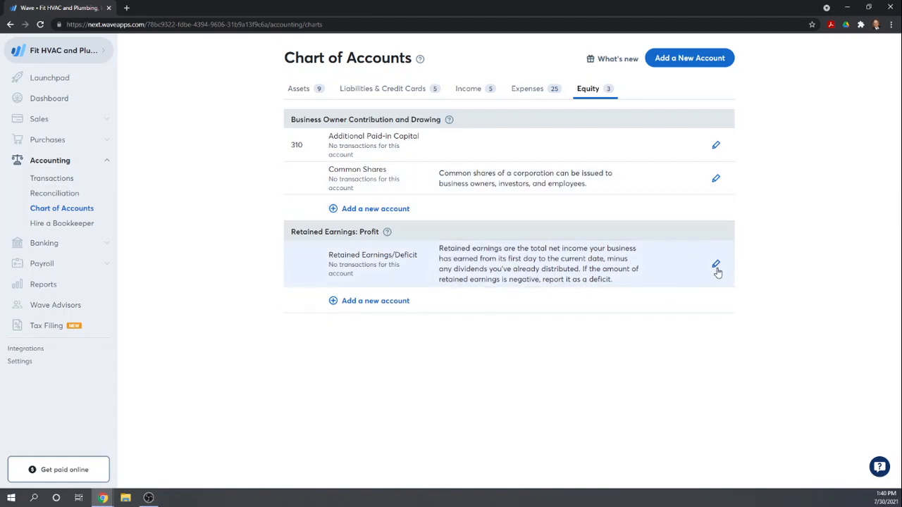
- Give the Retained Earnings/Deficit equity account the account ID 320 and save it
click(716, 266)
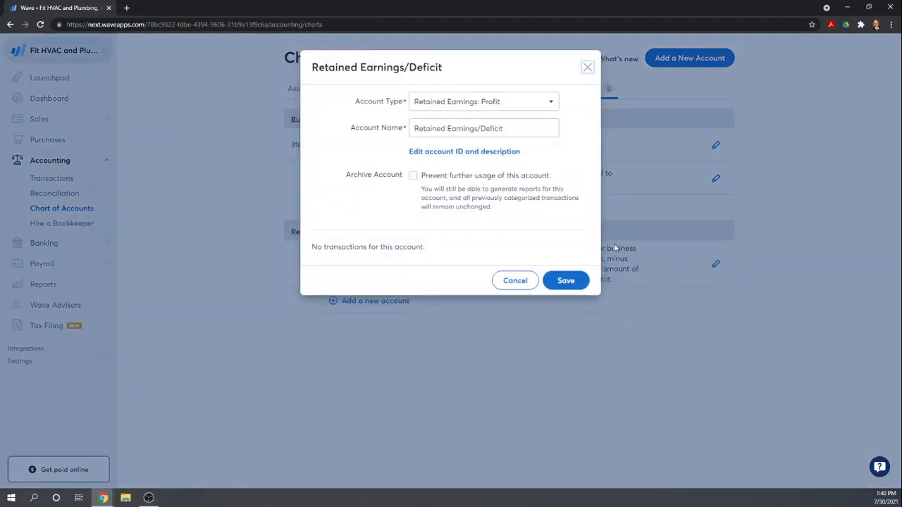
click(432, 154)
click(434, 153)
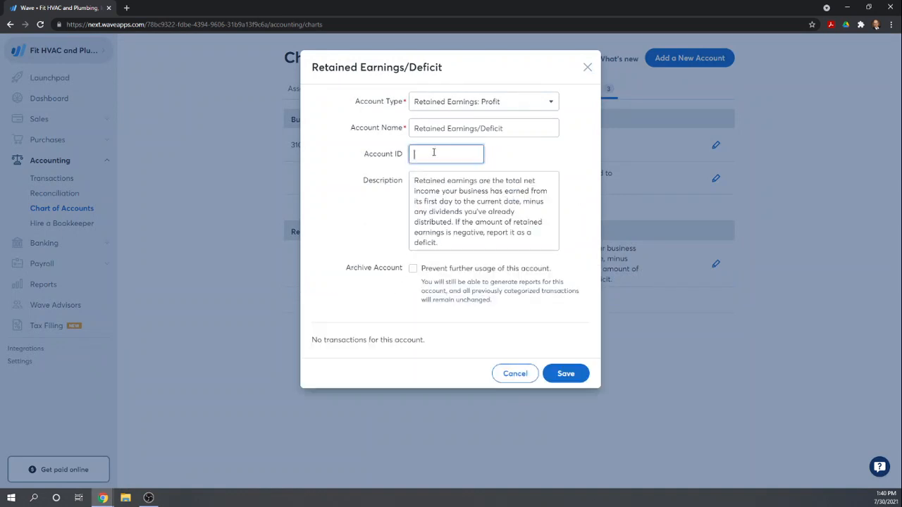
text(320)
key(Tab)
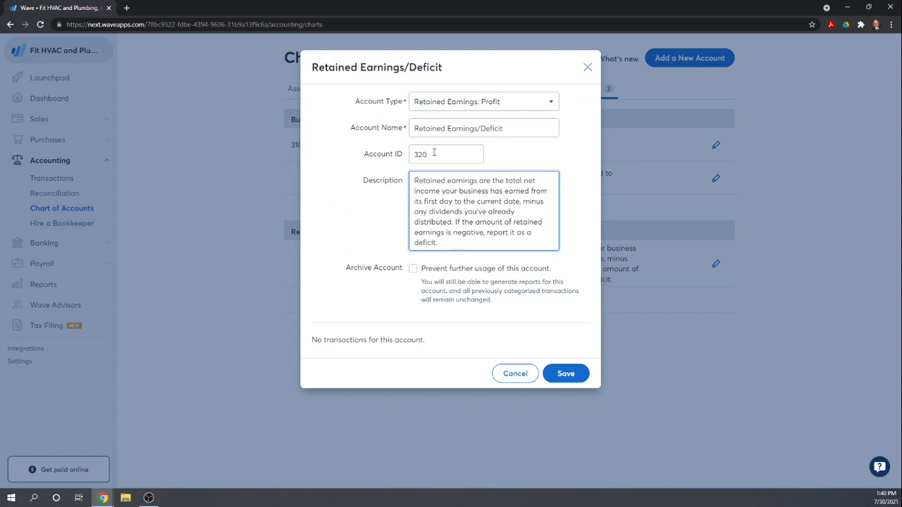
click(566, 375)
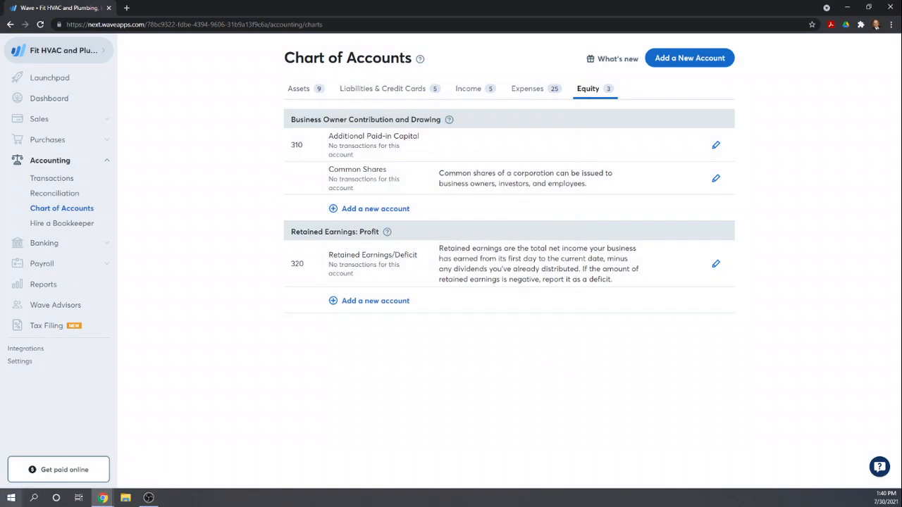
key(alt+Tab)
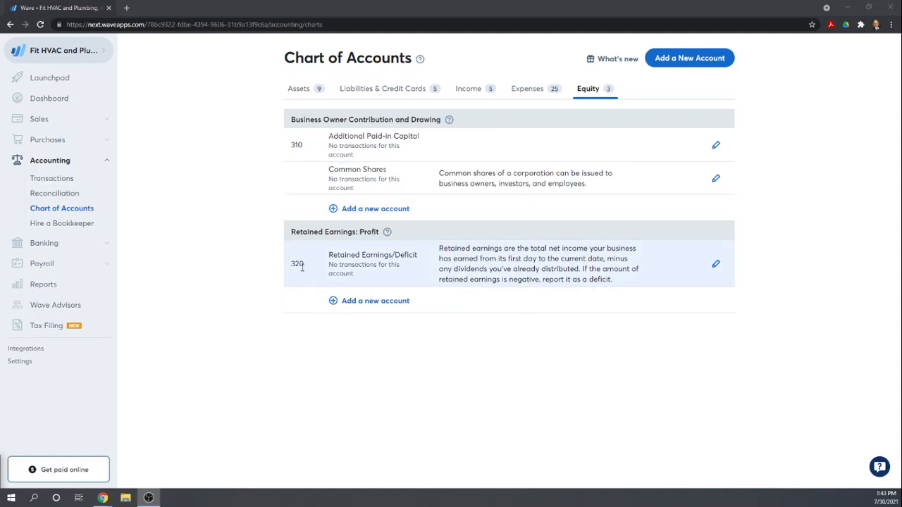
- Assign account ID 300 to the Common Shares equity account, keeping its name, and save it
click(714, 180)
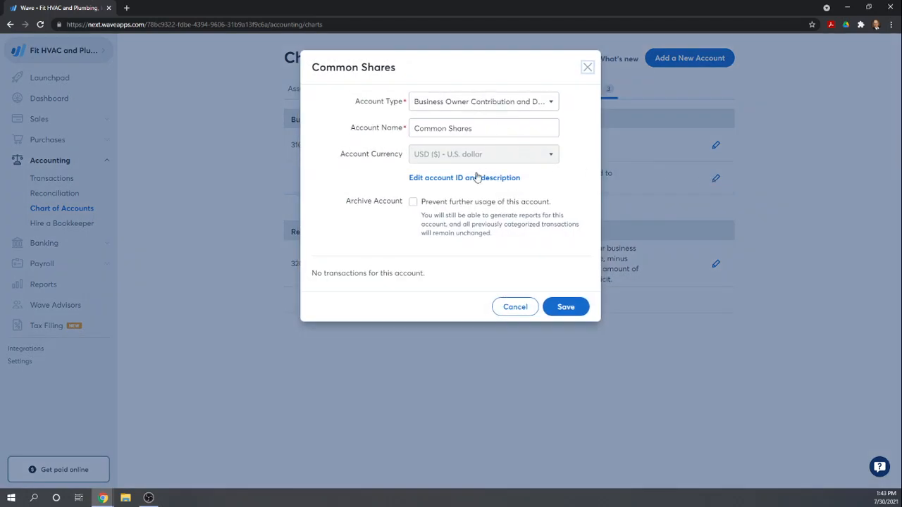
click(431, 178)
click(430, 181)
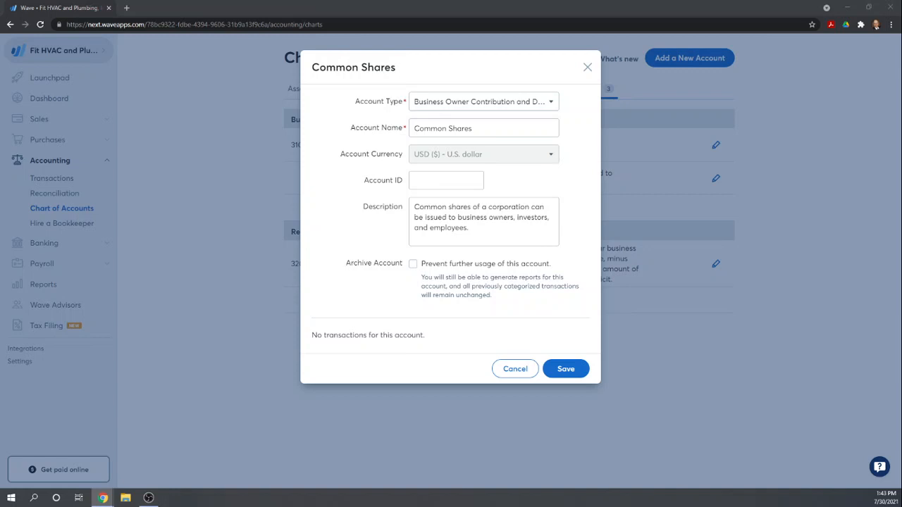
click(432, 178)
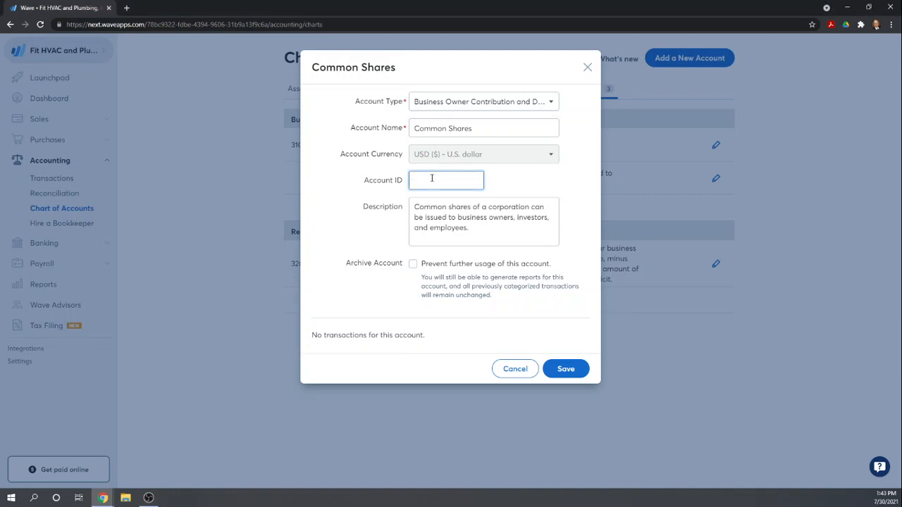
text(300)
click(568, 372)
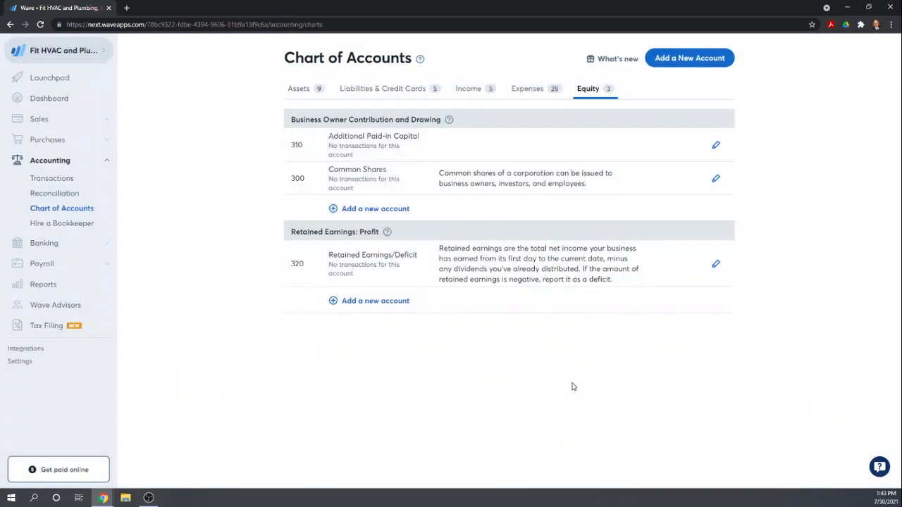
- Review the asset accounts and their account IDs across all categories in the chart of accounts
click(302, 90)
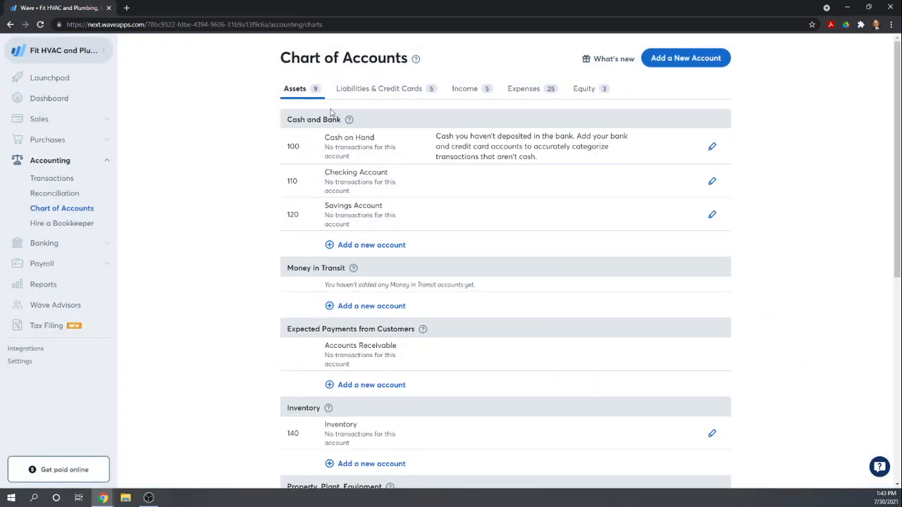
scroll(478, 190, down, 1)
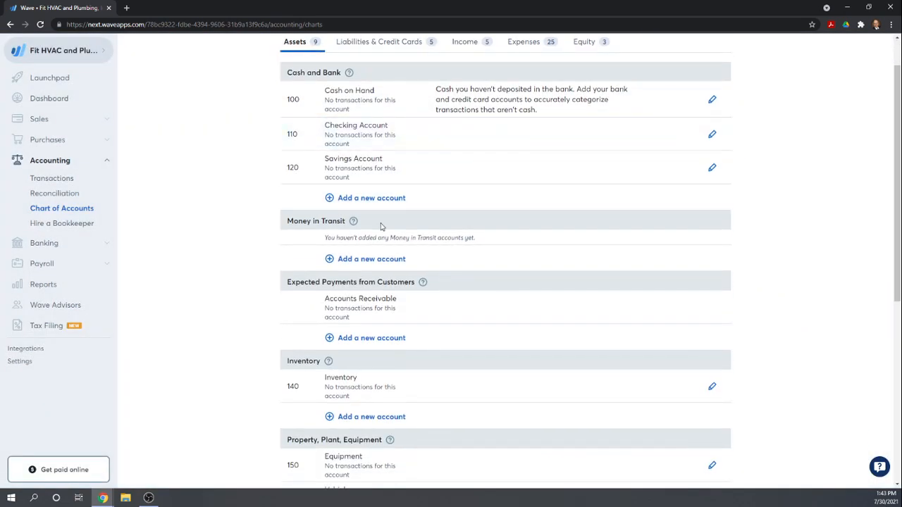
scroll(370, 243, down, 2)
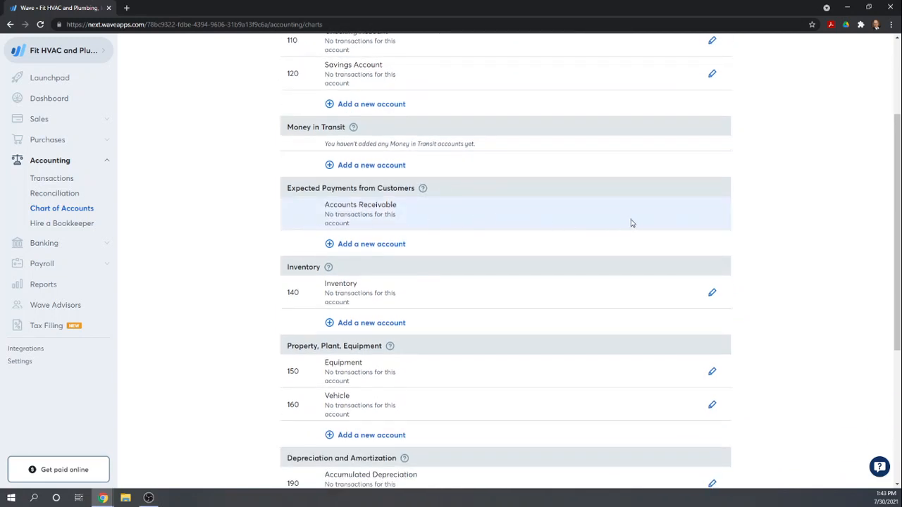
scroll(726, 205, down, 4)
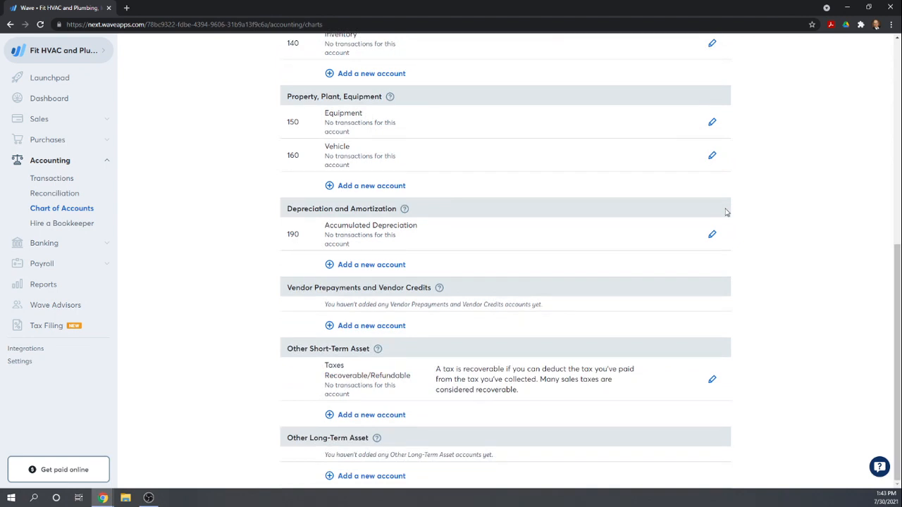
scroll(725, 212, up, 6)
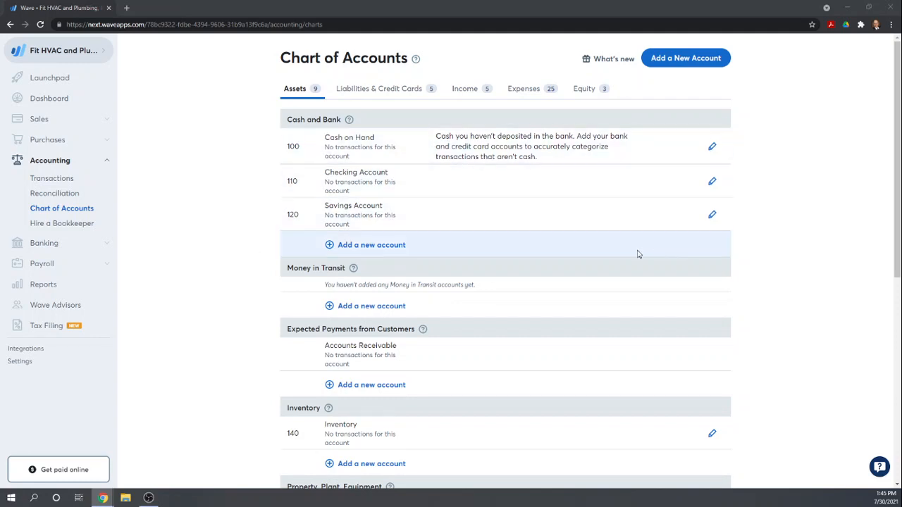
scroll(634, 252, down, 5)
scroll(634, 252, down, 1)
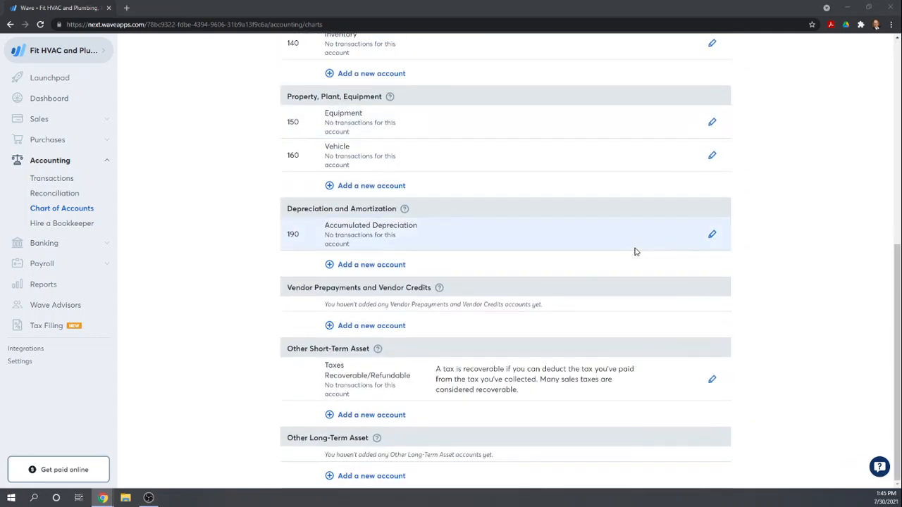
scroll(635, 251, up, 1)
scroll(635, 251, down, 1)
scroll(636, 252, up, 1)
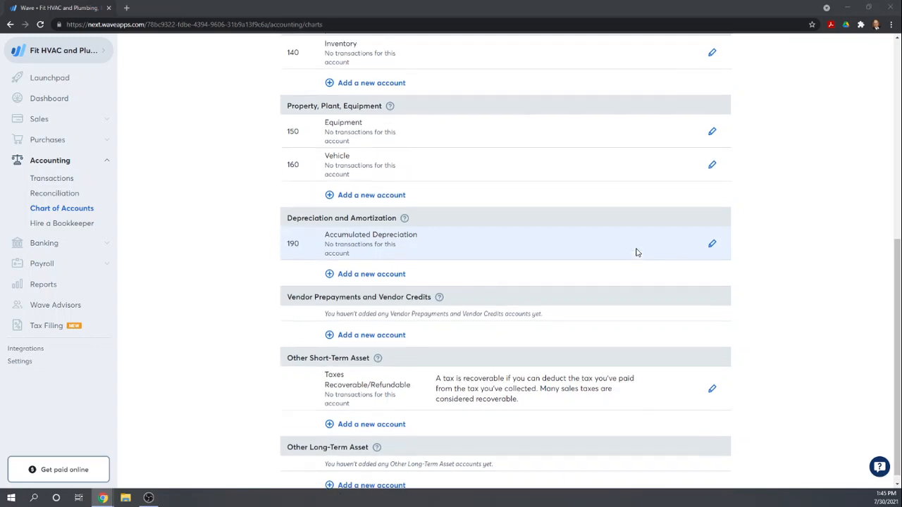
scroll(636, 252, up, 5)
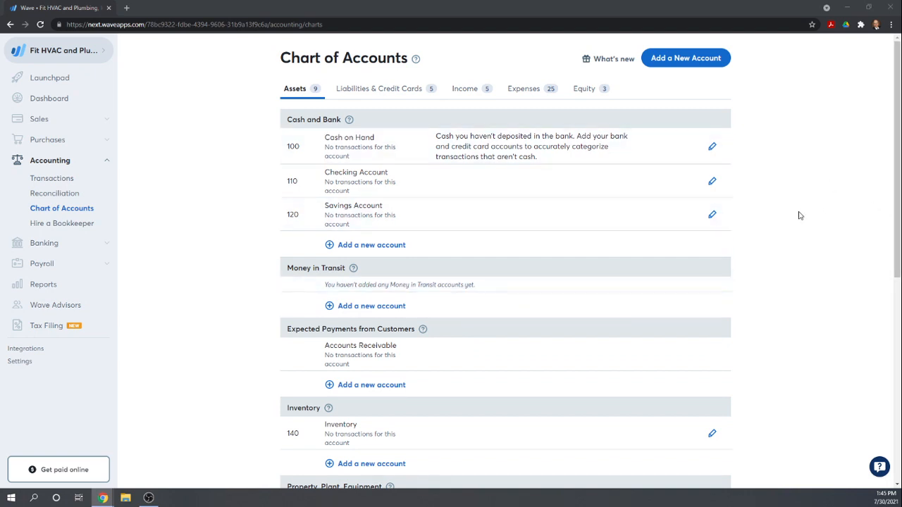
scroll(798, 214, down, 3)
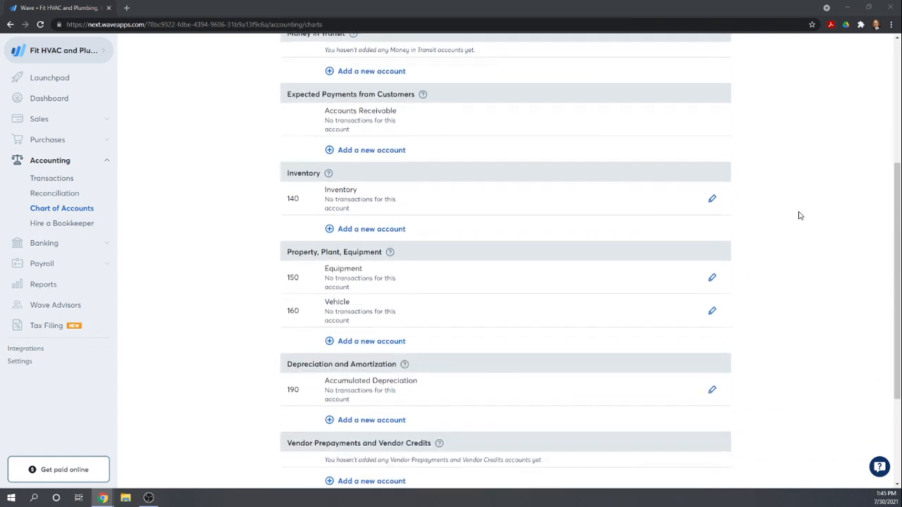
scroll(798, 214, up, 3)
- Inspect the Cash on Hand account's editable details and close them without changes
click(322, 149)
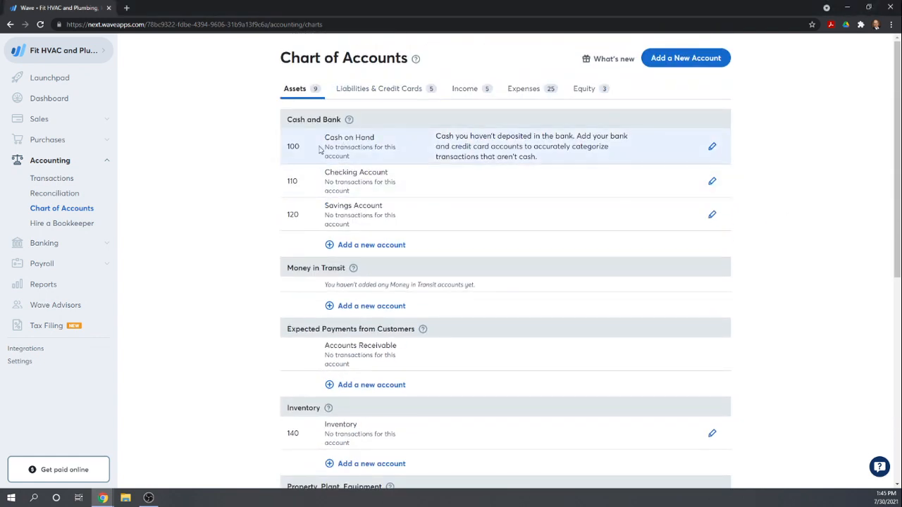
drag(291, 147, 295, 147)
click(341, 140)
click(711, 147)
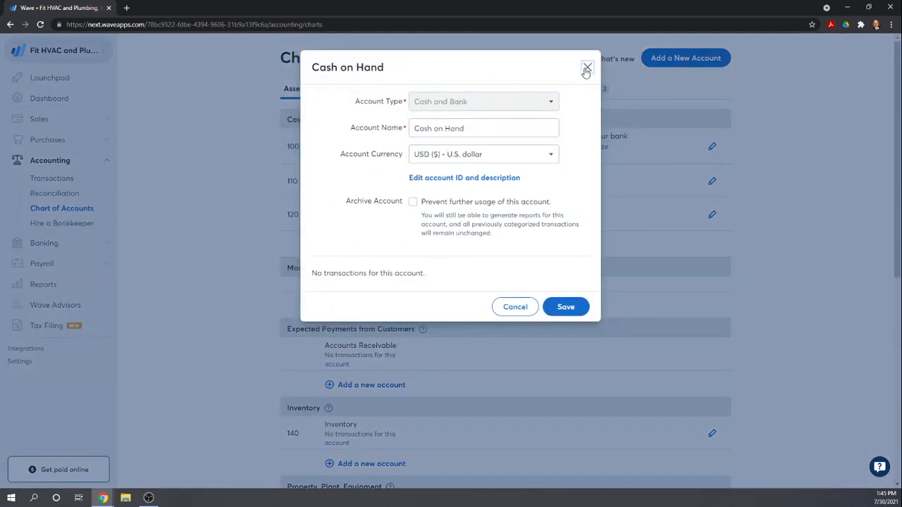
click(586, 68)
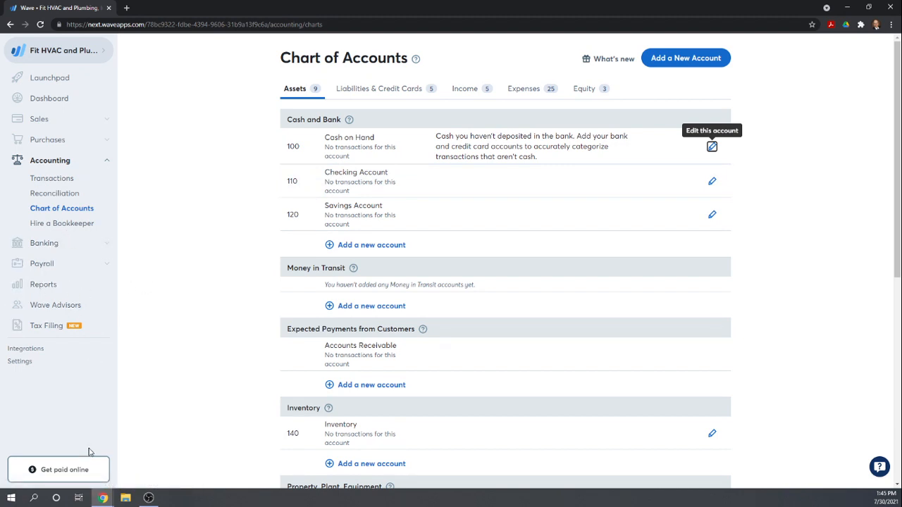
- Open the Transactions page, choose to add manual transactions, and go through the introduction to the new page
click(39, 181)
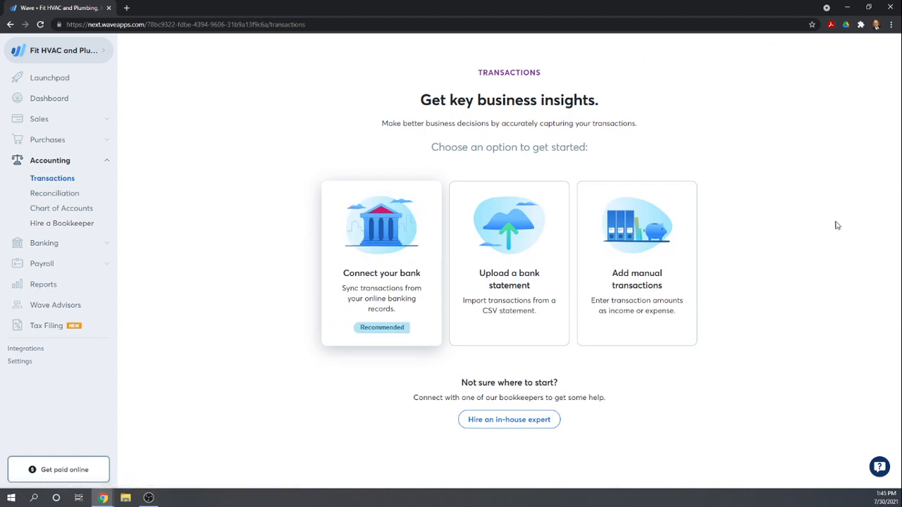
click(702, 311)
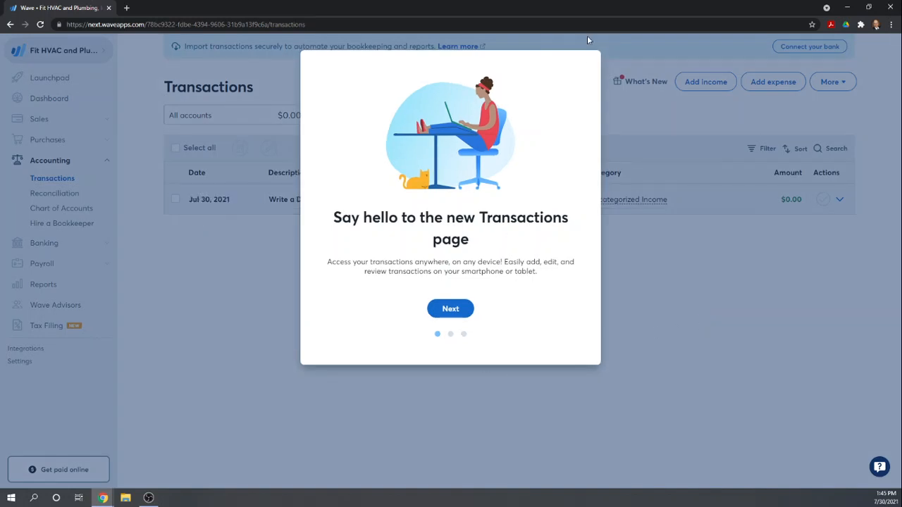
click(445, 310)
click(475, 290)
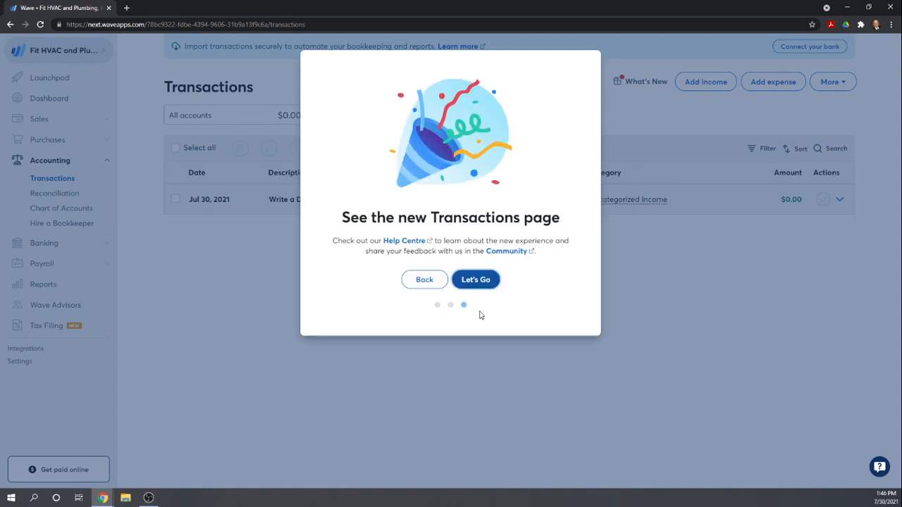
click(477, 279)
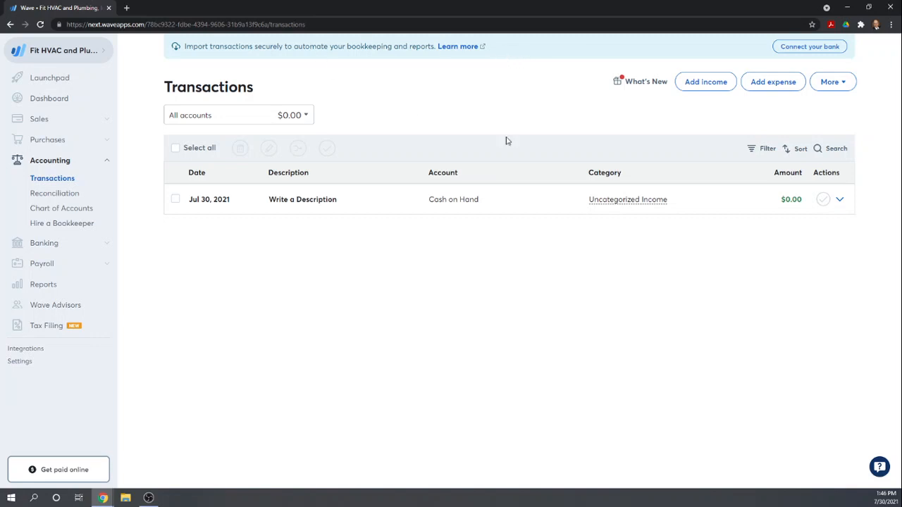
- Start a new journal transaction and try to enter 12/31/2020 as its date
click(841, 84)
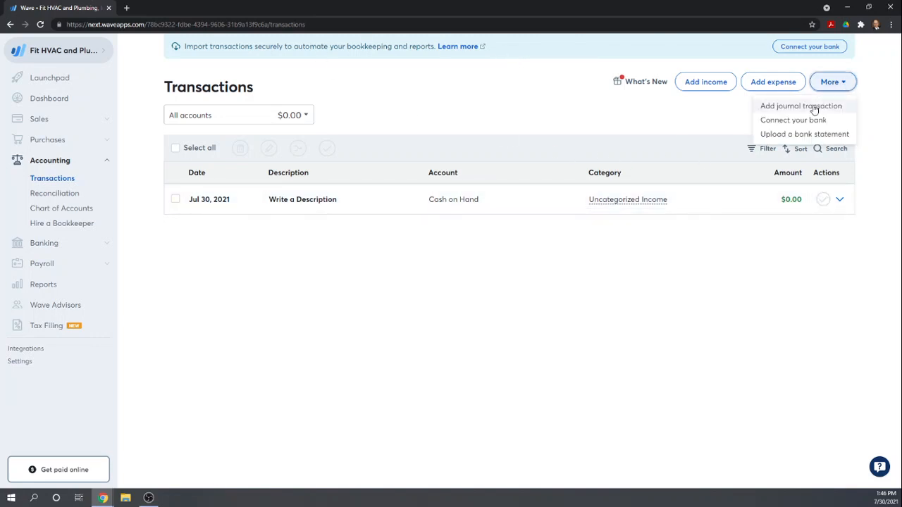
click(814, 107)
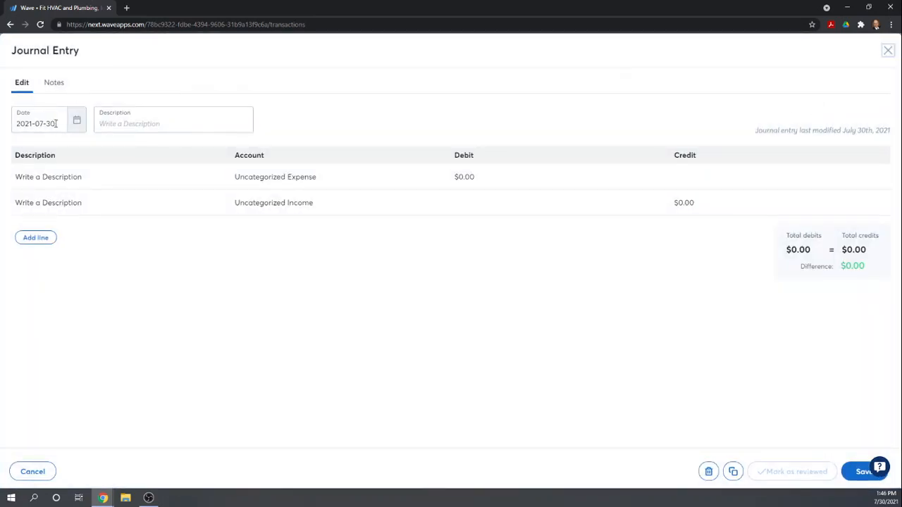
drag(56, 124, 4, 124)
text(12)
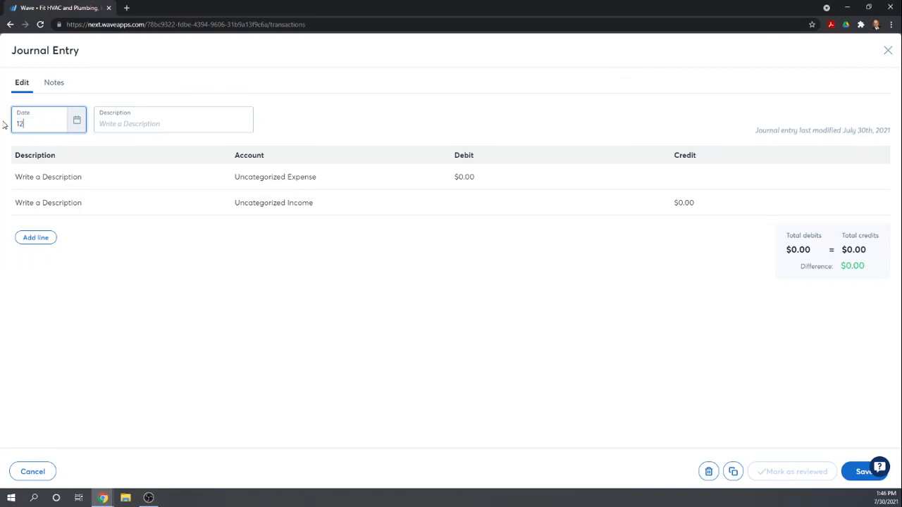
text(/31/2020)
key(Tab)
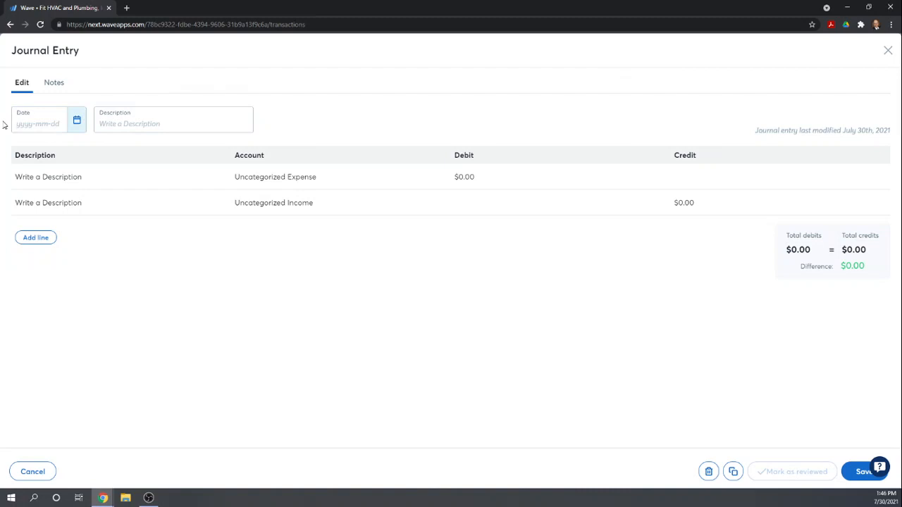
- Set the journal entry's date to December 31, 2020 by picking it from the calendar
click(40, 124)
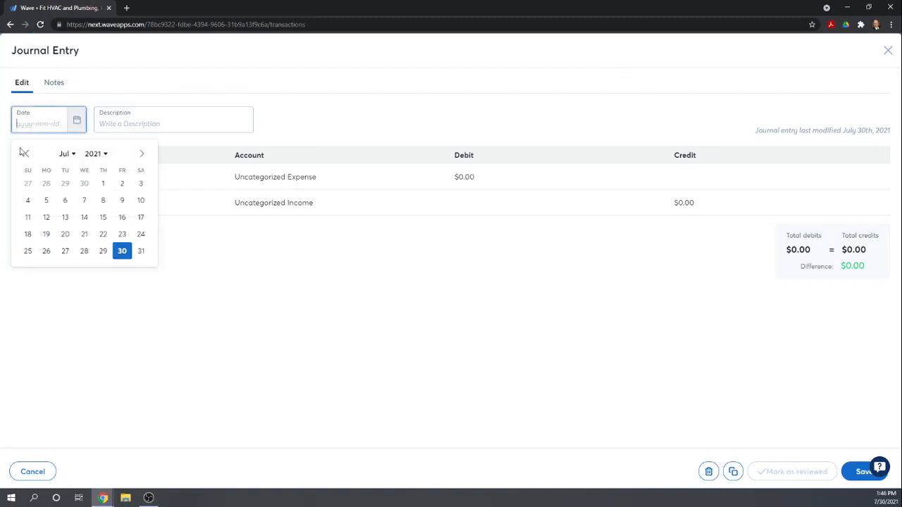
click(25, 153)
click(25, 154)
click(24, 154)
click(25, 153)
click(24, 154)
click(25, 154)
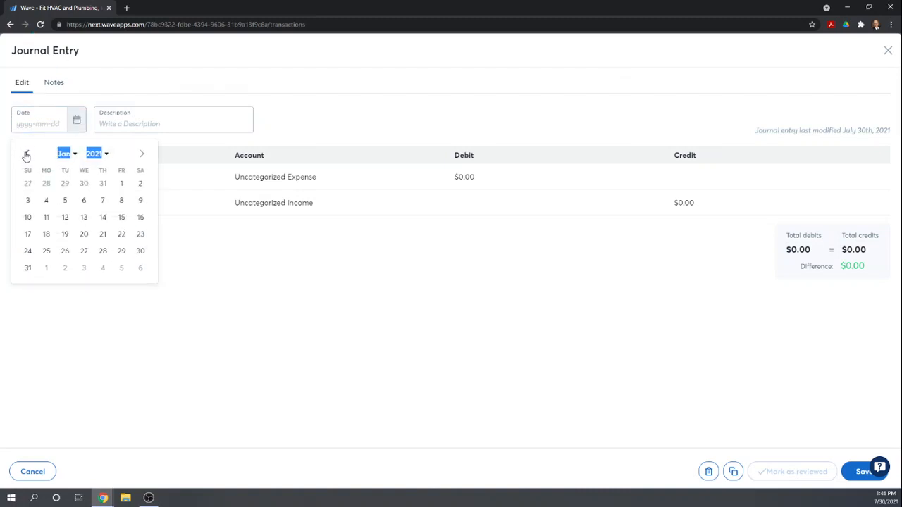
click(25, 155)
click(104, 251)
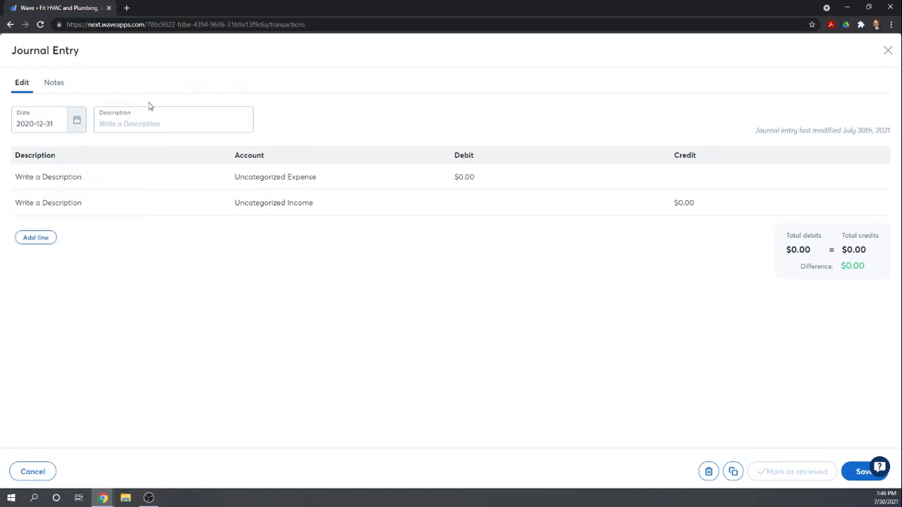
- Enter Beginning Balances as the journal entry's description and BB as the first line's description
click(146, 123)
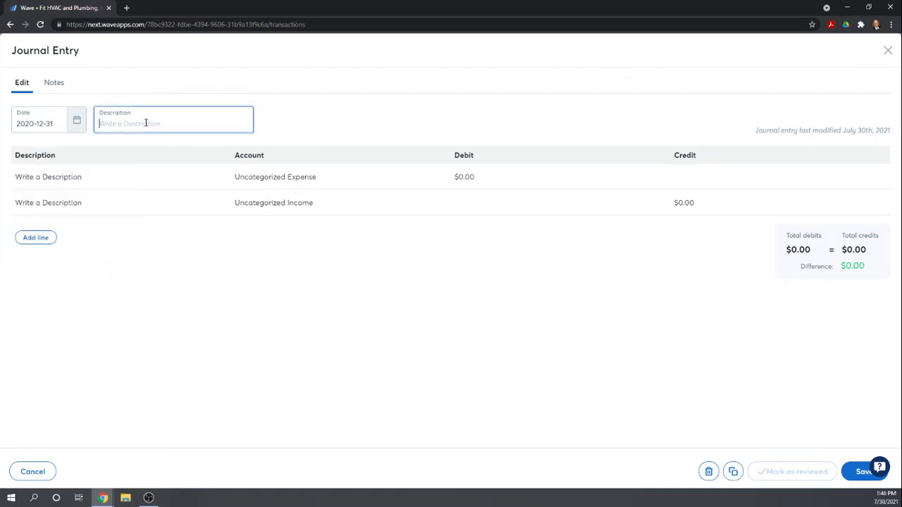
text(Beginning Balances)
key(Tab)
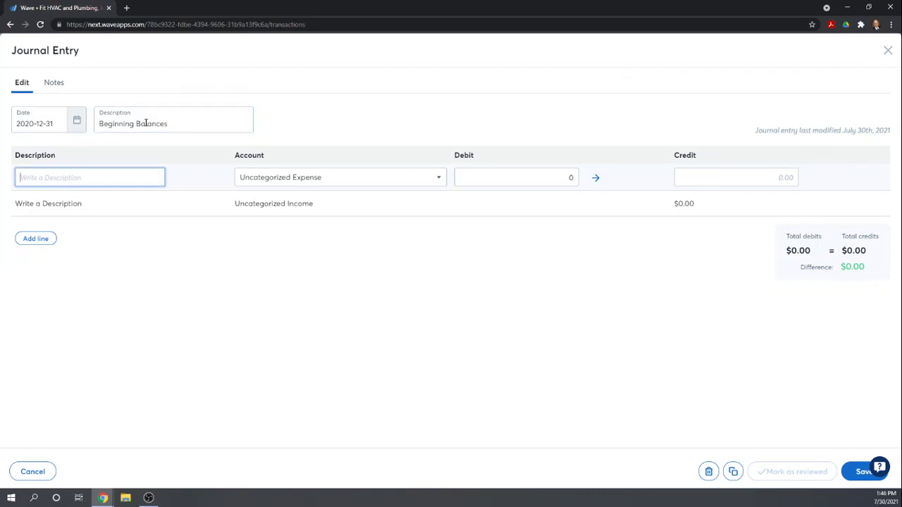
text(BB)
key(Tab)
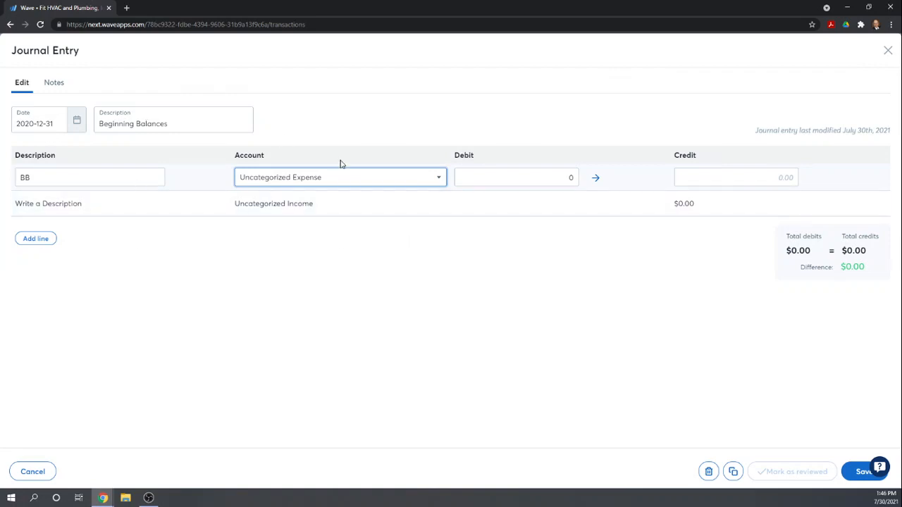
- Try to find the first line's account by searching for the account ID 100
click(306, 178)
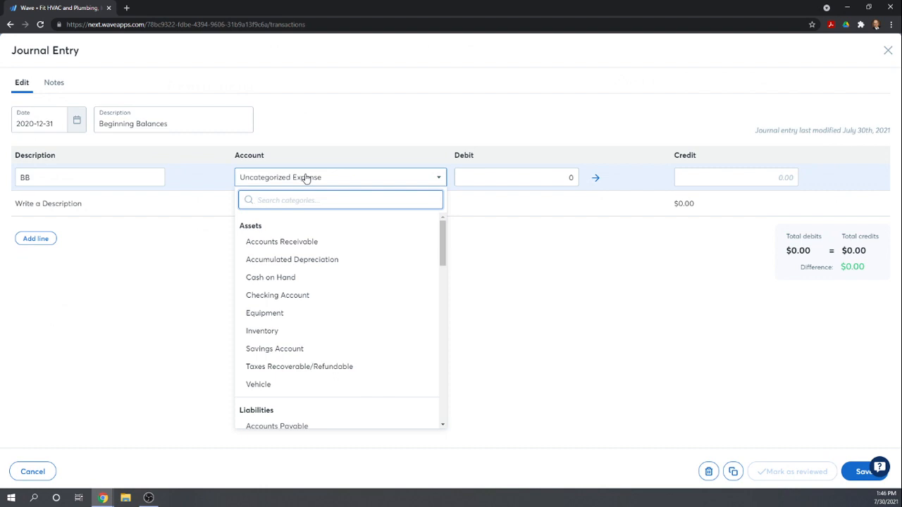
text(100)
key(Tab)
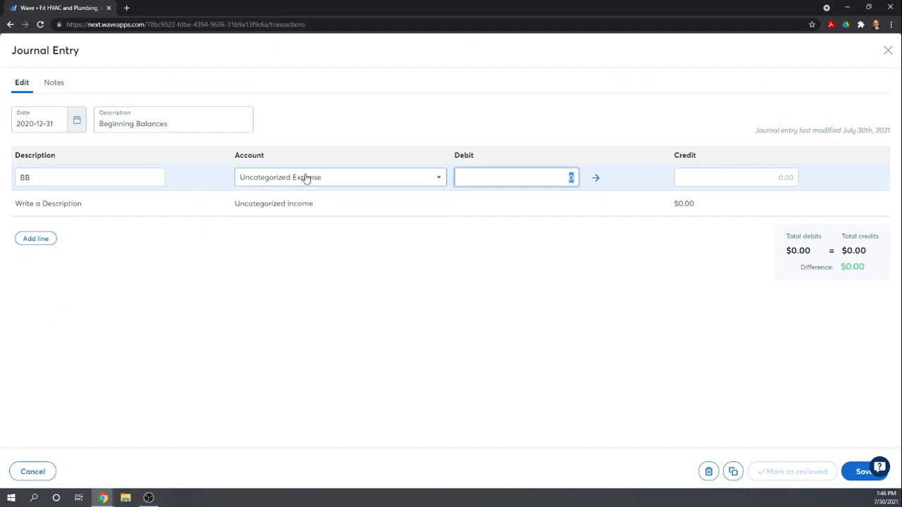
click(328, 182)
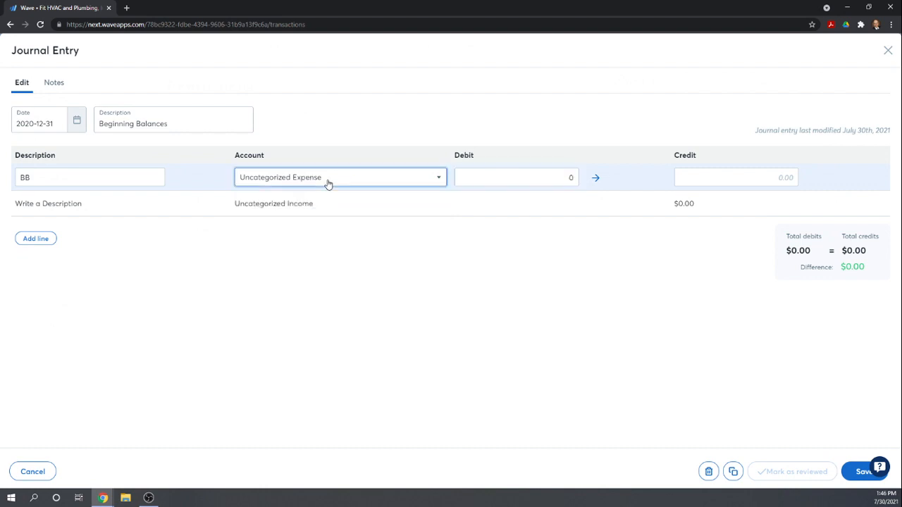
text(100)
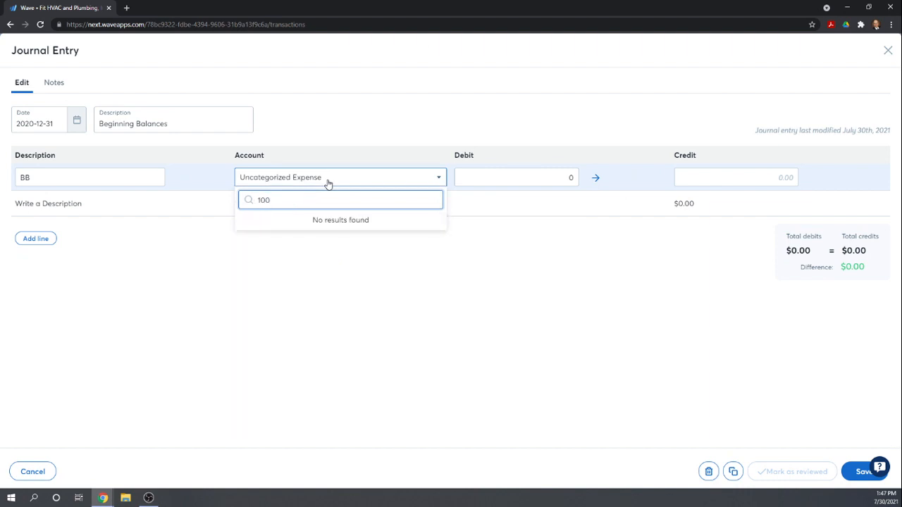
key(BackSpace)
key(BackSpace)
key(BackSpace)
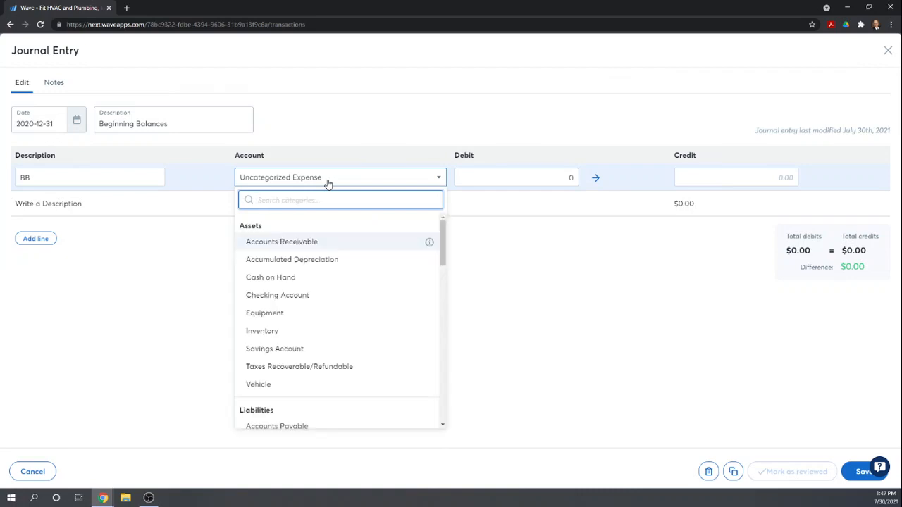
- Assign the first line to the Cash on Hand account with a debit of 1,000
click(266, 278)
click(481, 181)
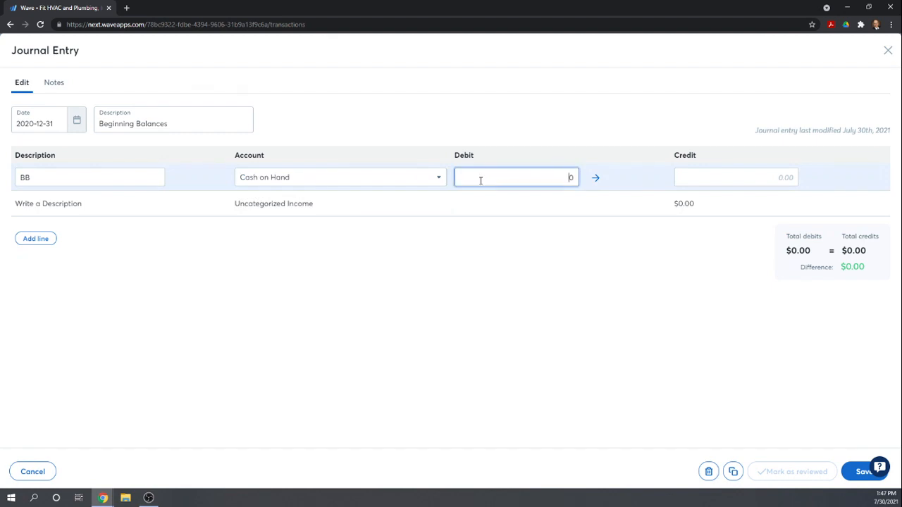
text(1000)
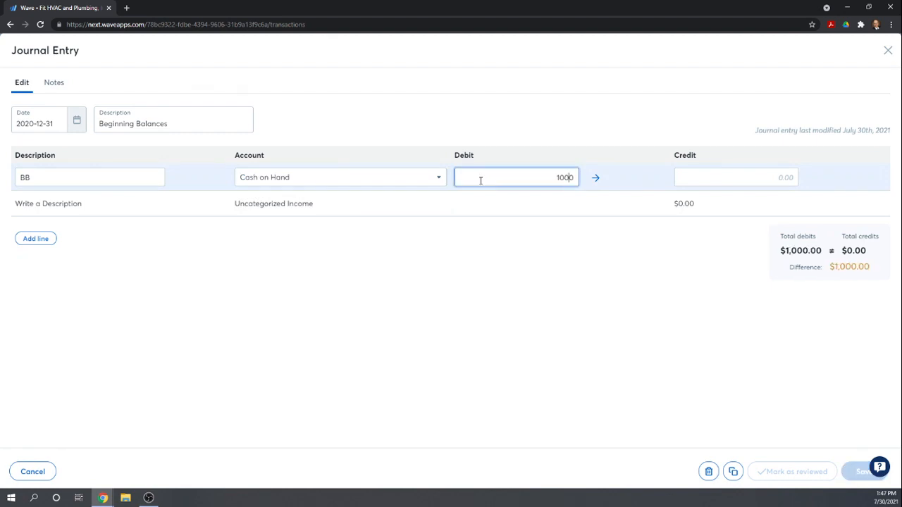
key(Tab)
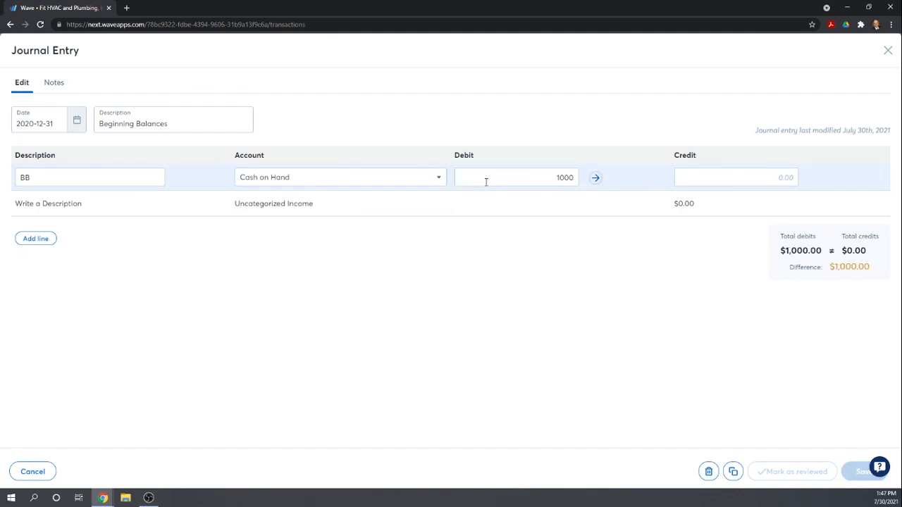
key(Tab)
key(Tab)
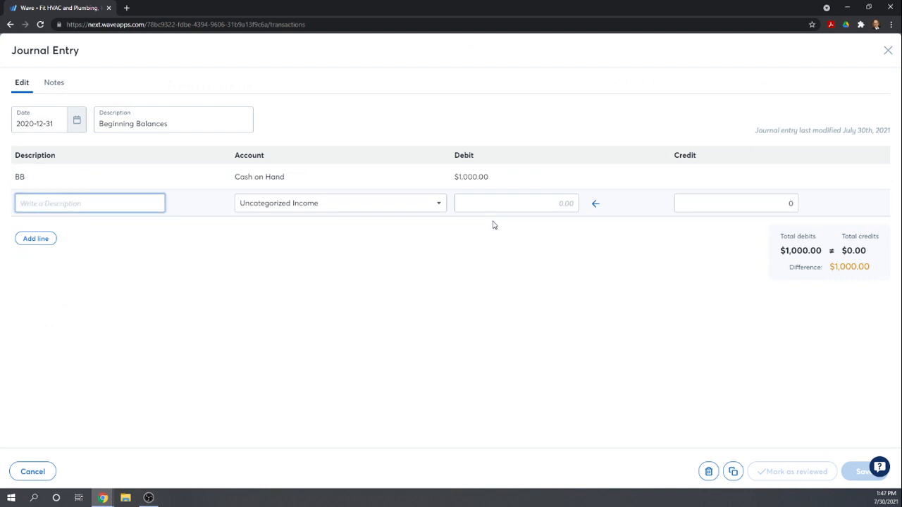
- Fill in the second line with description BB, the Checking Account and a debit of 10,000
text(B)
key(BackSpace)
text(BB)
key(Tab)
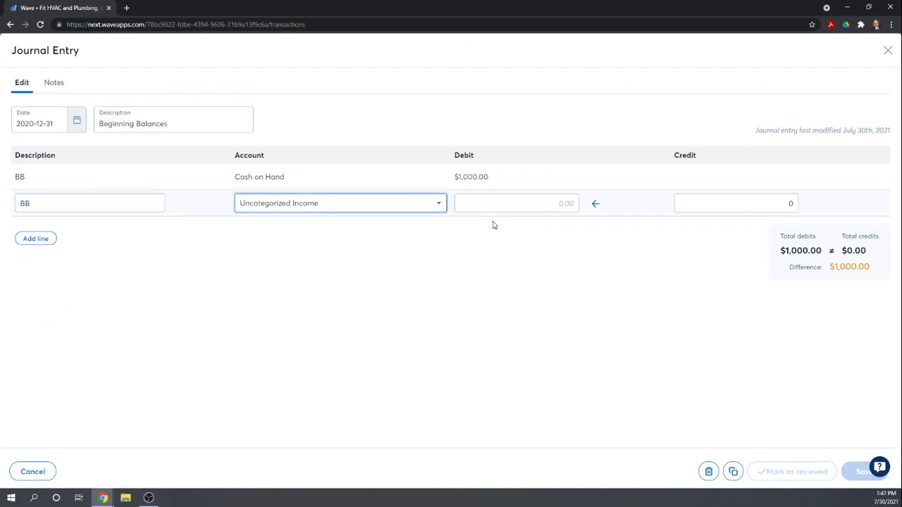
text(CHE)
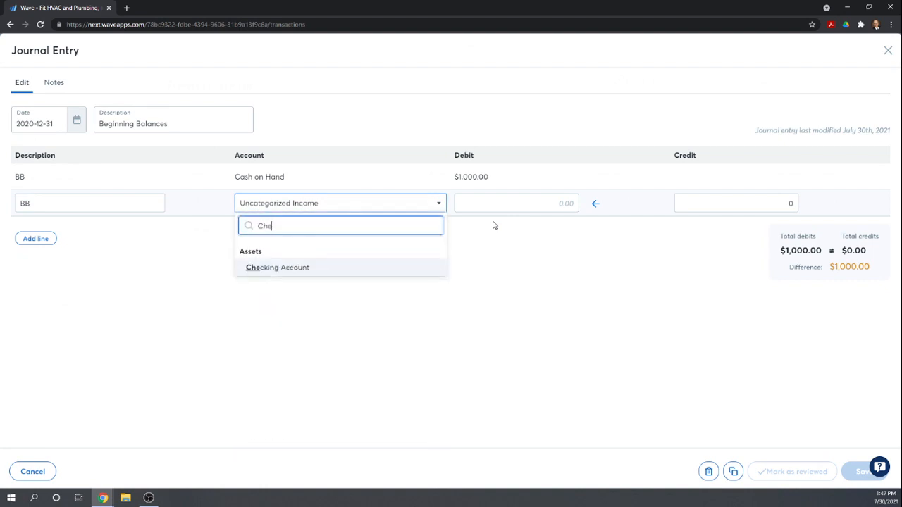
click(318, 268)
click(497, 202)
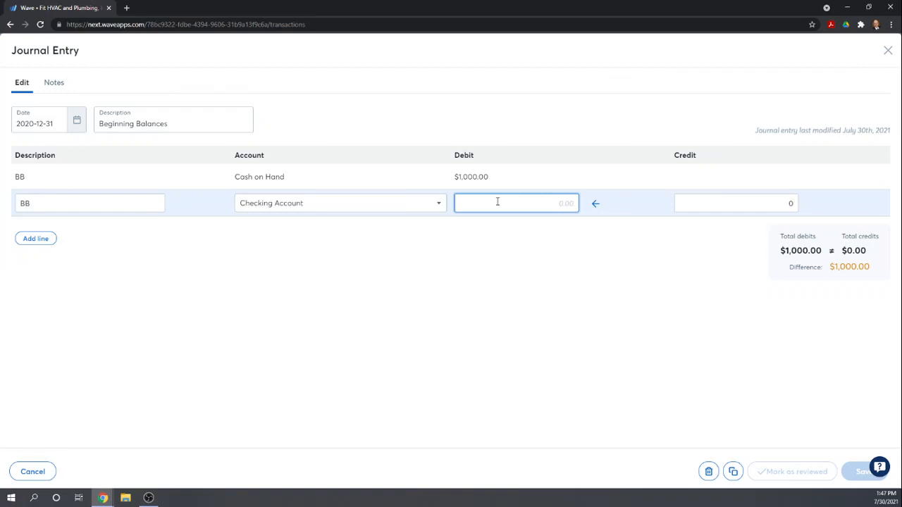
text(10000)
key(Tab)
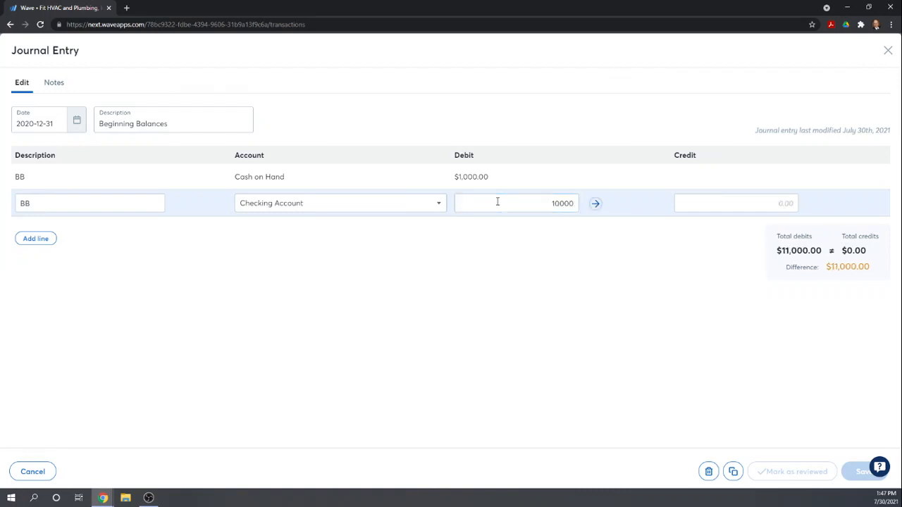
key(Tab)
key(Tab)
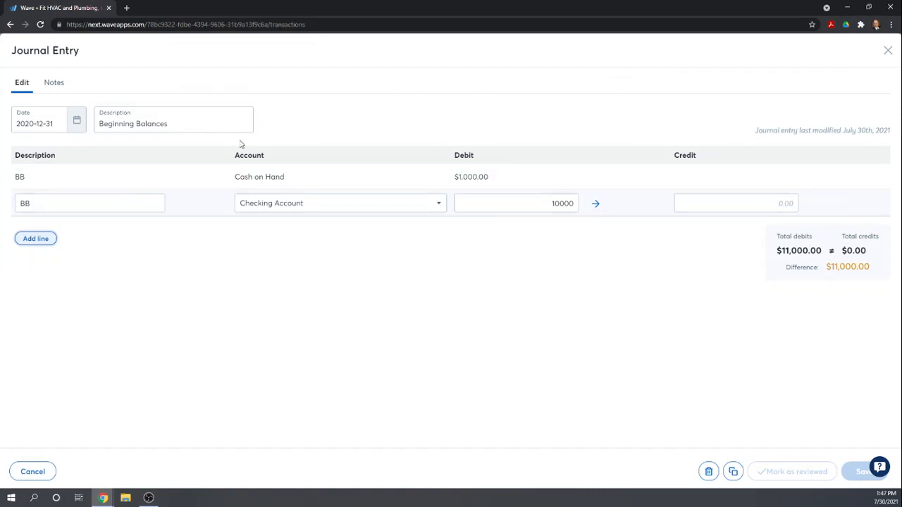
- Add a third line with description BB, the Savings Account and a debit of 150,000
click(36, 239)
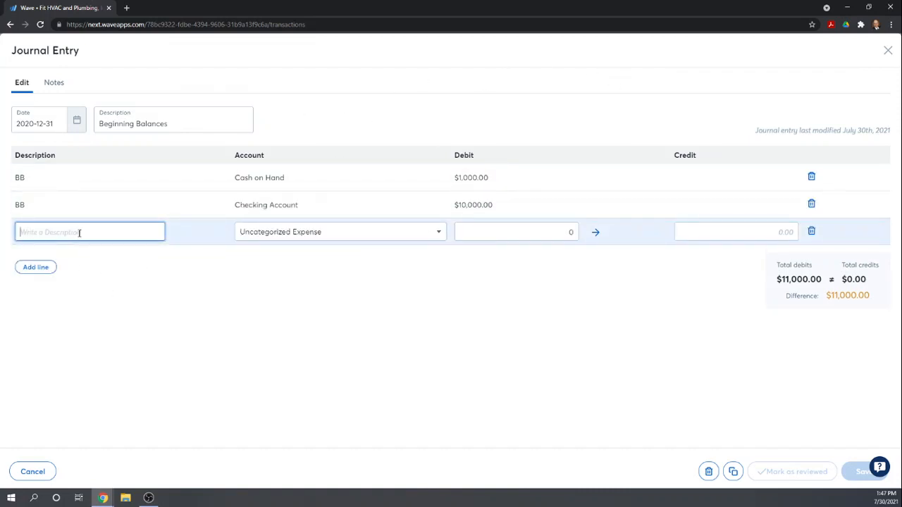
text(BB)
key(Tab)
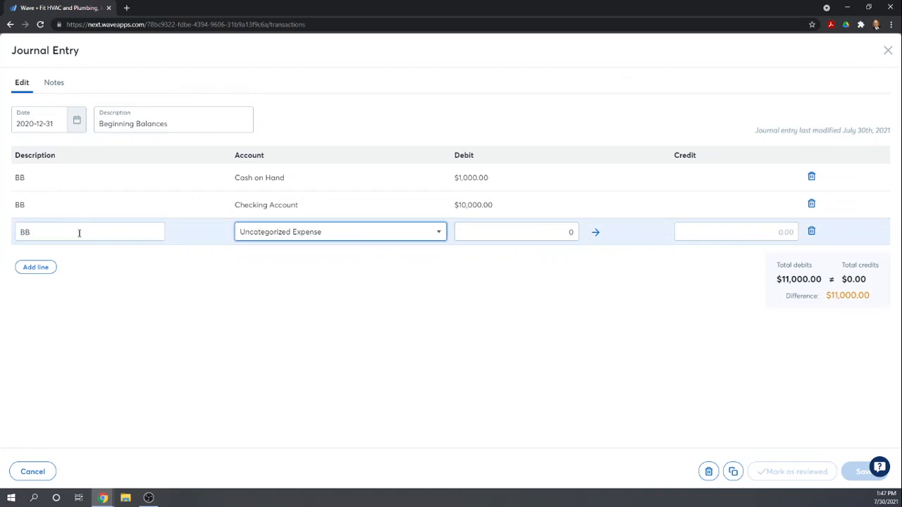
text(Sav)
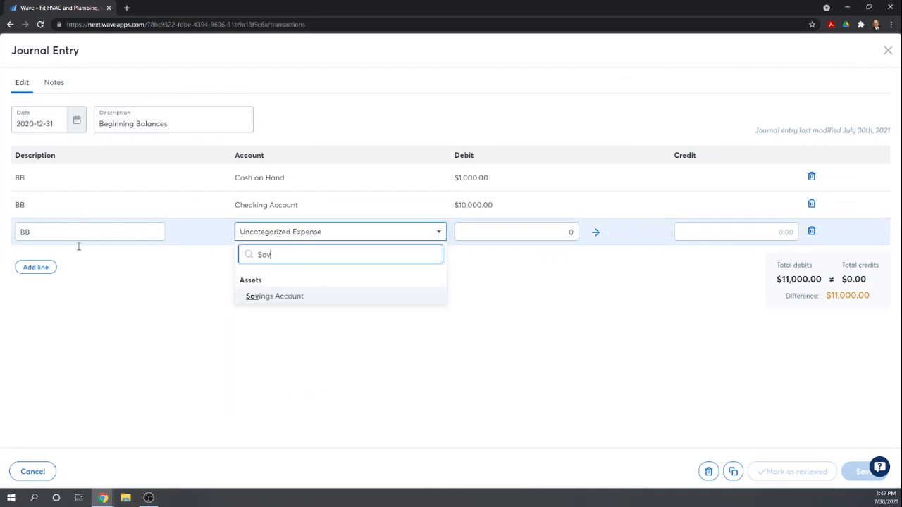
click(253, 298)
key(Tab)
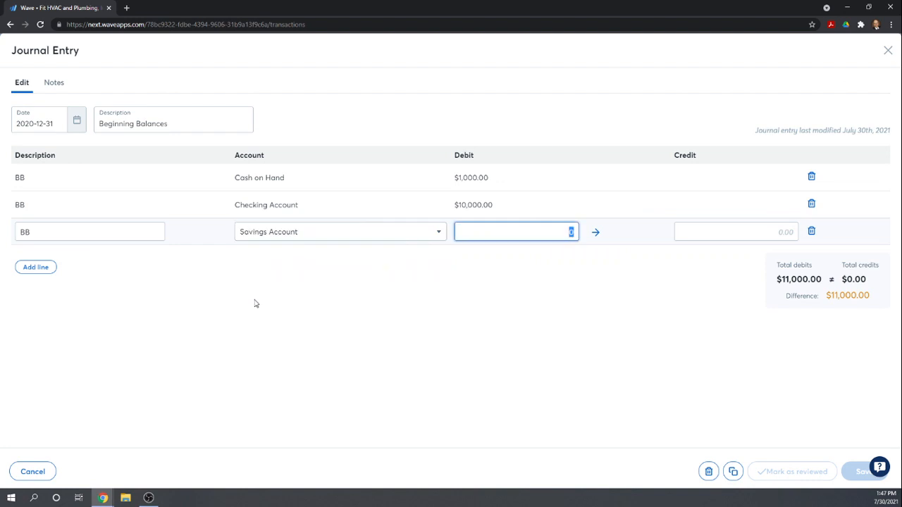
text(150)
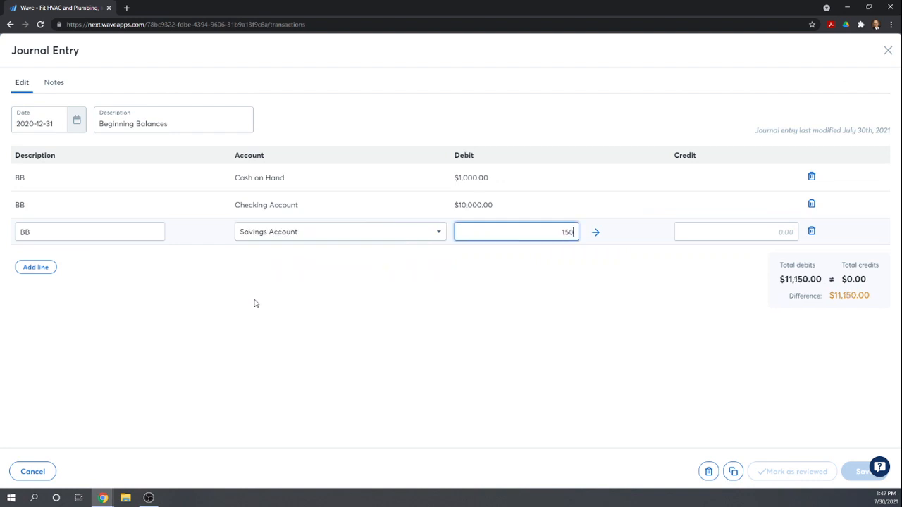
text(000)
click(256, 304)
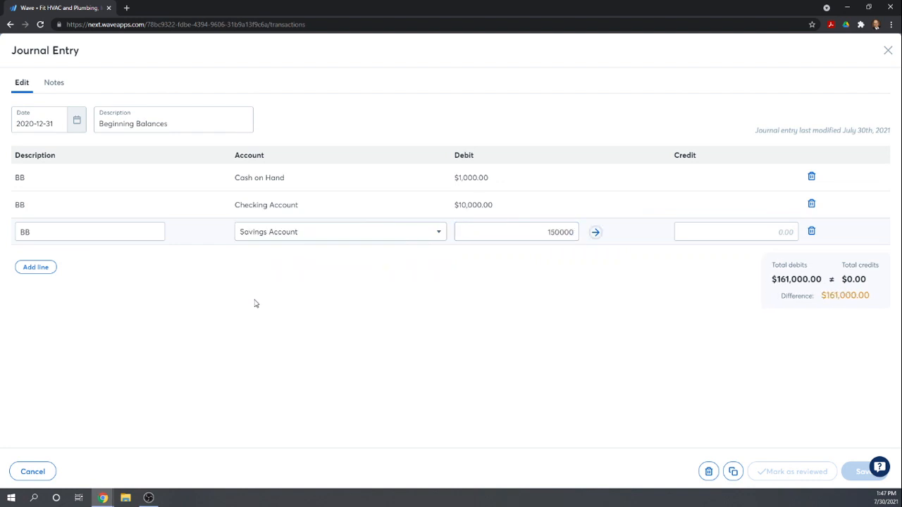
key(Tab)
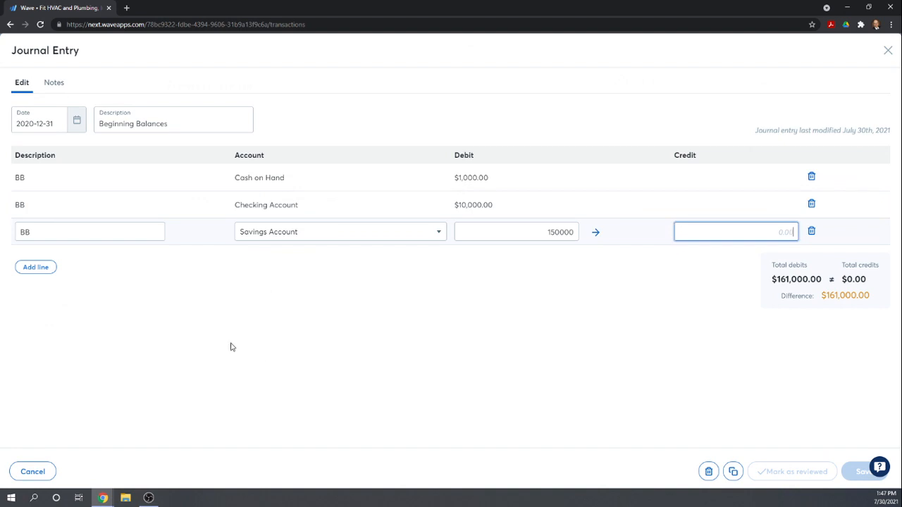
- Add a fourth line with description BB, the Equipment account and a debit of 75,000
click(36, 268)
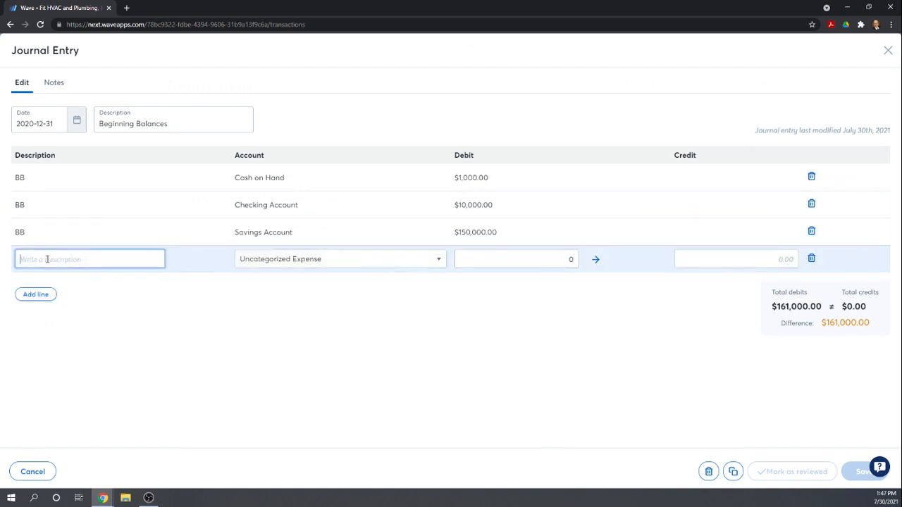
text(BB)
key(Tab)
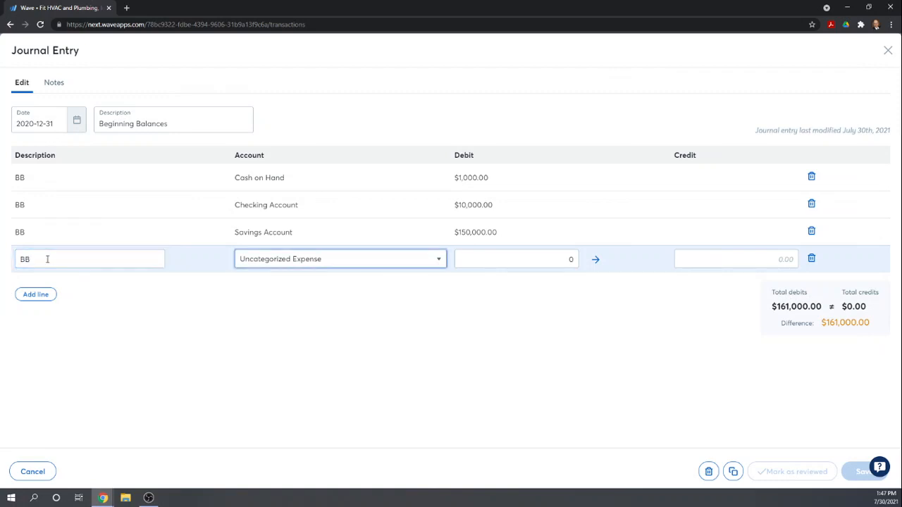
text(Equ)
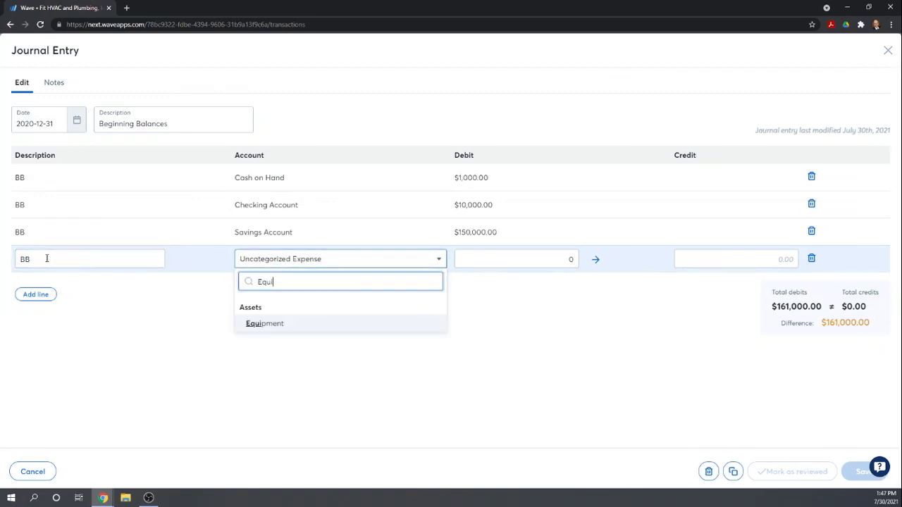
text(i)
click(237, 331)
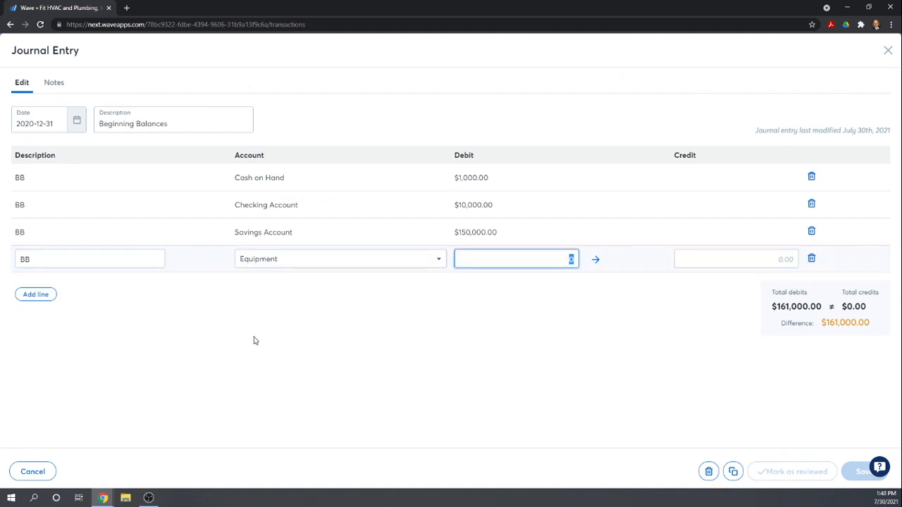
text(750000)
key(BackSpace)
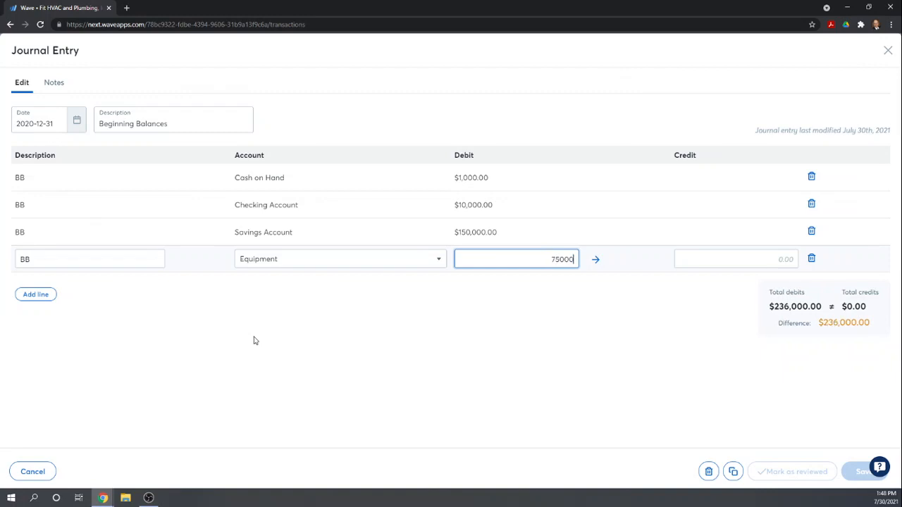
key(Tab)
key(Tab)
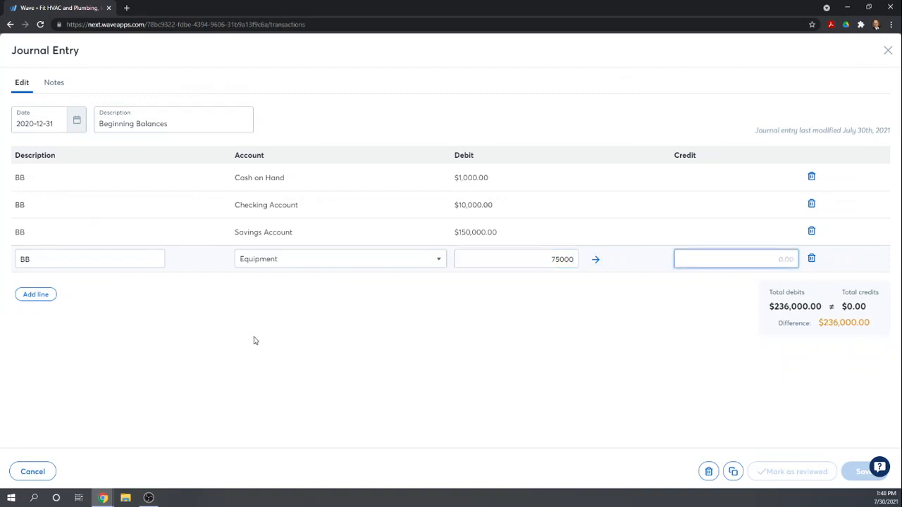
- Add a fifth line with description BB, the Vehicle account and a debit of 60,000
click(47, 296)
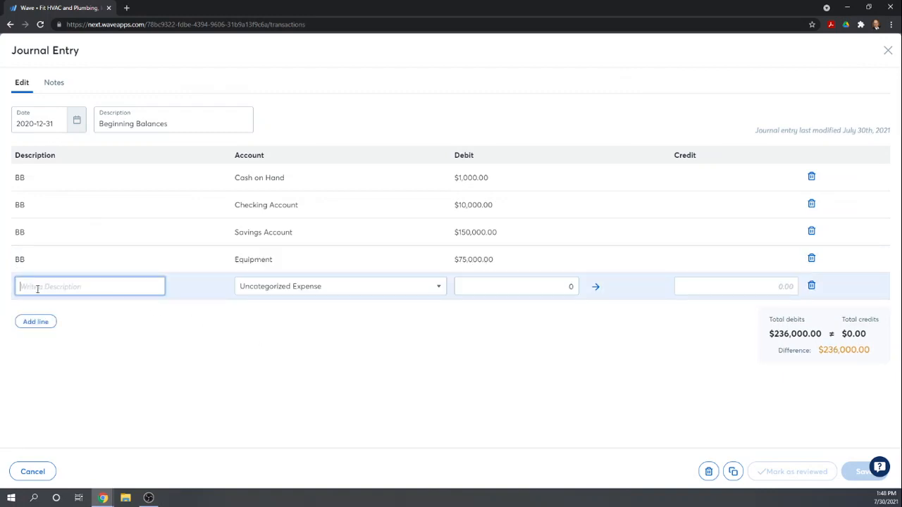
text(BB)
key(Tab)
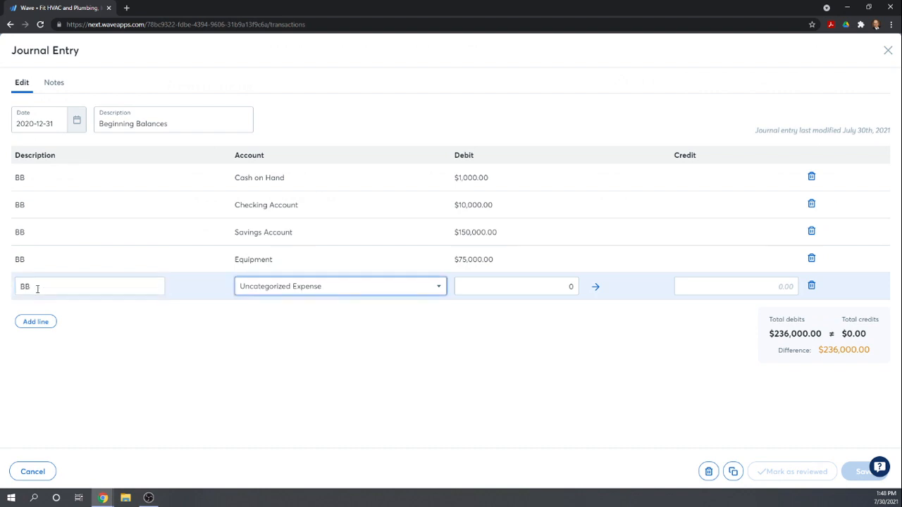
text(Vech)
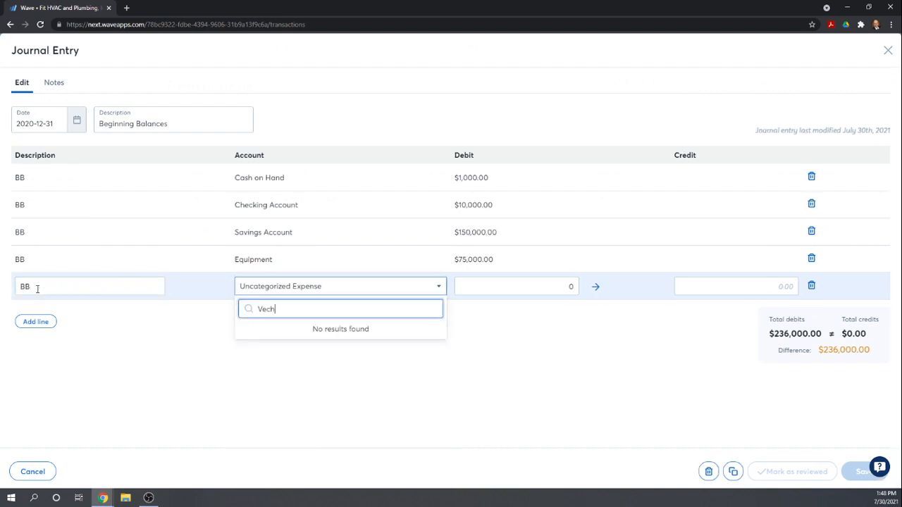
key(BackSpace)
key(BackSpace)
text(eh)
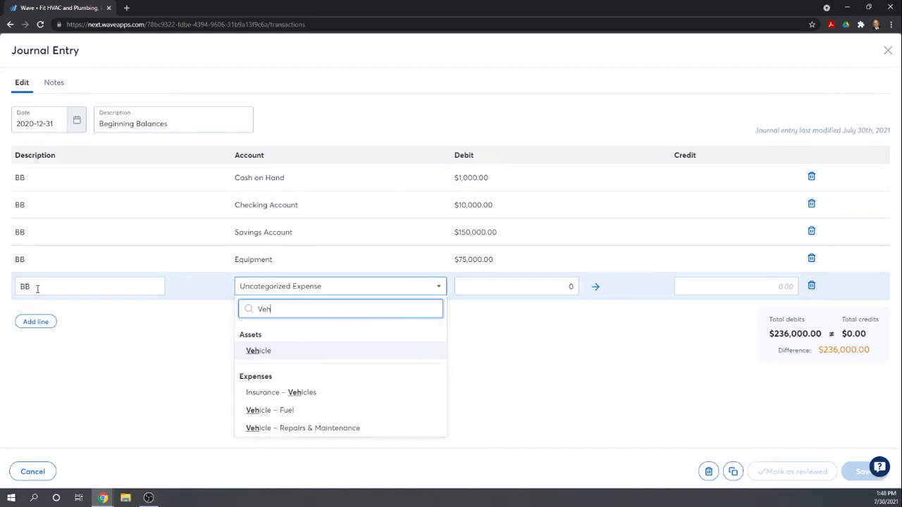
text(icl)
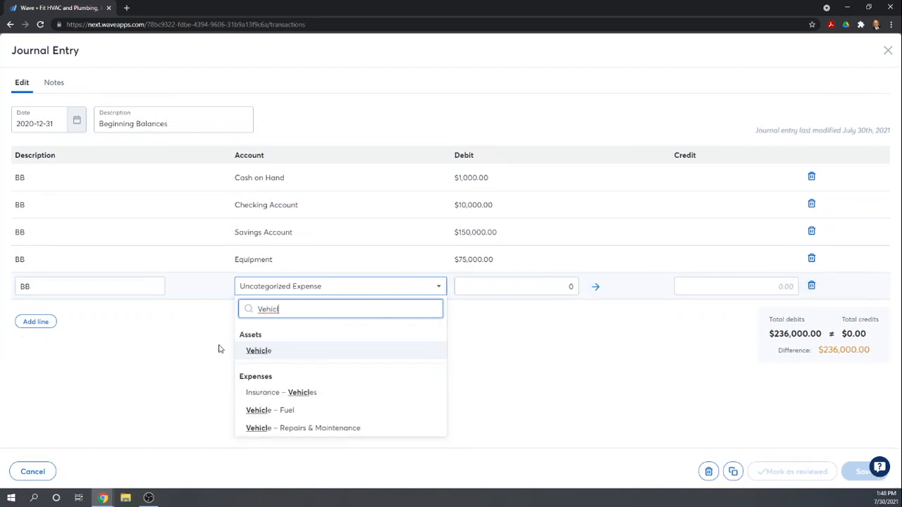
click(249, 350)
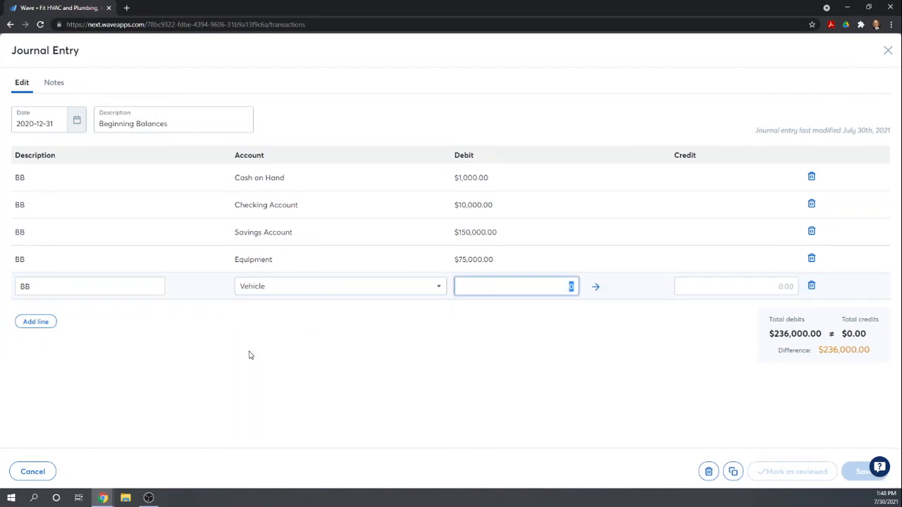
text(60000)
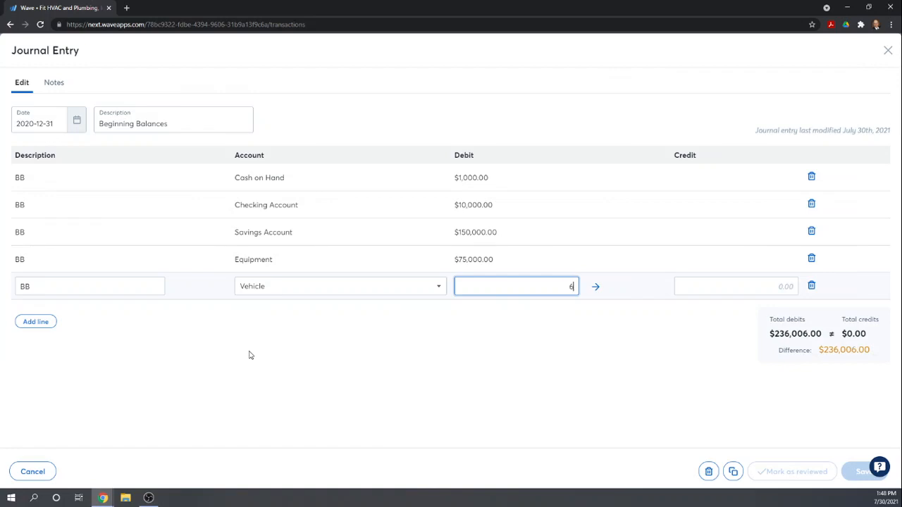
key(Tab)
key(Tab)
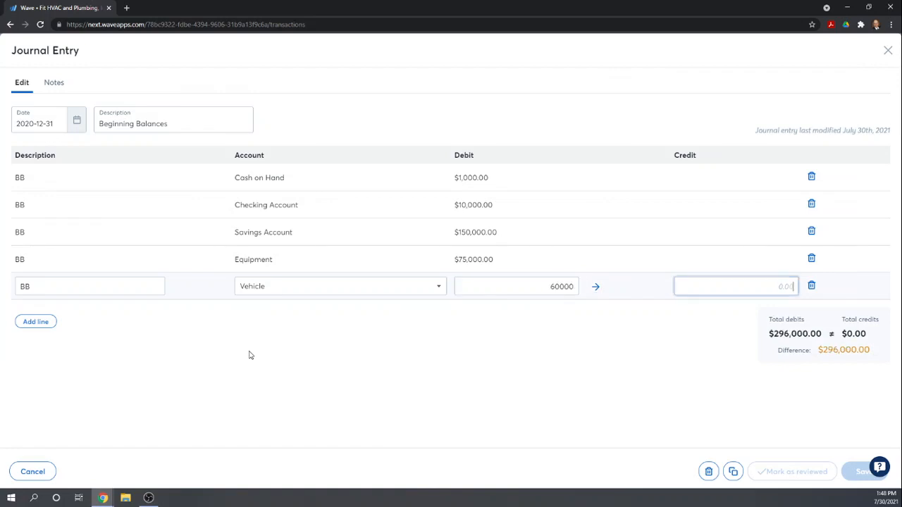
- Add a sixth line with description BB, the Accumulated Depreciation account and a debit of 115,000
click(39, 322)
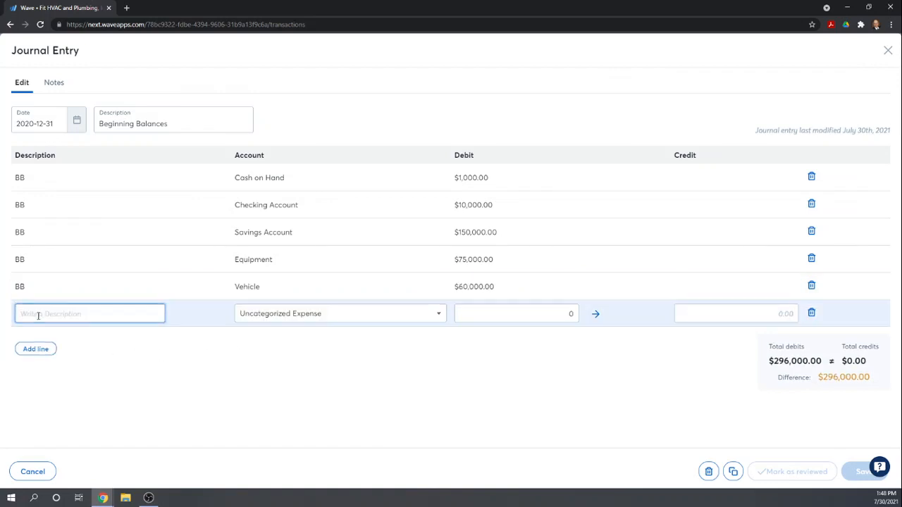
text(BB)
key(Tab)
text(Accum)
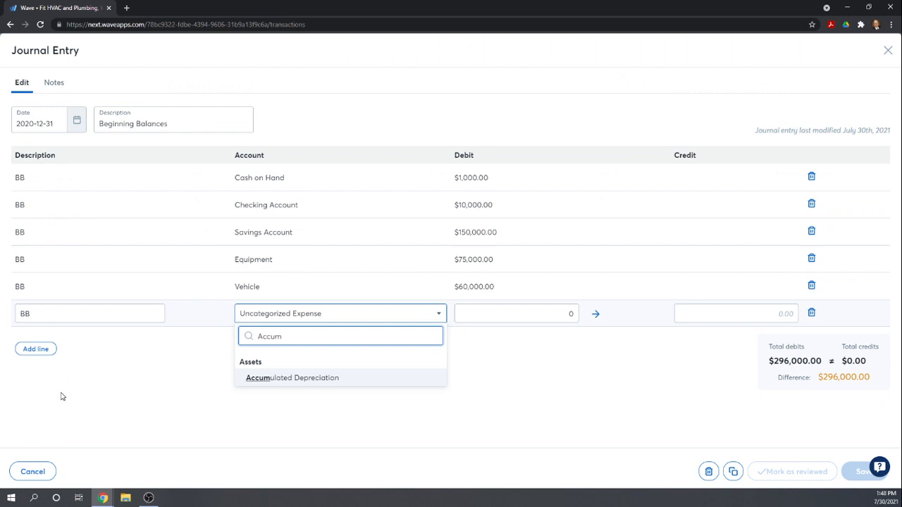
click(269, 380)
key(Tab)
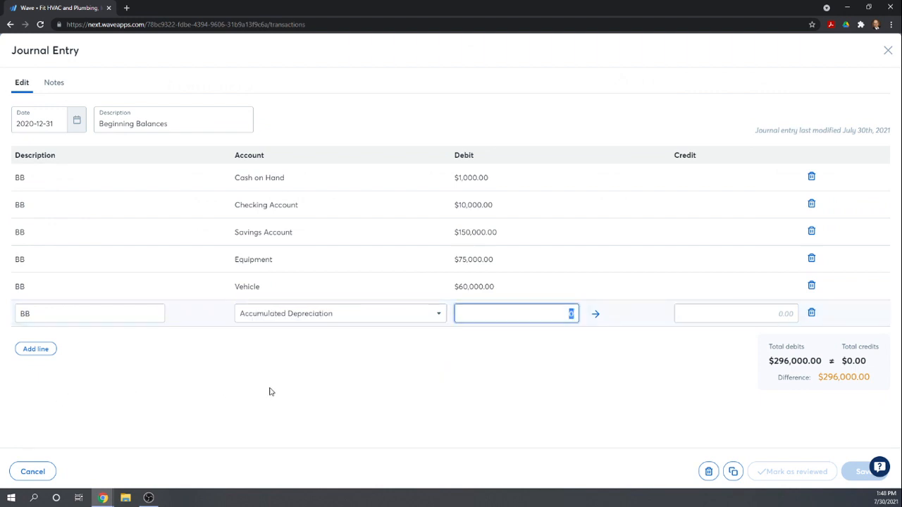
text(115000)
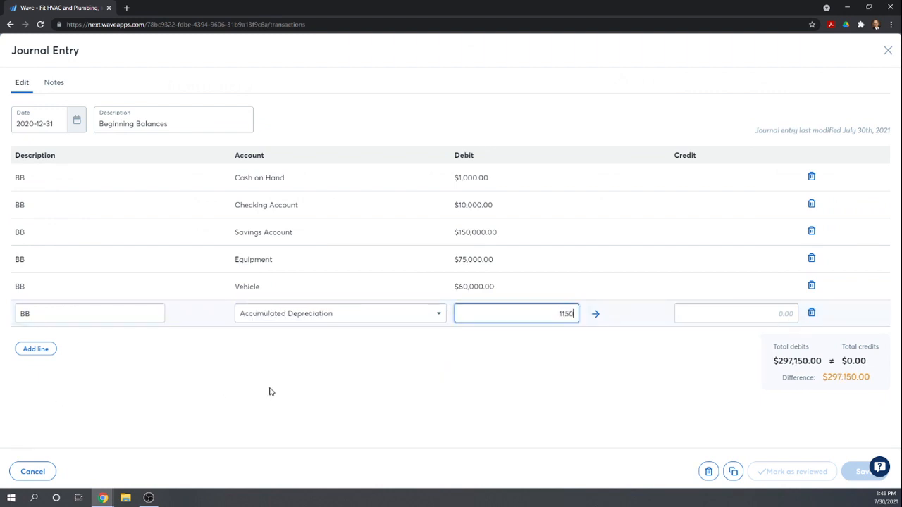
key(Tab)
key(Tab)
key(Tab)
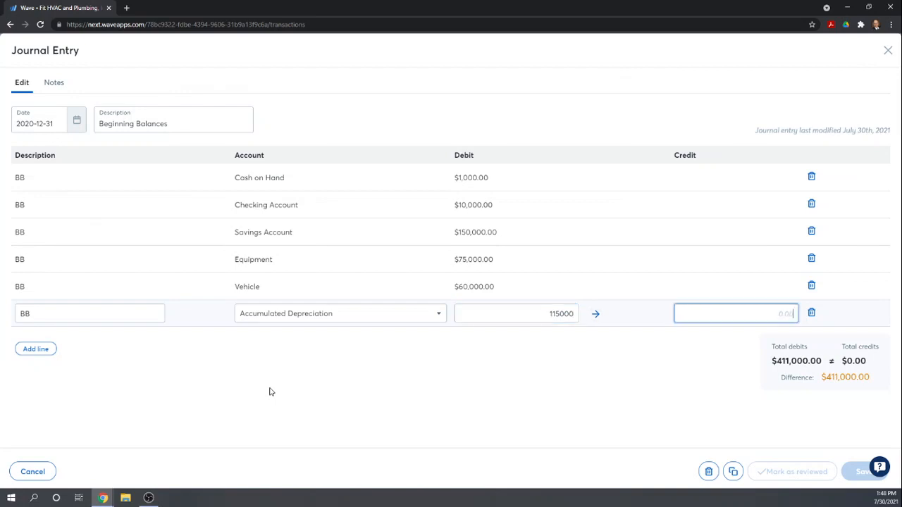
- Add a seventh line with description bb, the Credit Card Payable account and a debit of 6,000
click(28, 349)
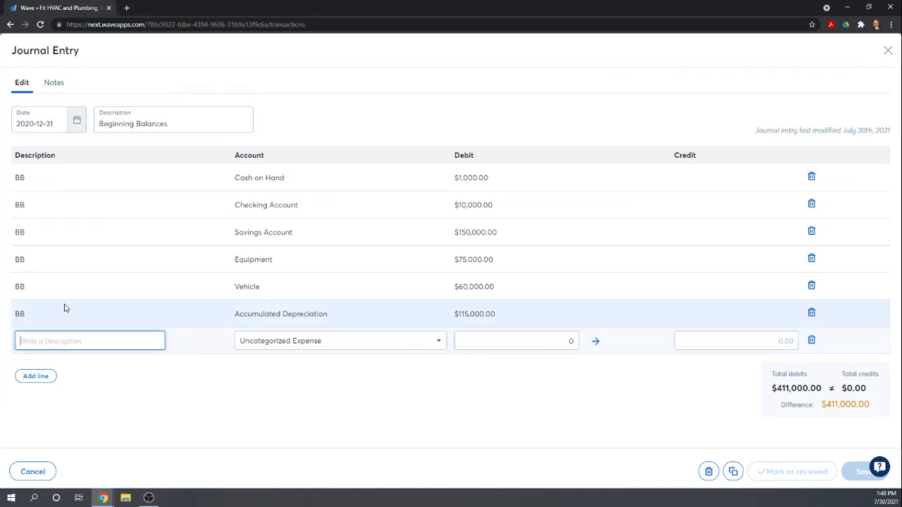
text(bb)
key(Tab)
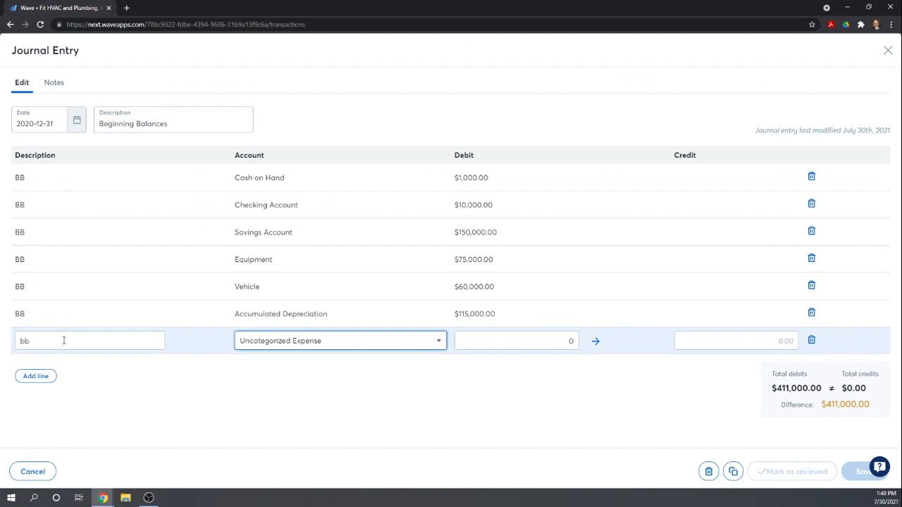
text(Cred)
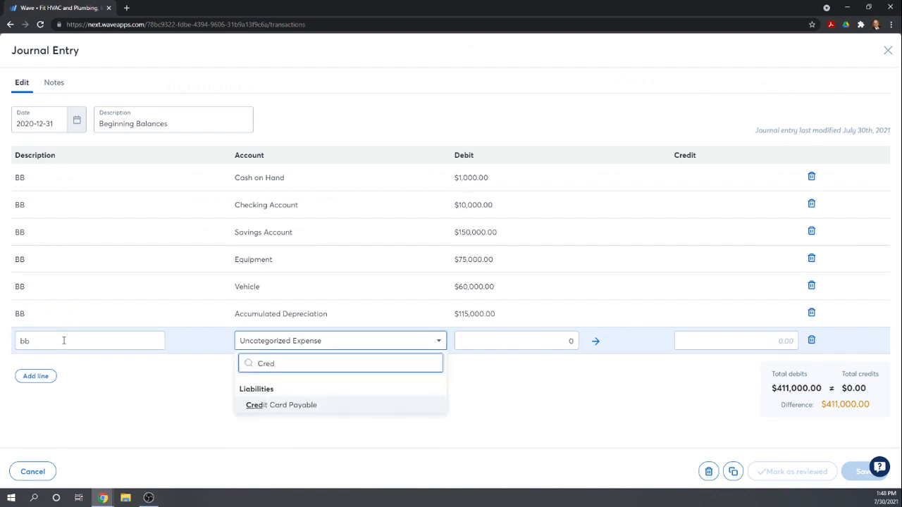
click(243, 405)
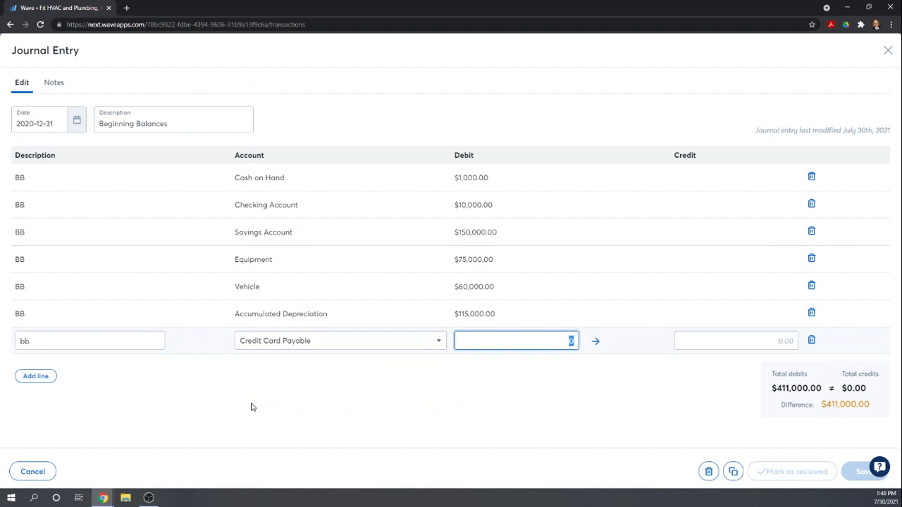
text(6000)
key(Tab)
key(Tab)
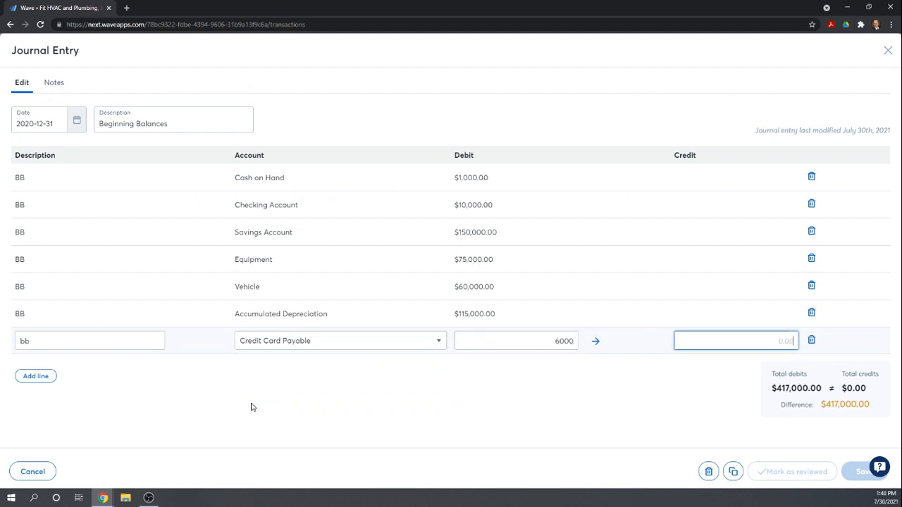
- Add an eighth line with description bb, the Common Shares account and a debit of 1,000
click(43, 376)
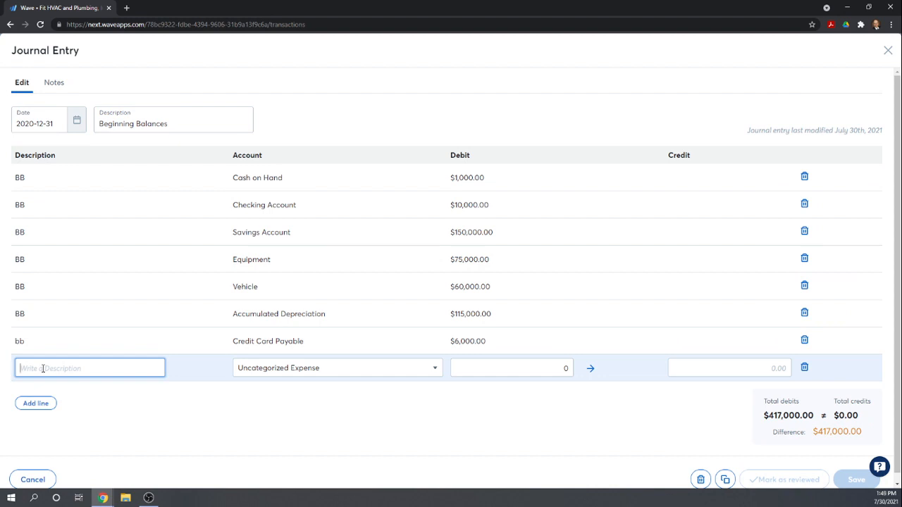
text(bb)
key(Tab)
text(comm)
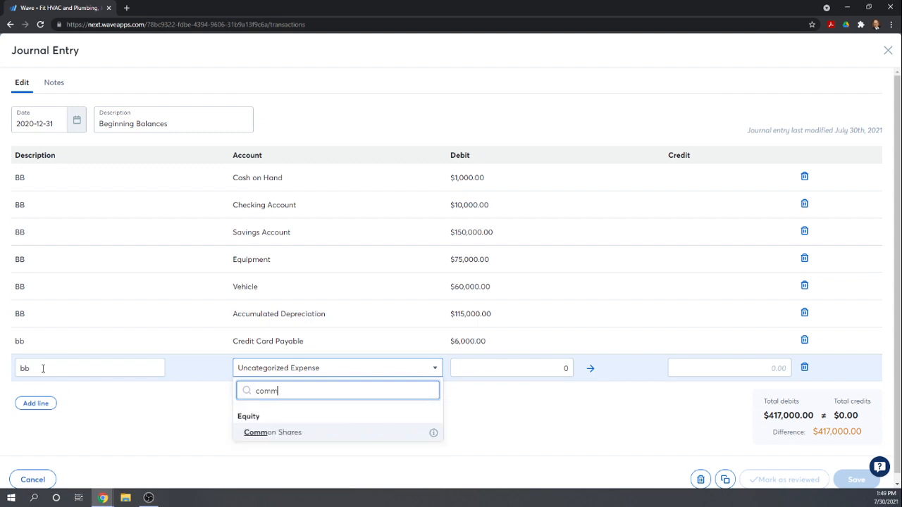
click(256, 436)
key(Tab)
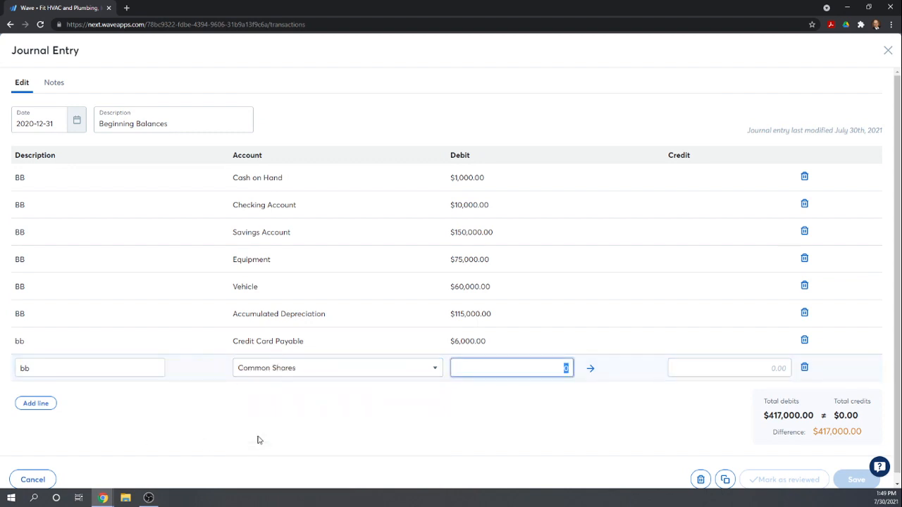
text(1000)
key(Tab)
key(Tab)
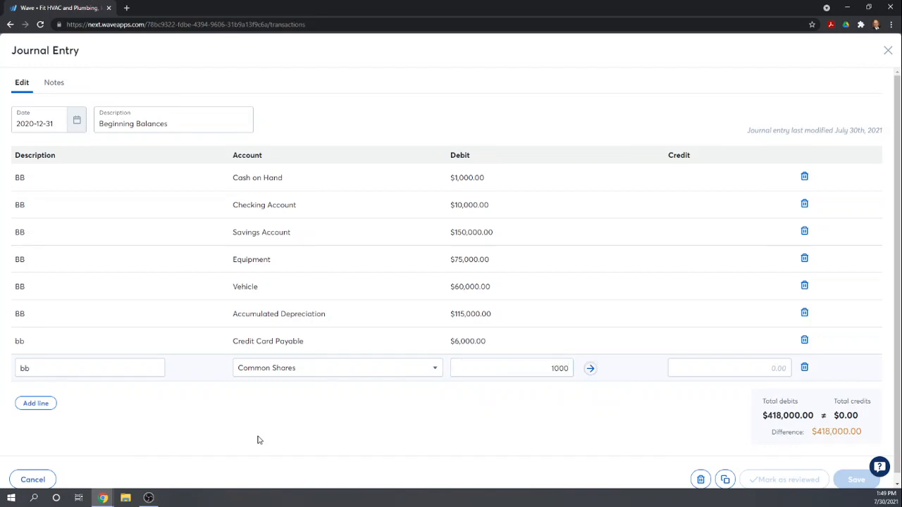
key(Tab)
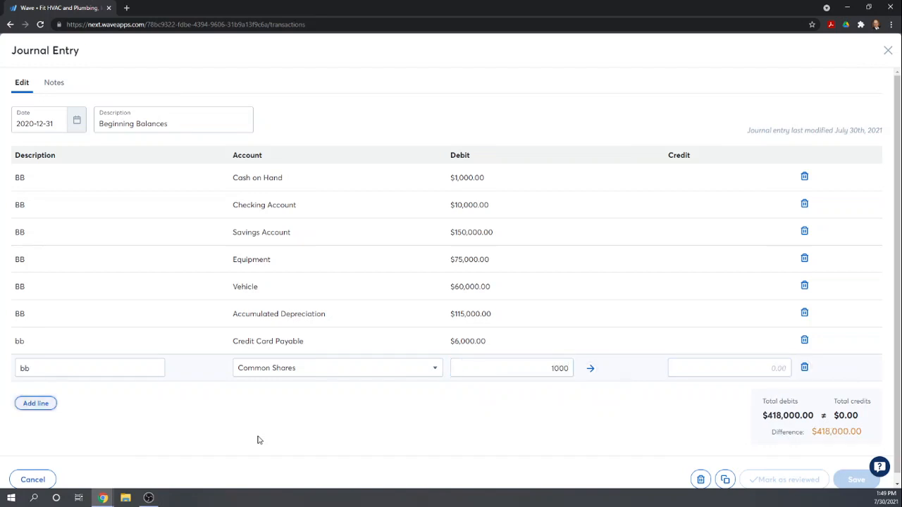
- Add a ninth line with description bb, the Additional Paid-in Capital account and a debit of 20,000
click(44, 402)
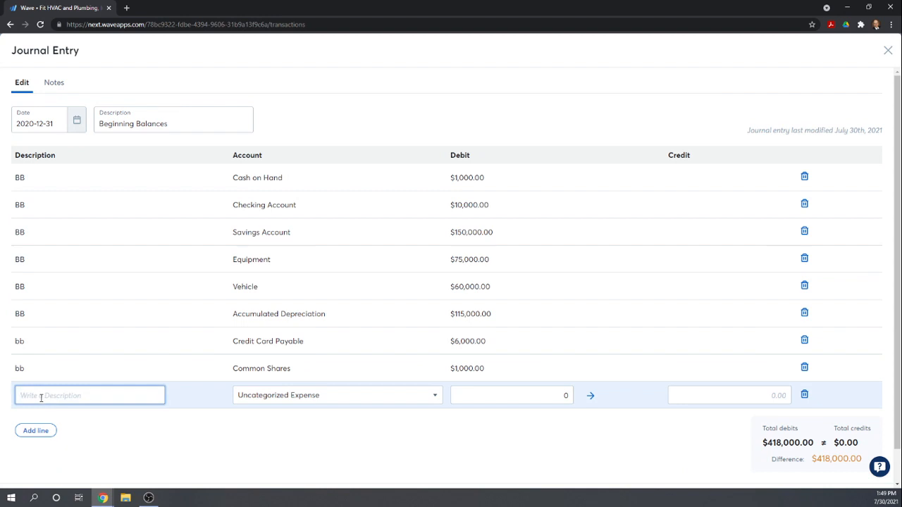
text(bb)
key(Tab)
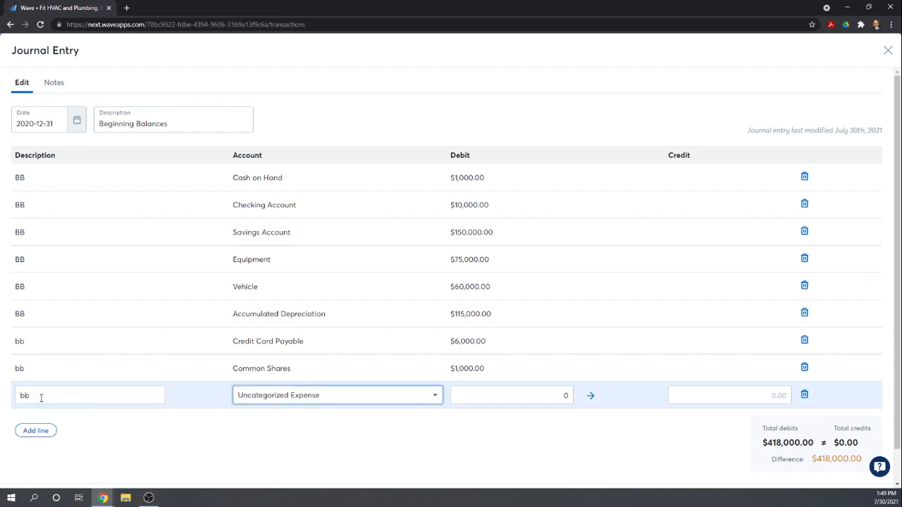
text(Add)
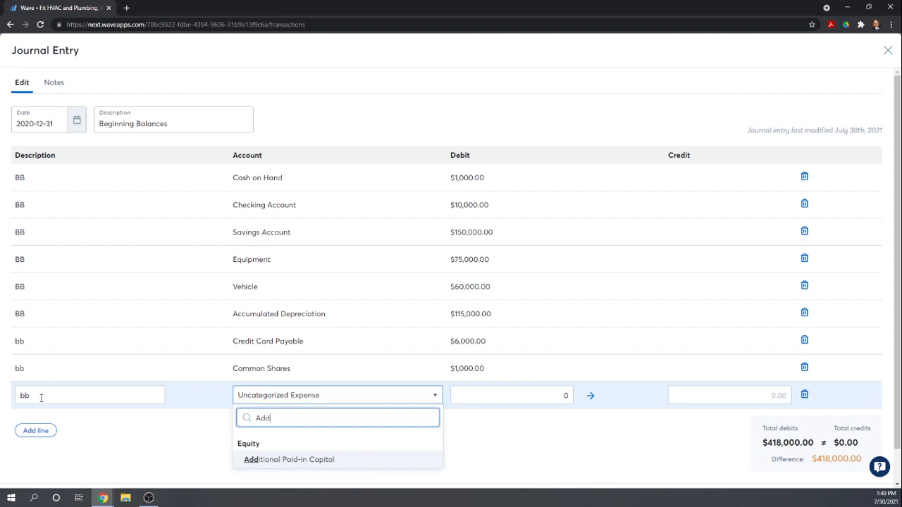
click(276, 459)
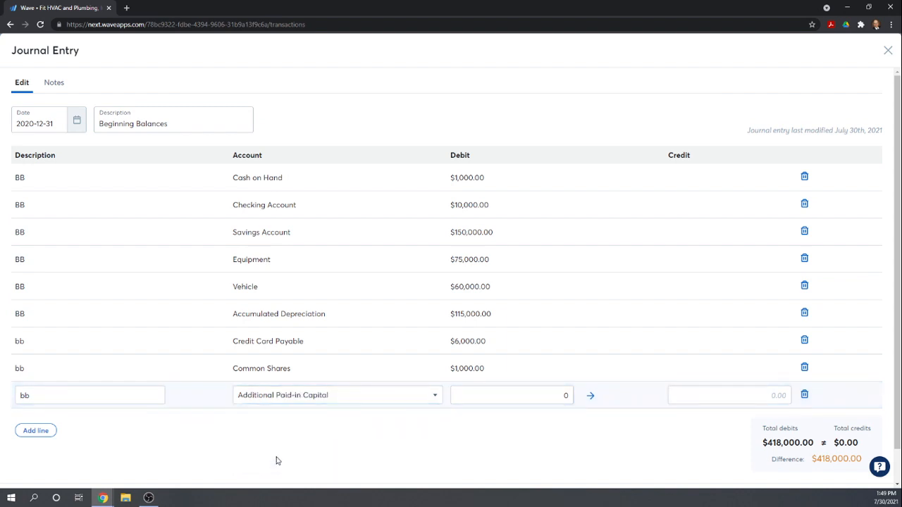
key(Tab)
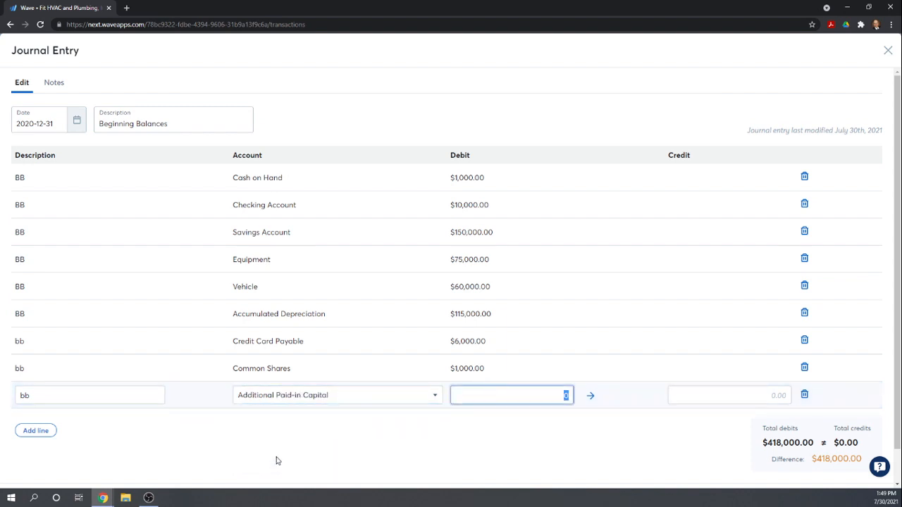
text(20000)
key(Tab)
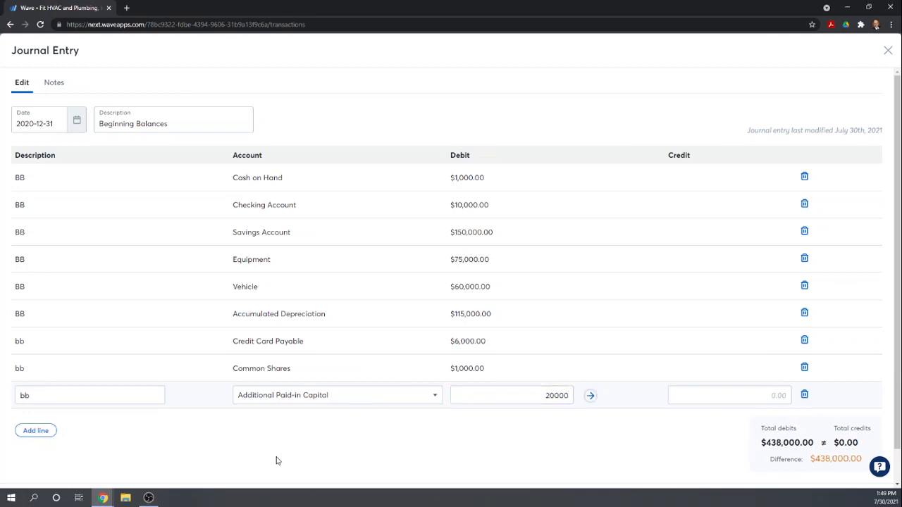
key(Tab)
- Add a tenth line with description bb, the Retained Earnings/Deficit account and a debit of 154,000
scroll(433, 340, down, 1)
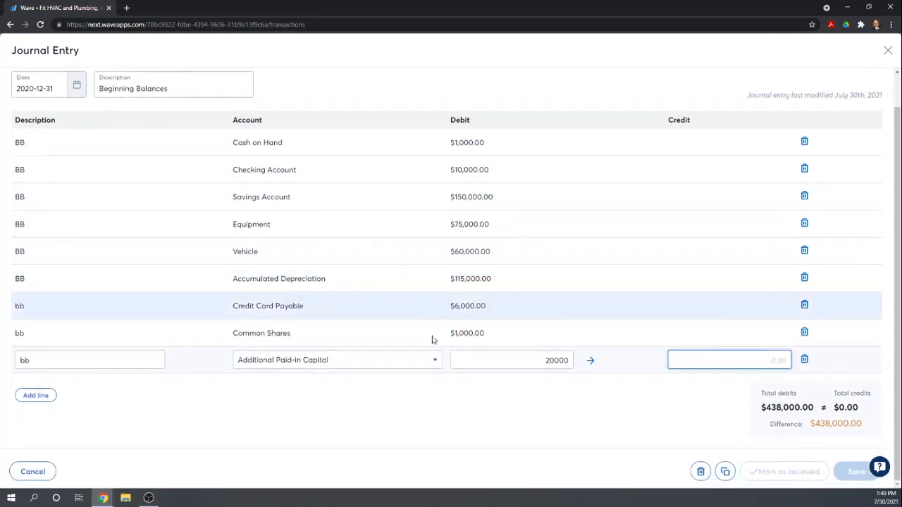
click(35, 396)
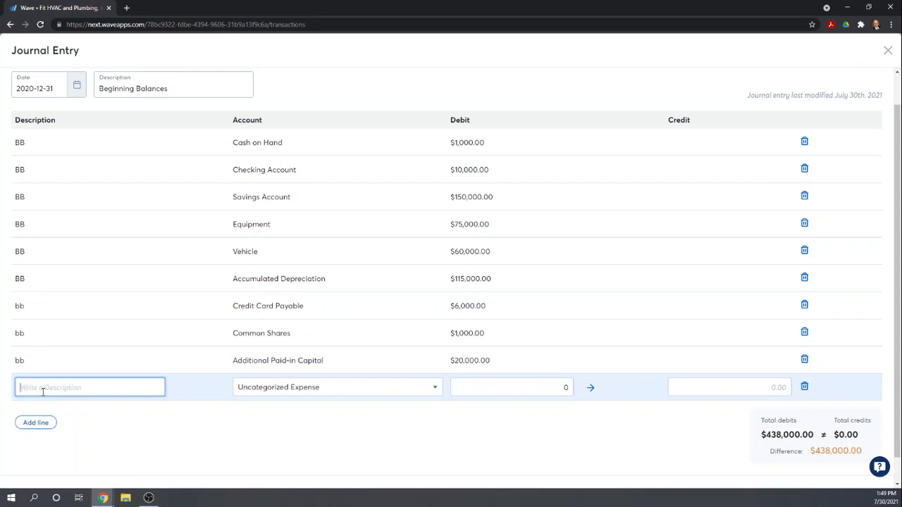
text(bb)
key(Tab)
text(re)
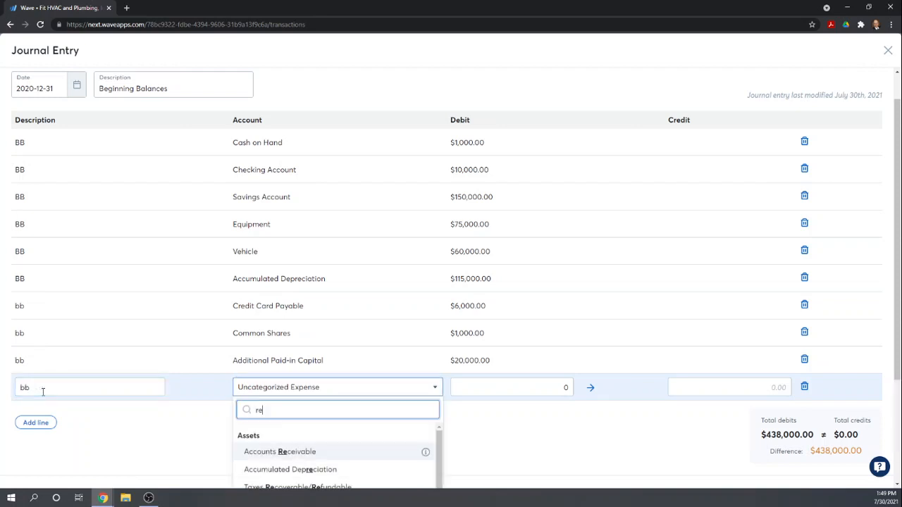
text(tained)
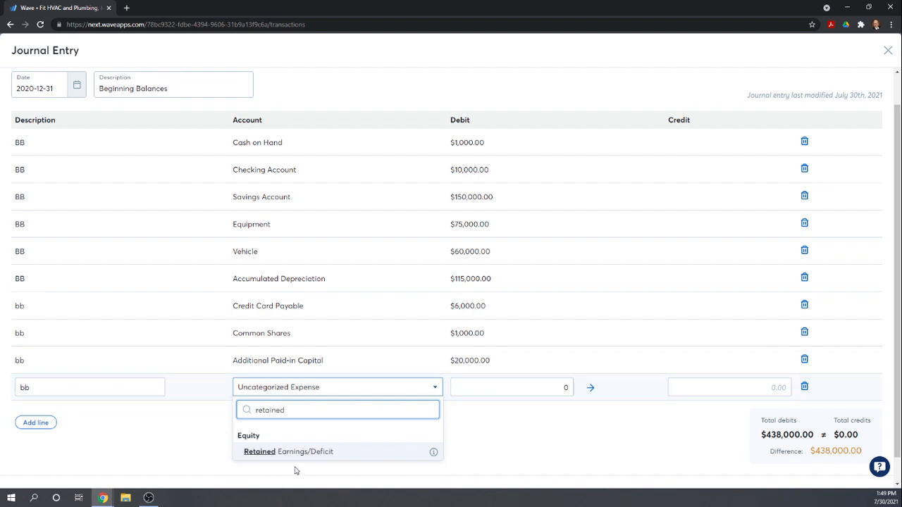
key(Return)
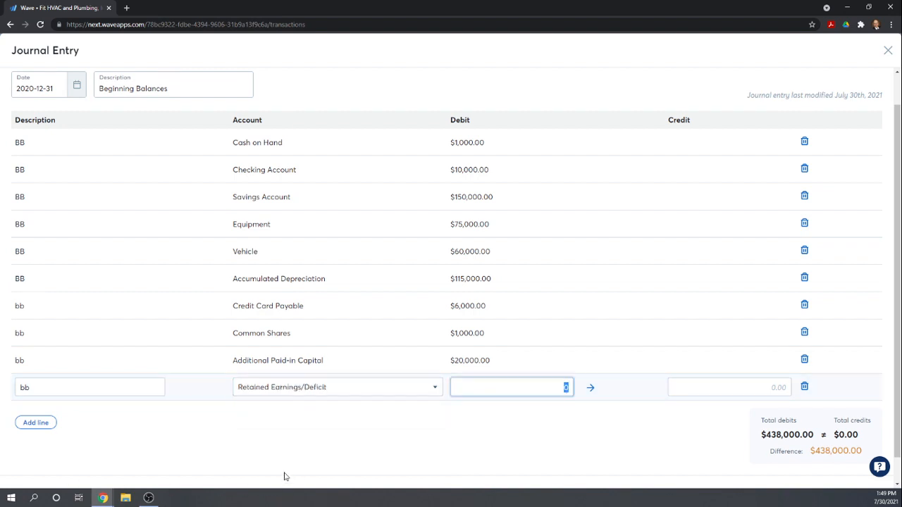
text(154000)
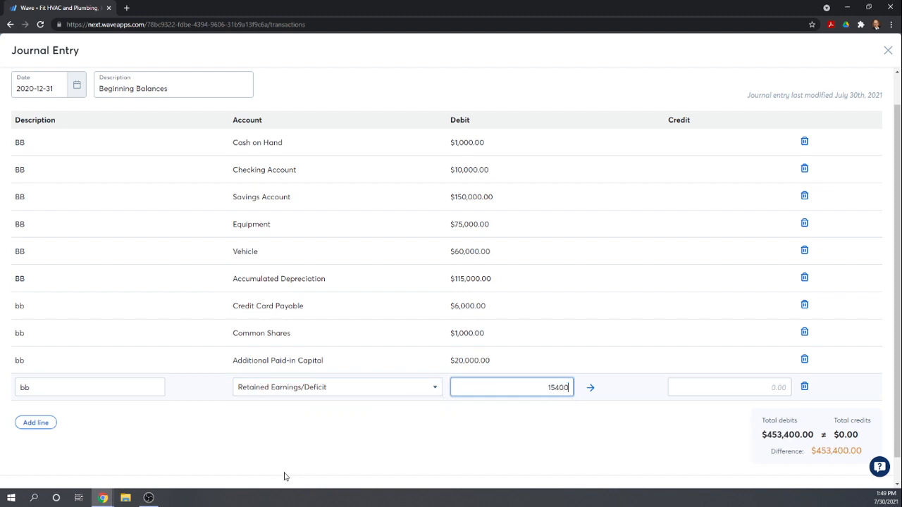
- Move the Retained Earnings/Deficit amount to the credit side, setting its debit to 0 and its credit to 154,000
key(Tab)
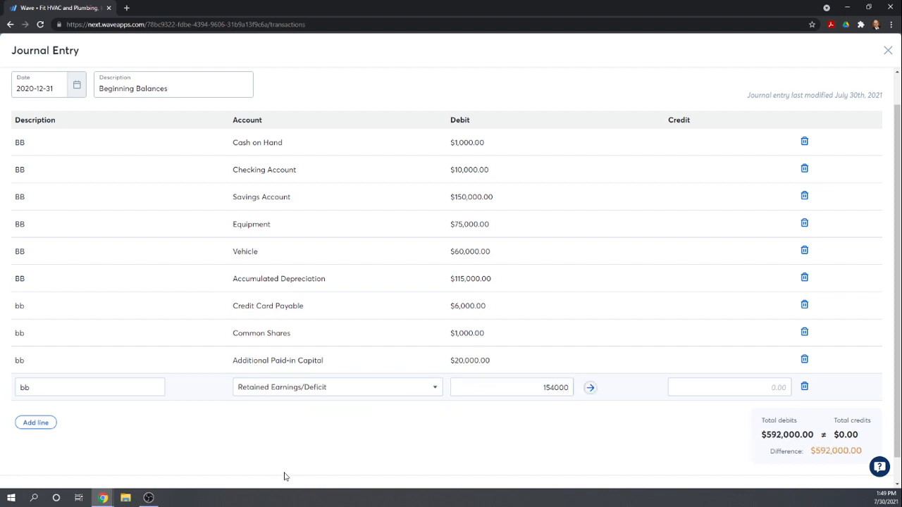
click(730, 391)
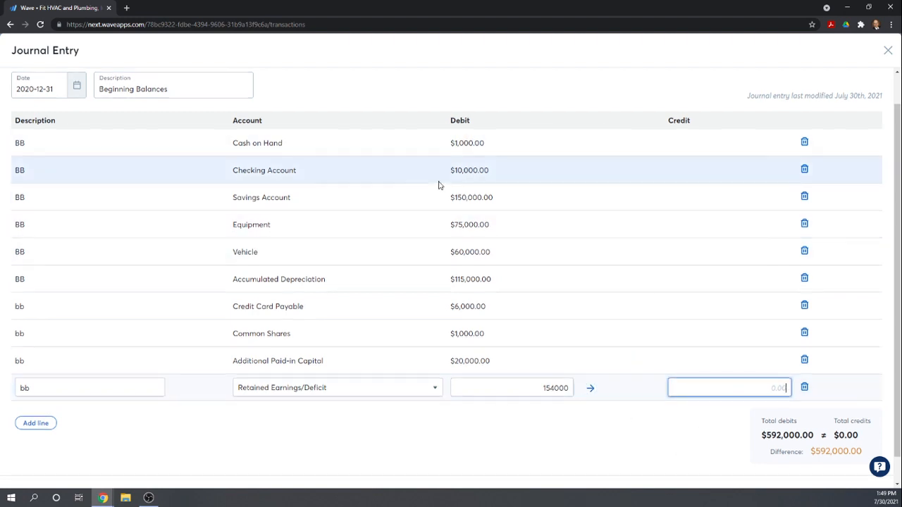
scroll(439, 183, up, 1)
scroll(509, 122, down, 2)
scroll(483, 122, up, 2)
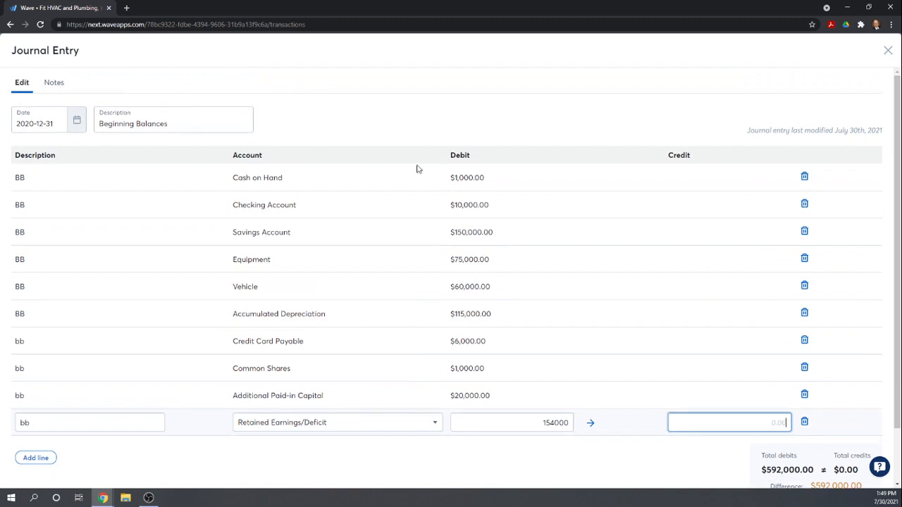
scroll(607, 213, down, 1)
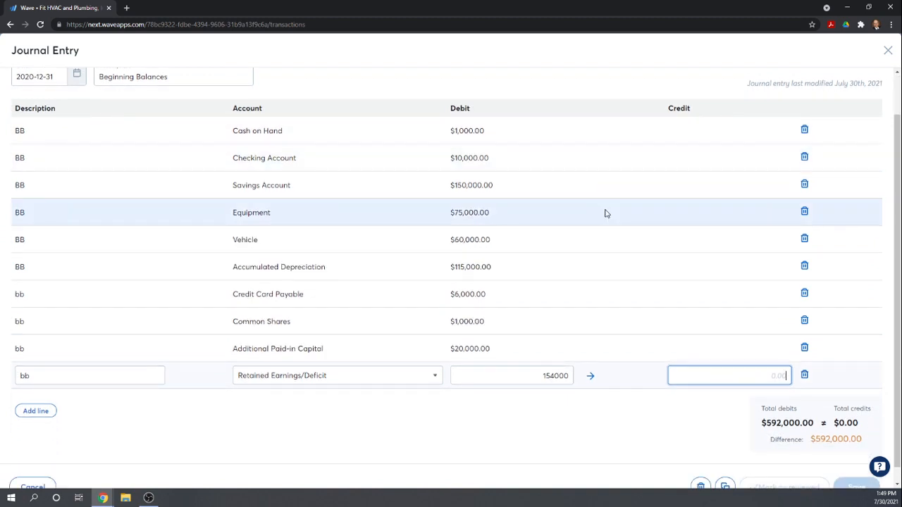
click(537, 378)
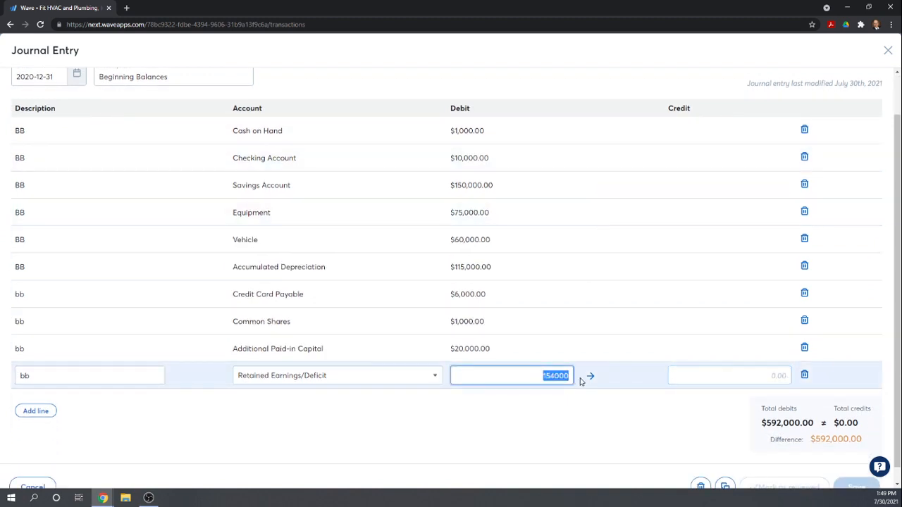
text(0)
click(685, 374)
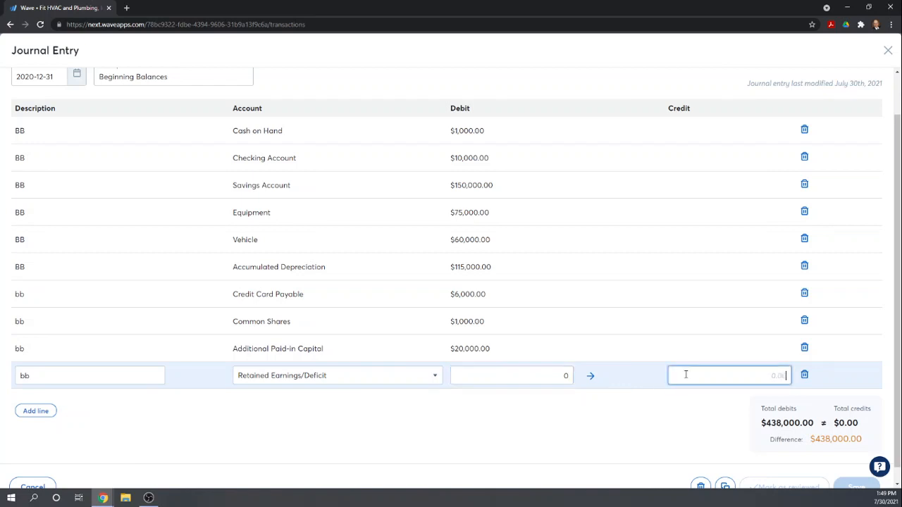
text(154000)
- Clear the debit on the Additional Paid-in Capital line and enter a credit of 20,000 instead
click(459, 349)
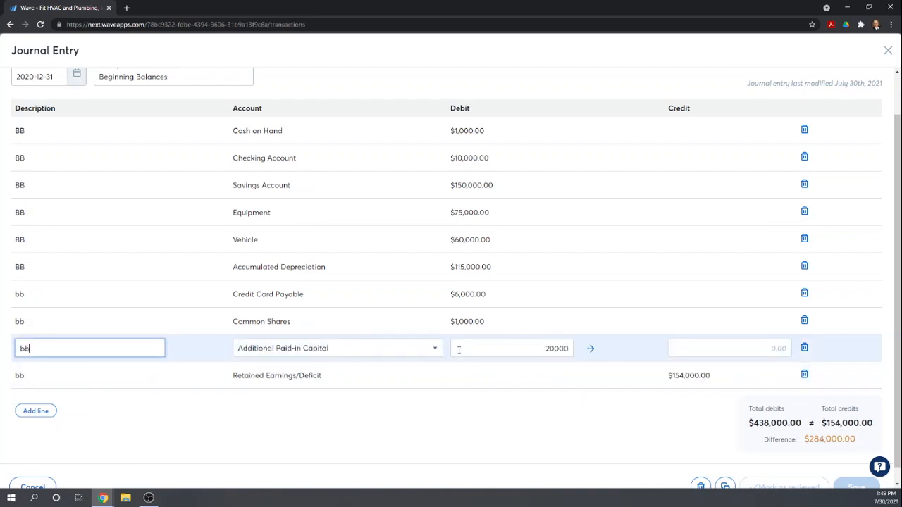
click(542, 351)
drag(545, 349, 571, 348)
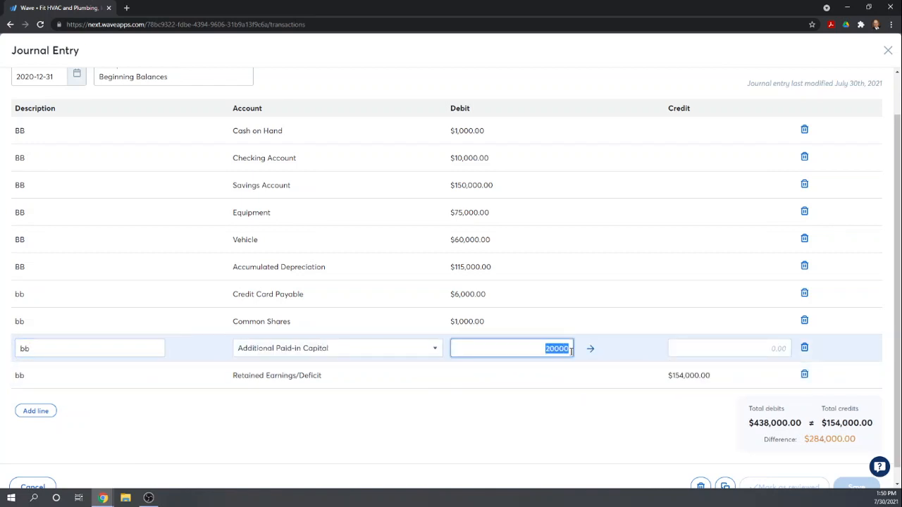
key(BackSpace)
click(693, 347)
text(20000)
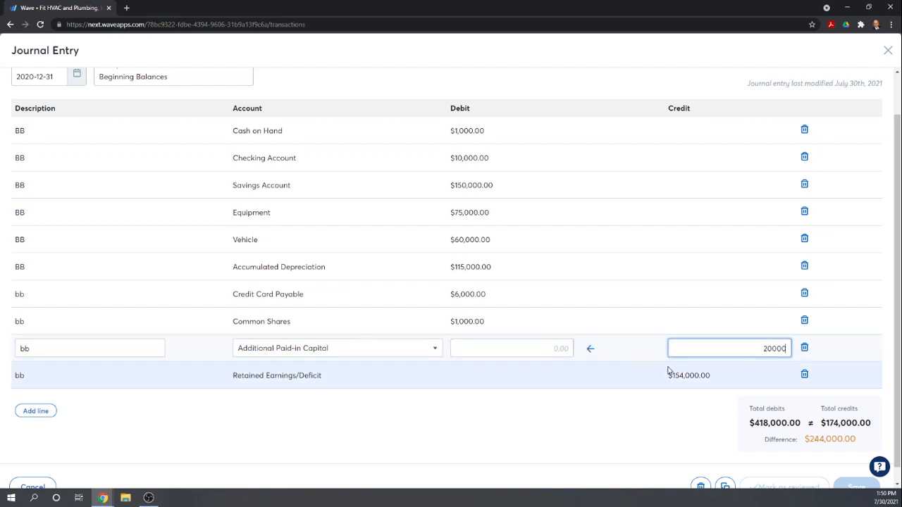
- Set the Common Shares line's debit to 0 and its credit to 1,000
drag(451, 321, 487, 329)
click(487, 326)
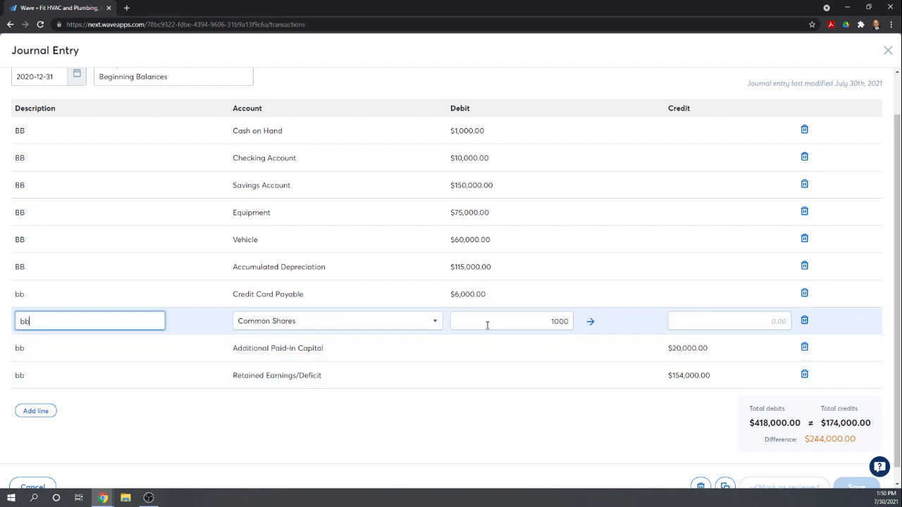
drag(546, 319, 572, 322)
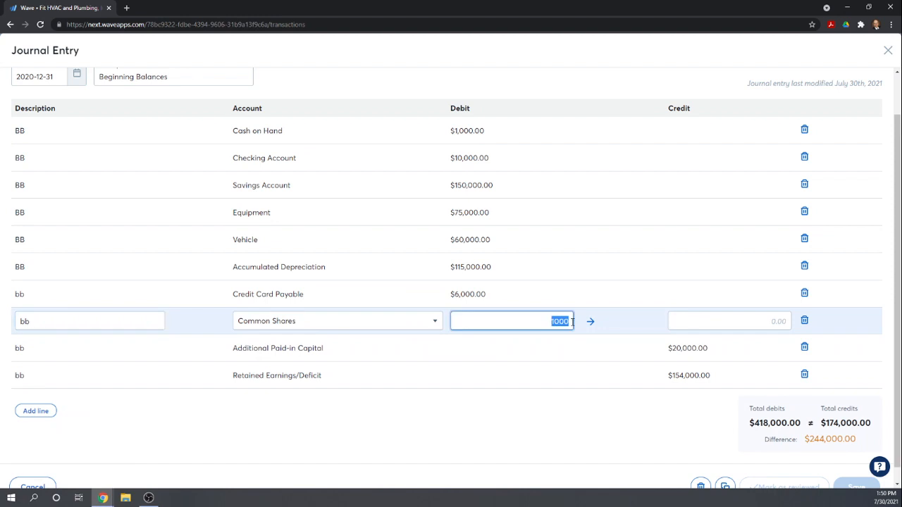
text(0)
click(689, 320)
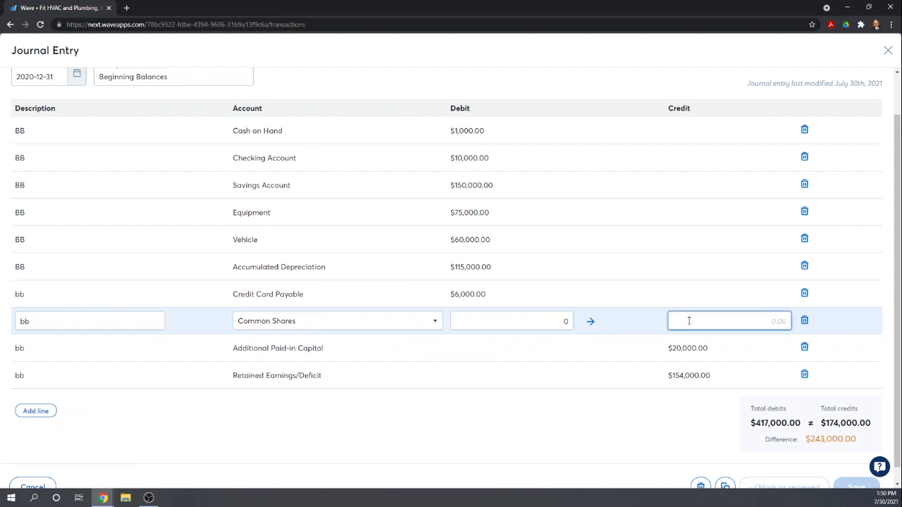
text(1000)
- Set the Credit Card Payable line's debit to 0 and its credit to 6,000
click(467, 294)
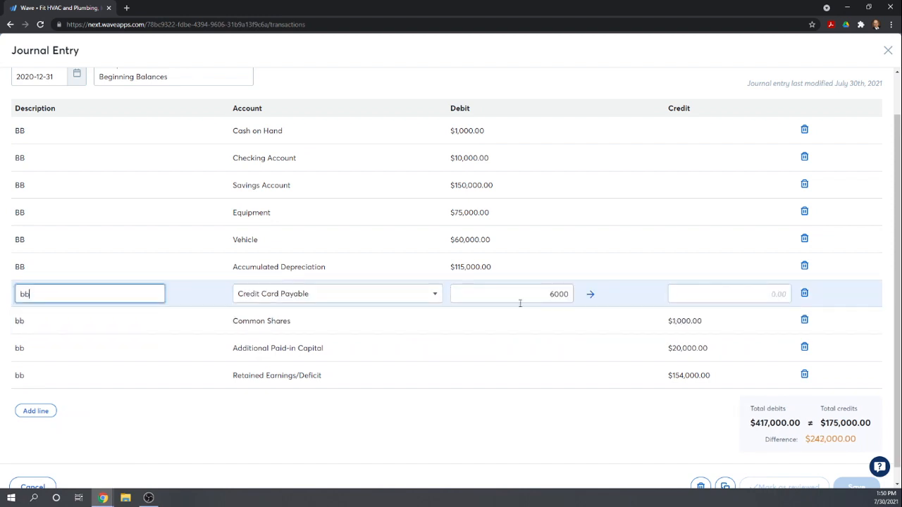
drag(537, 294, 569, 295)
text(0)
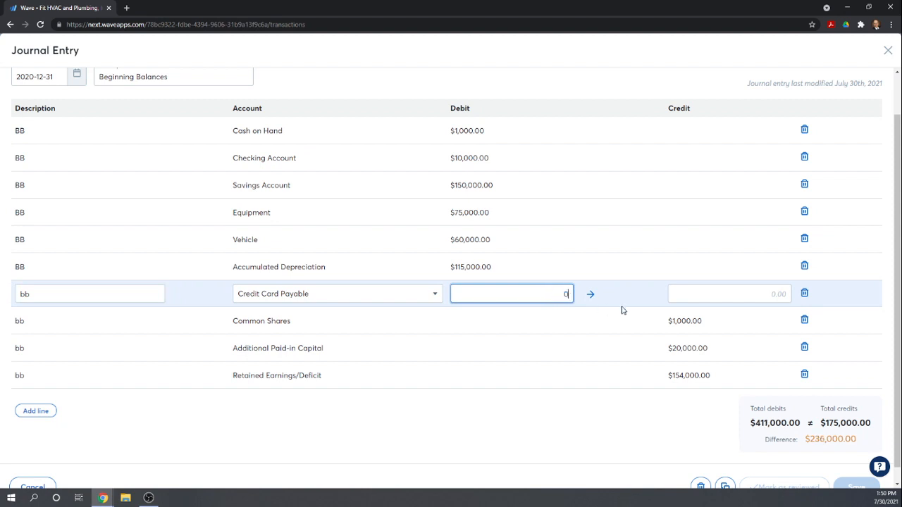
click(701, 297)
text(6000)
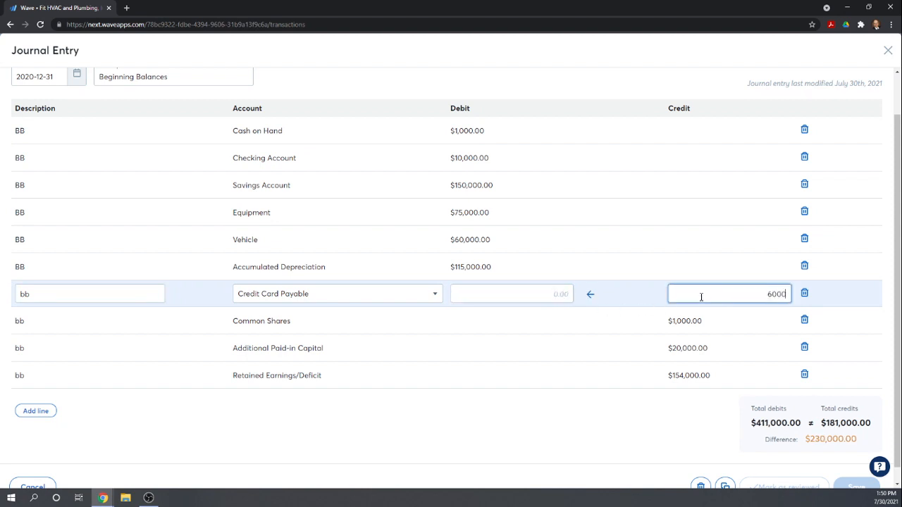
- Set the Accumulated Depreciation line's debit to 0 and its credit to 115,000
click(451, 268)
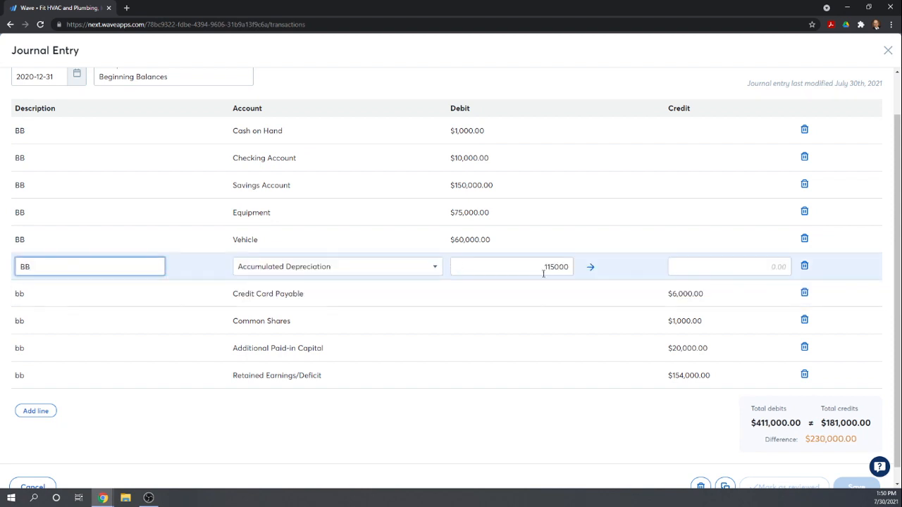
drag(543, 273, 567, 271)
key(ctrl+c)
text(0)
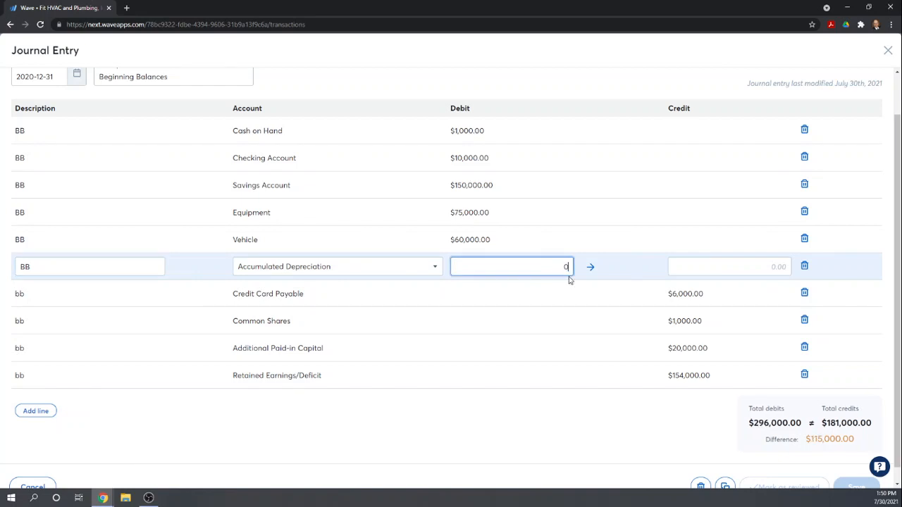
click(685, 268)
key(ctrl+v)
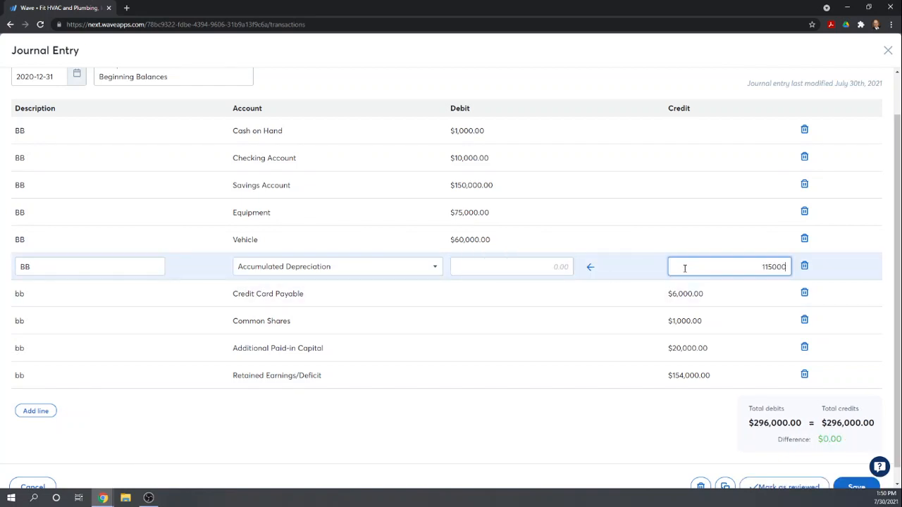
- Check the debit and credit lines and totals of the Beginning Balances journal entry and save it
click(589, 329)
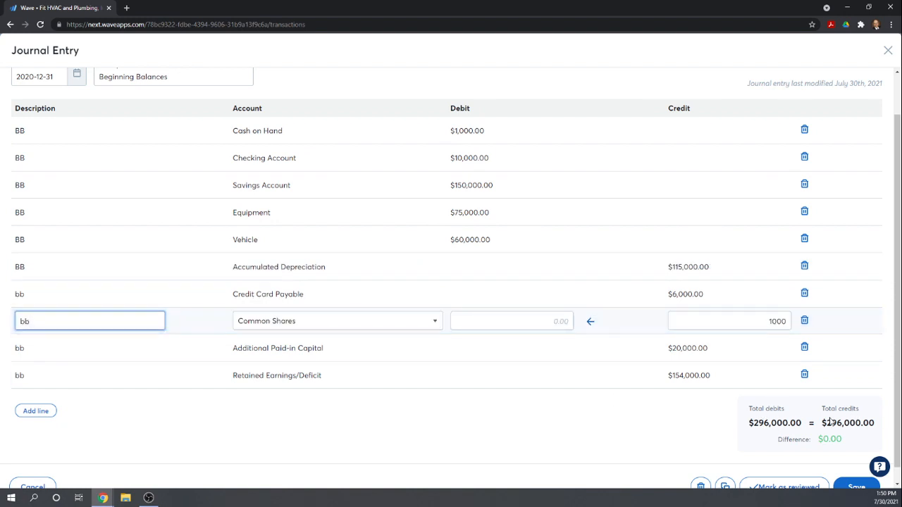
scroll(831, 422, down, 1)
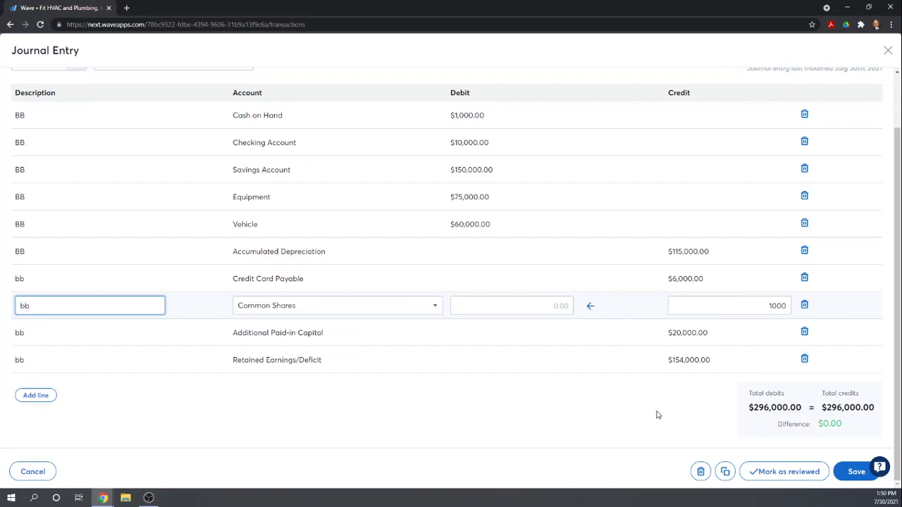
scroll(705, 363, up, 2)
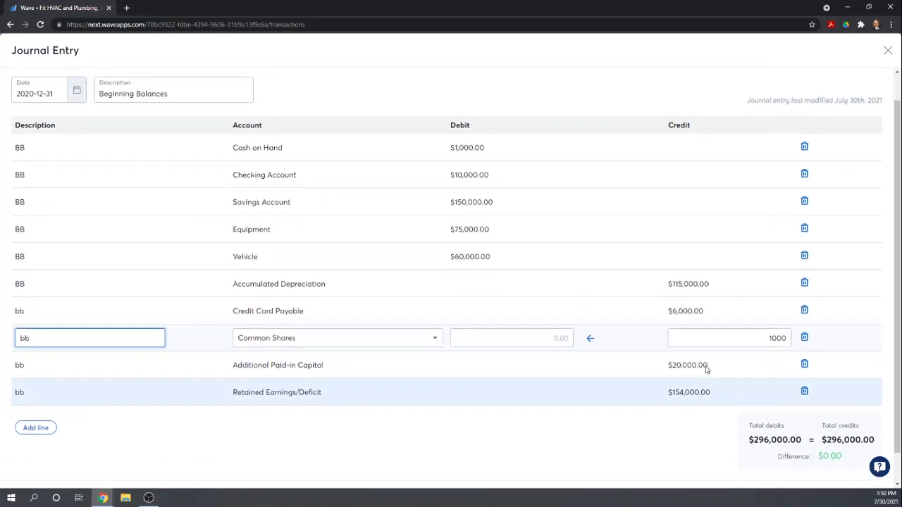
scroll(704, 369, down, 2)
scroll(644, 340, up, 4)
scroll(641, 395, down, 4)
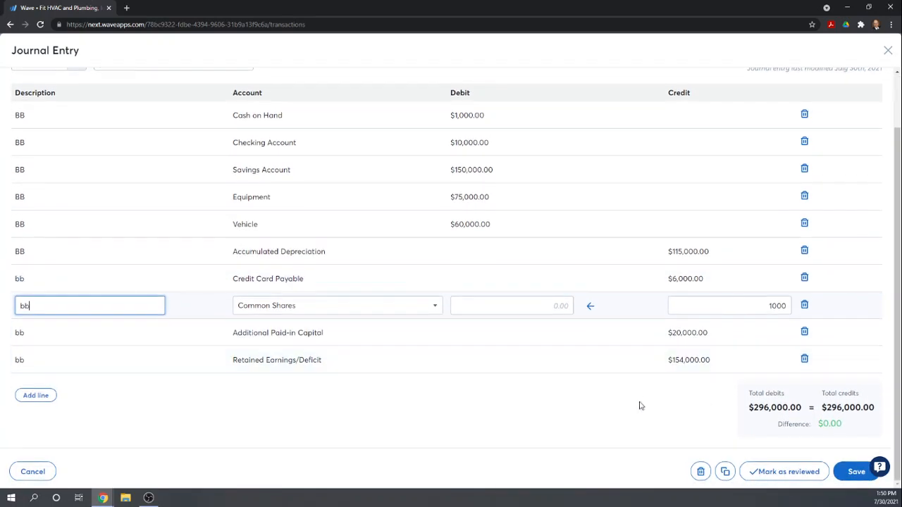
click(855, 470)
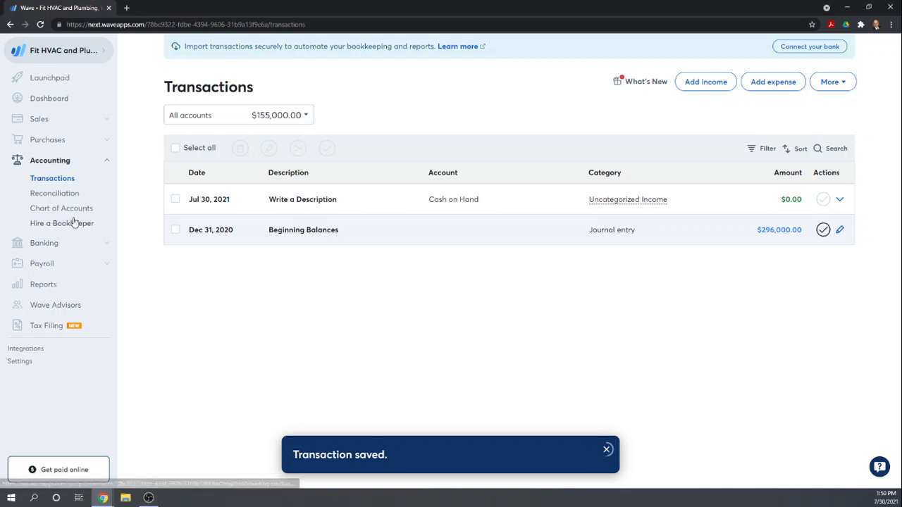
- Run the Balance Sheet report for 2020, as of 2020-12-31, and review its assets, liabilities and equity
click(44, 285)
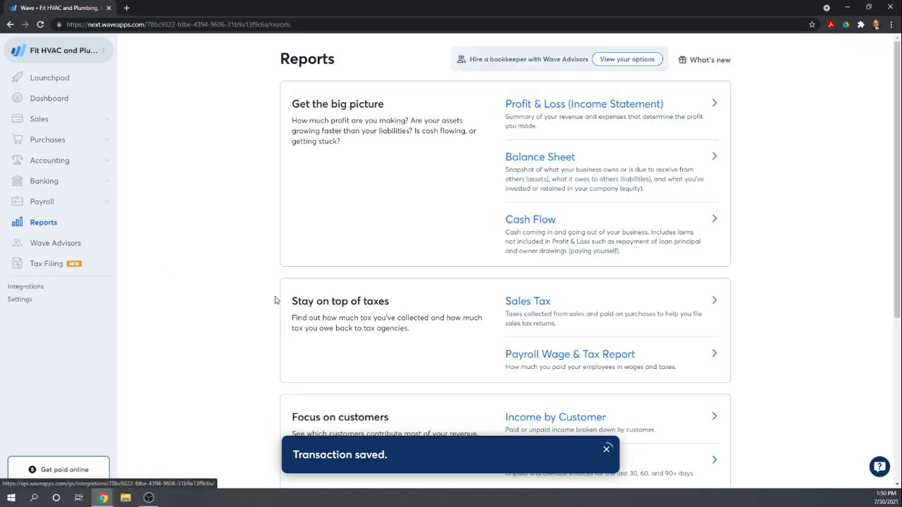
click(529, 161)
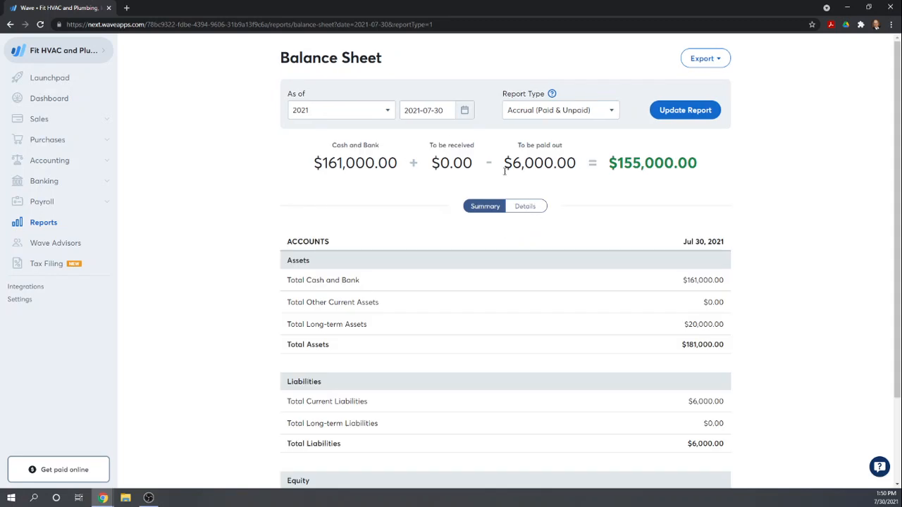
click(464, 111)
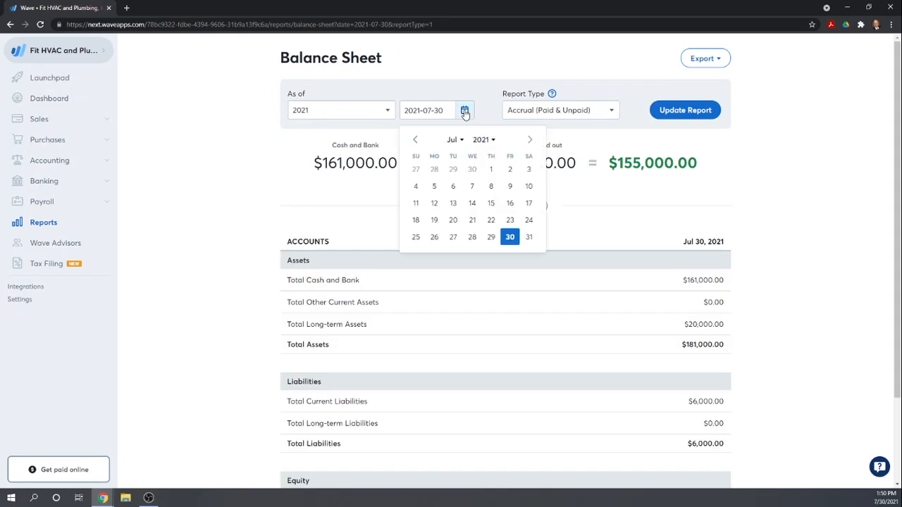
click(390, 111)
click(308, 191)
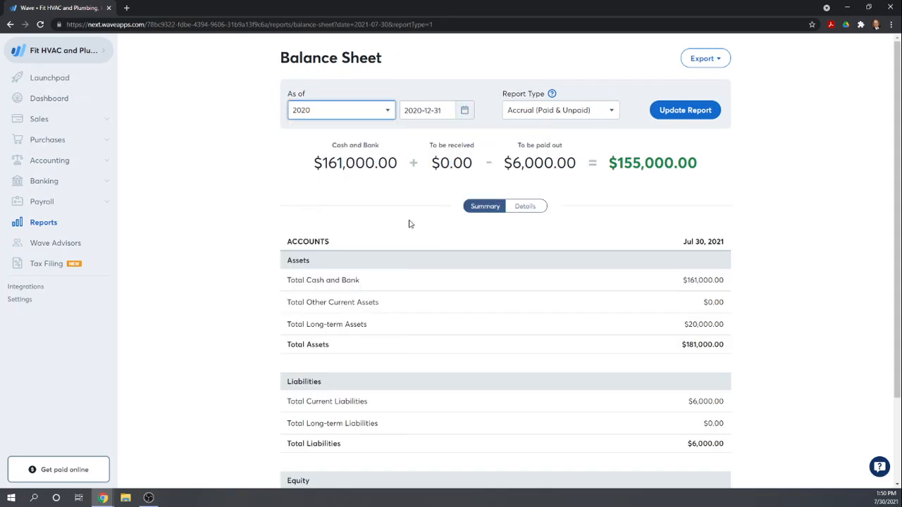
click(677, 113)
scroll(791, 200, down, 2)
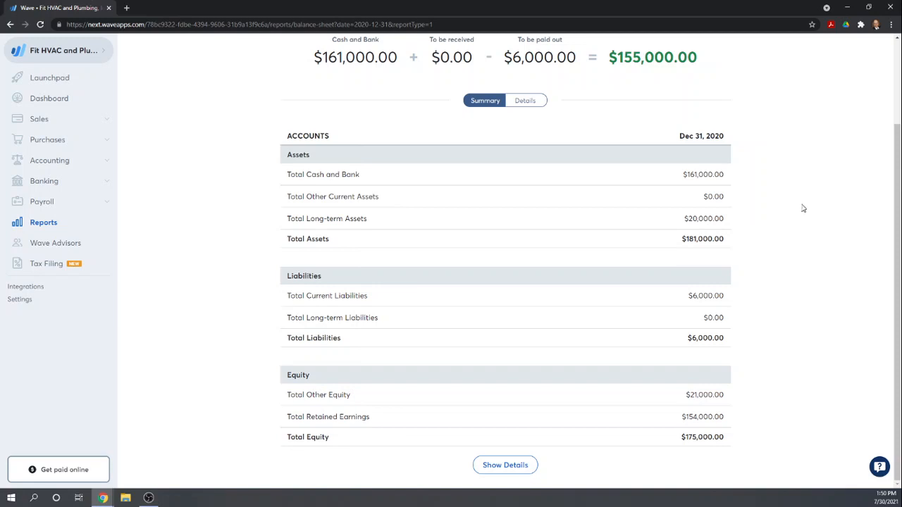
scroll(780, 401, up, 1)
scroll(779, 400, up, 1)
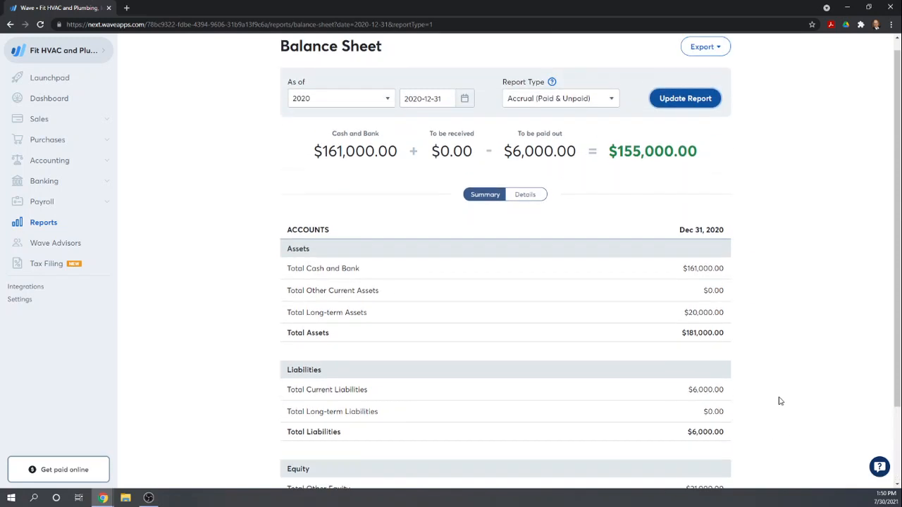
scroll(779, 401, down, 3)
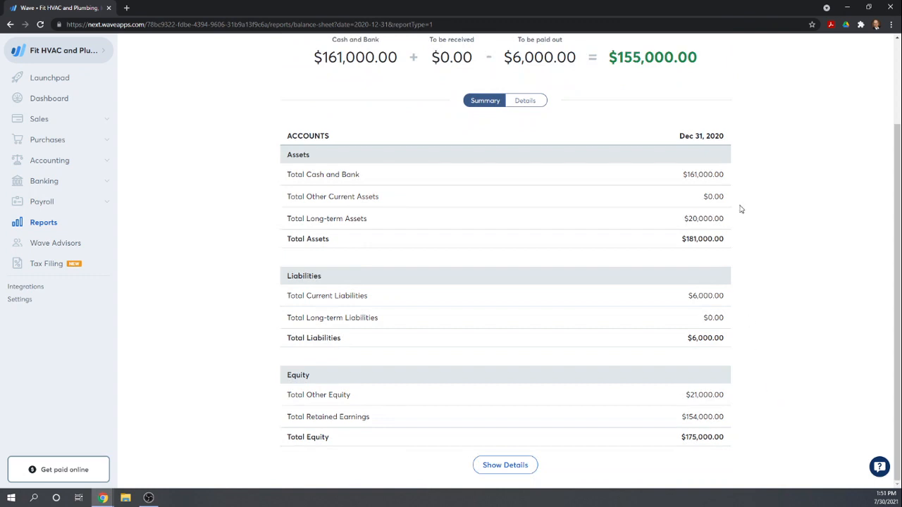
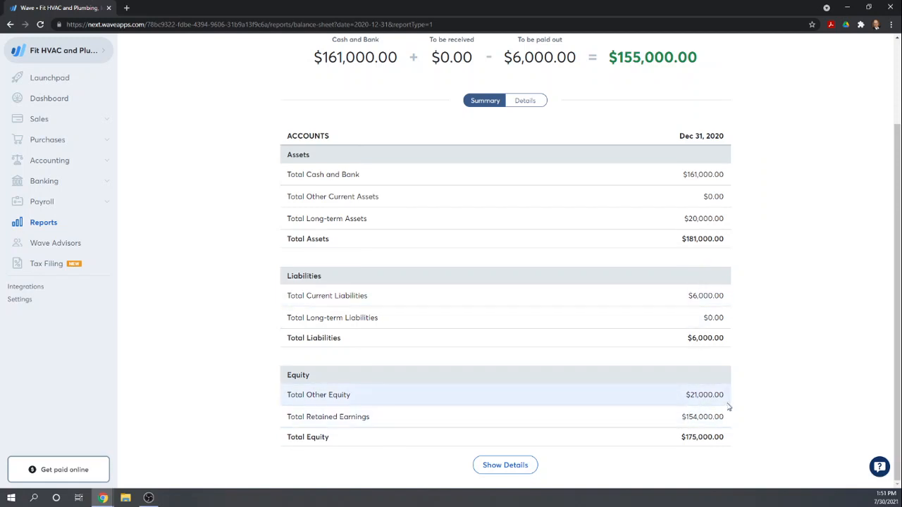
- Expand the balance sheet to its detailed view and examine the individual asset, liability and equity account balances
scroll(729, 407, up, 2)
scroll(729, 407, down, 2)
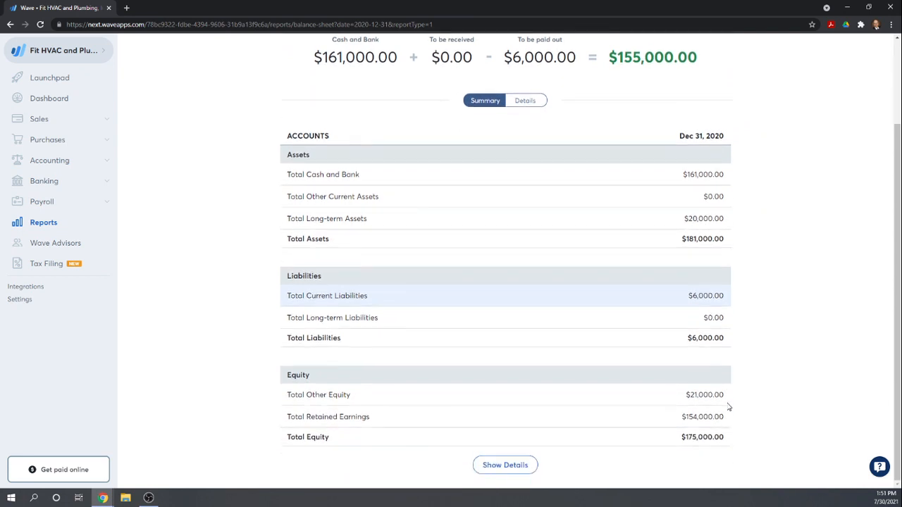
click(527, 103)
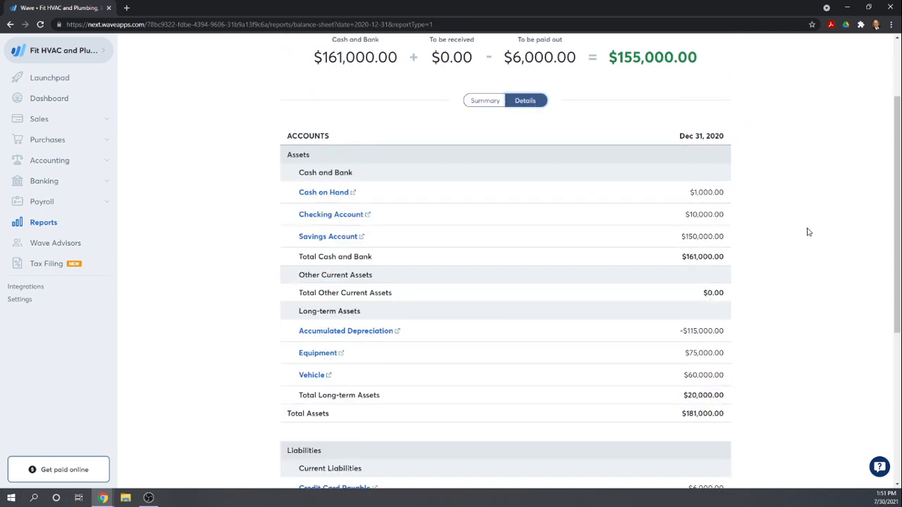
scroll(808, 232, down, 1)
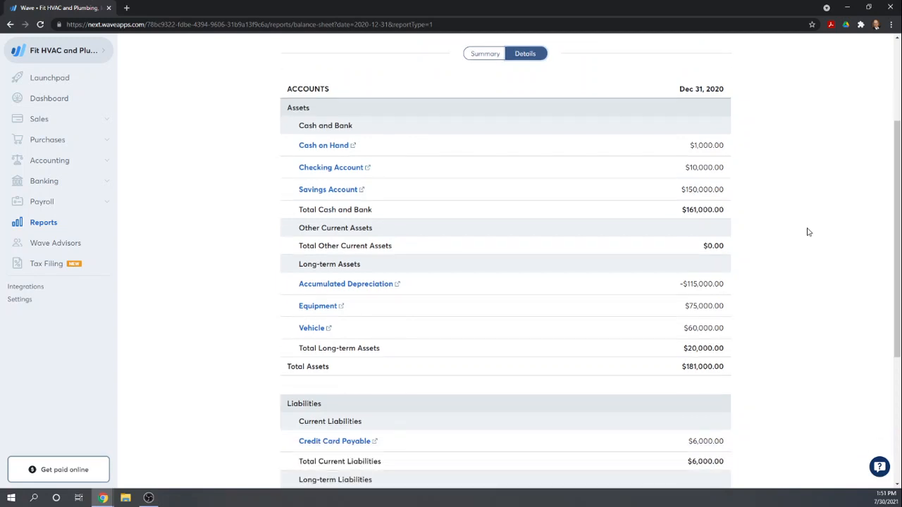
scroll(808, 232, down, 2)
scroll(808, 232, down, 3)
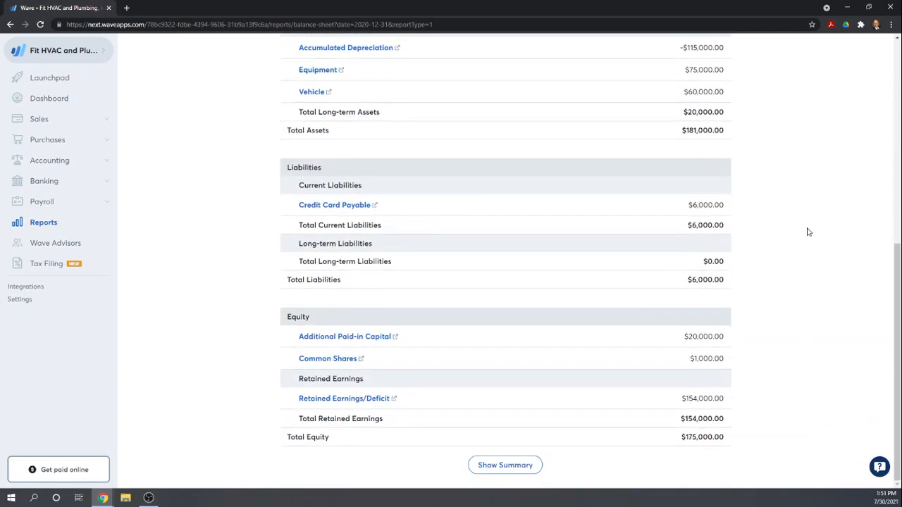
scroll(808, 232, up, 1)
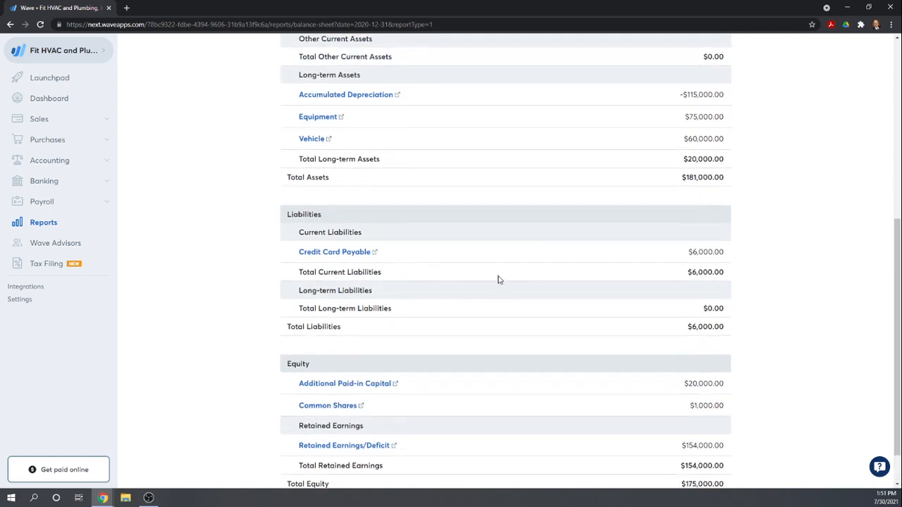
scroll(495, 280, down, 1)
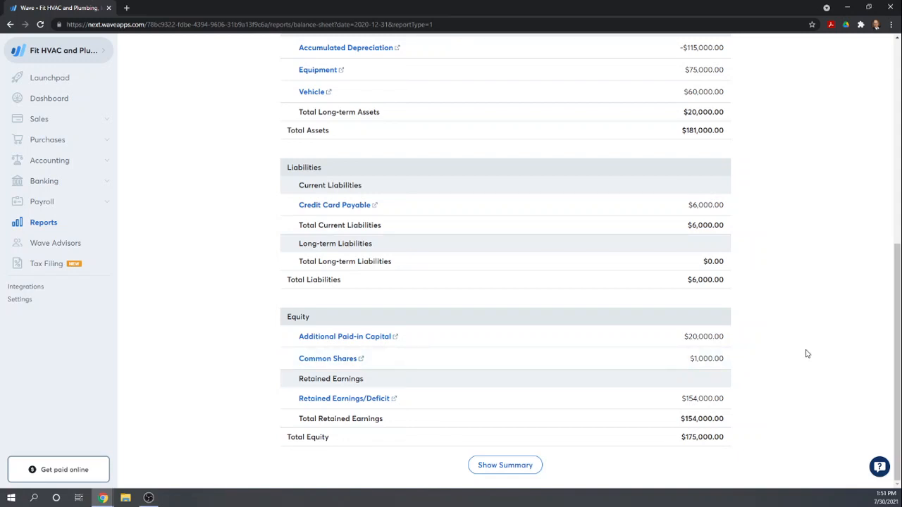
scroll(806, 354, up, 6)
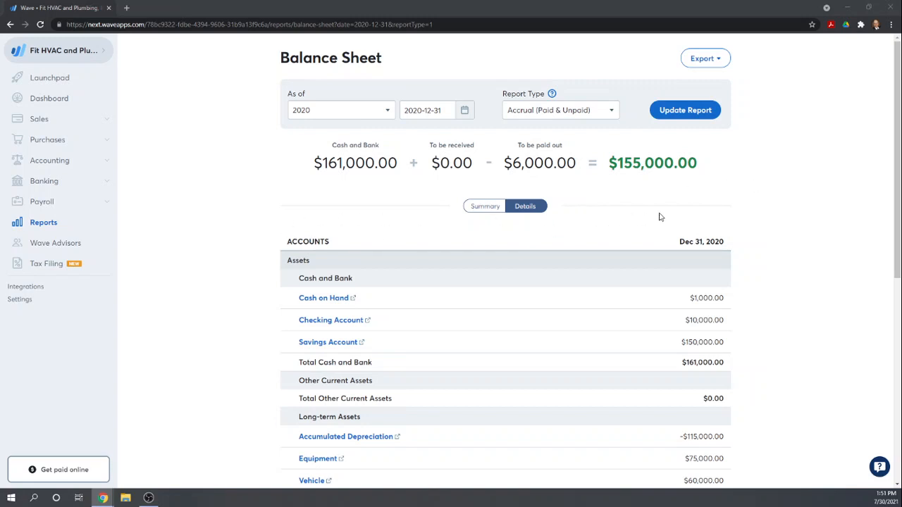
scroll(180, 208, down, 3)
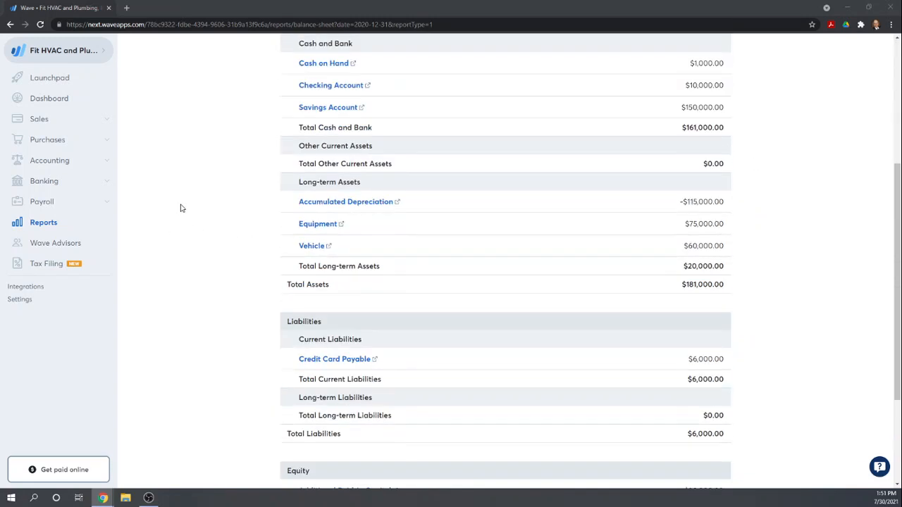
scroll(179, 207, down, 2)
scroll(162, 211, up, 2)
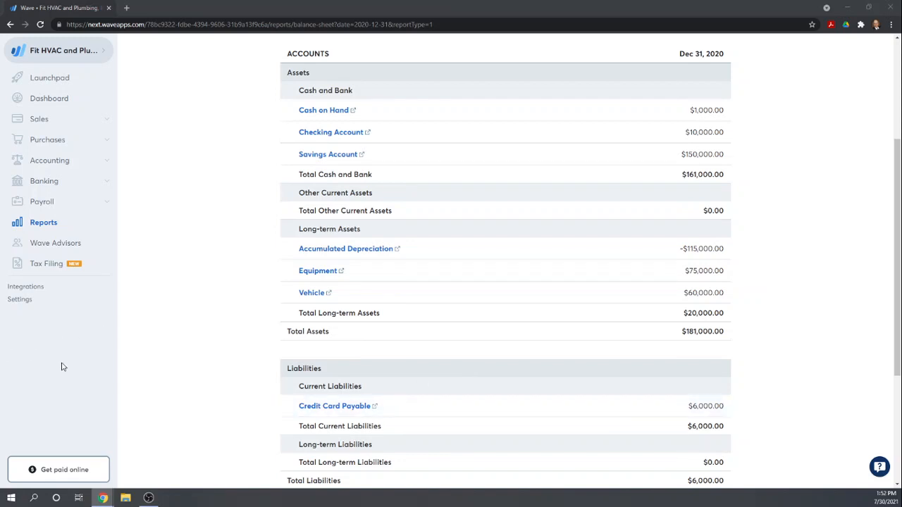
- Review the business settings for data export options, fiscal year end and the business currency explanation
click(16, 300)
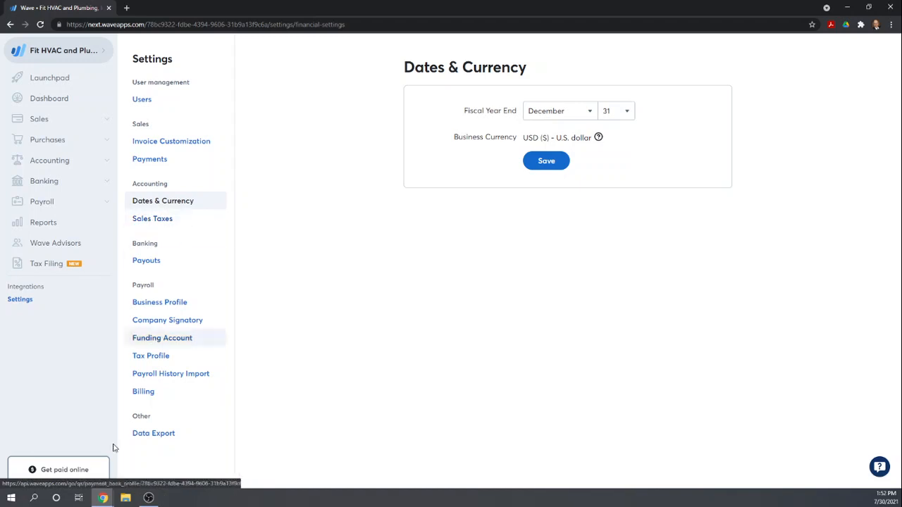
click(141, 434)
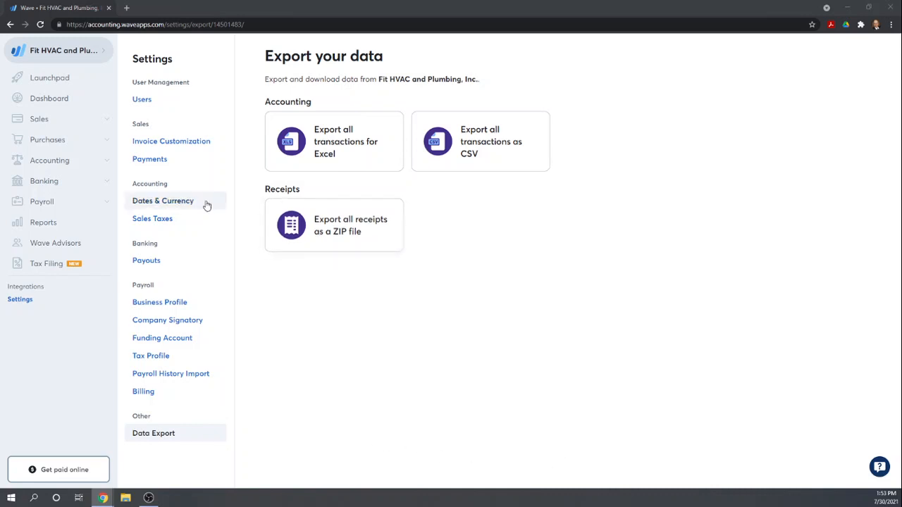
click(144, 200)
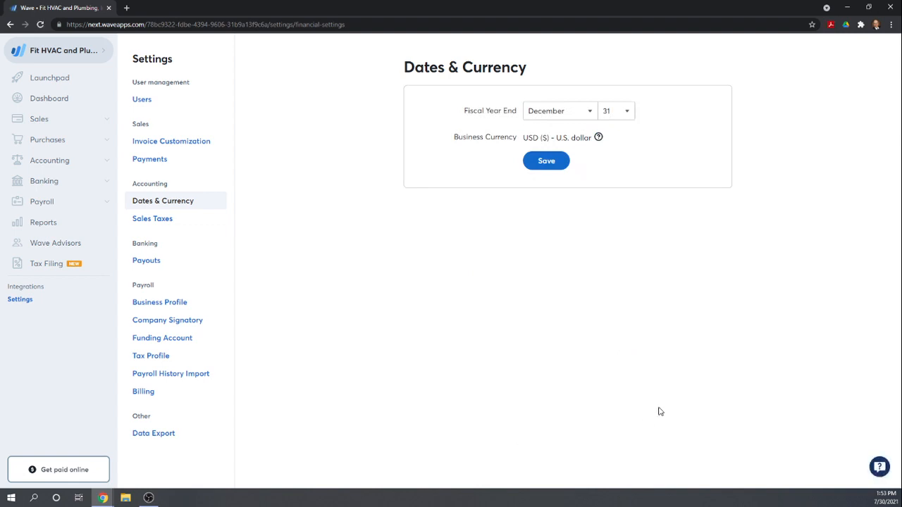
mouse_move(599, 139)
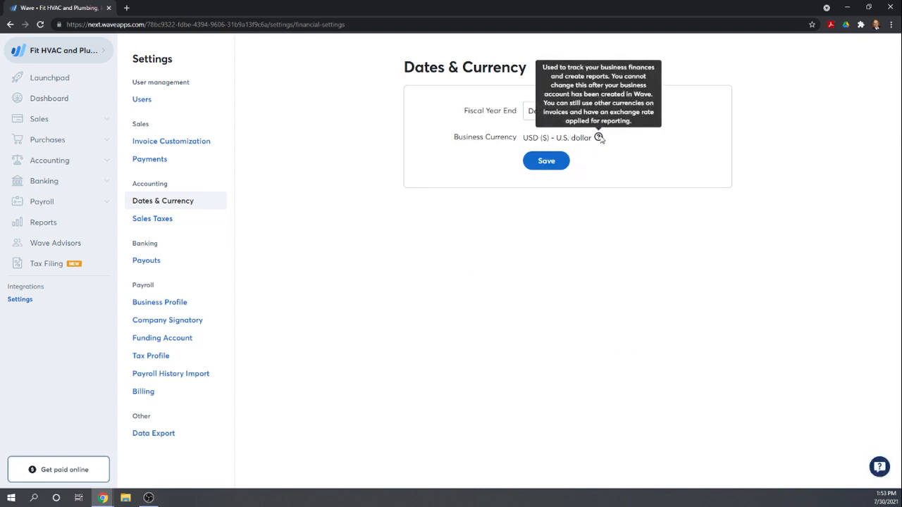